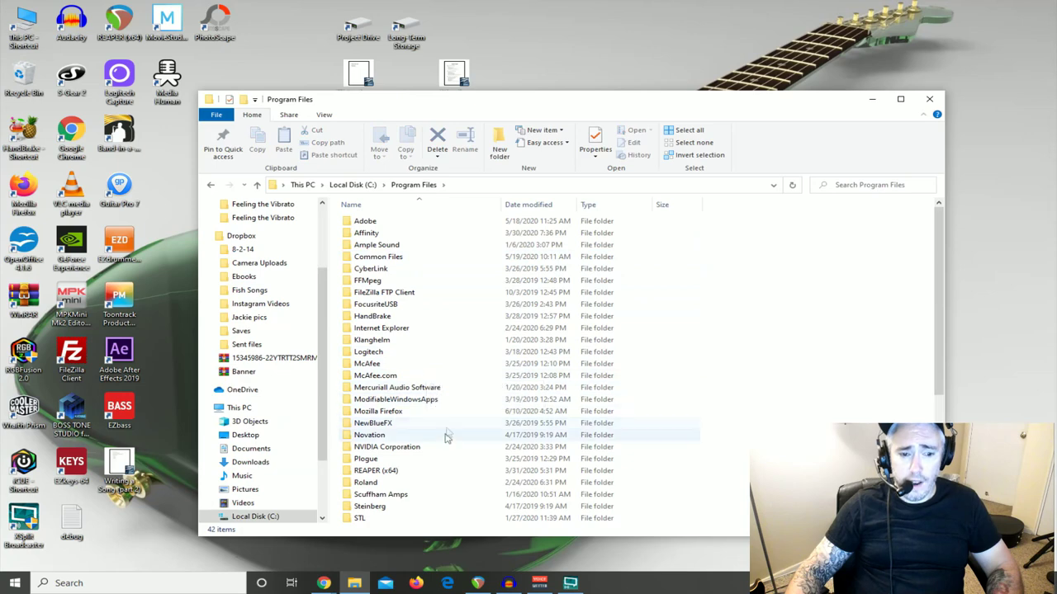
Step: Open the VSTPlugins folder inside Program Files\Steinberg to examine the installed plug-in files
scroll(365, 512, down, 1)
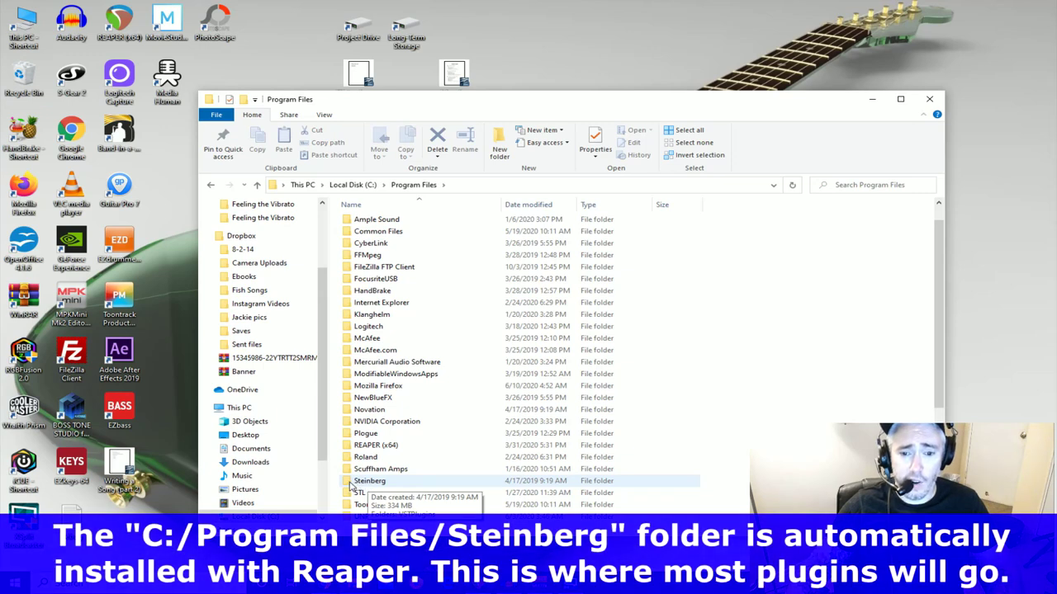
double_click(351, 484)
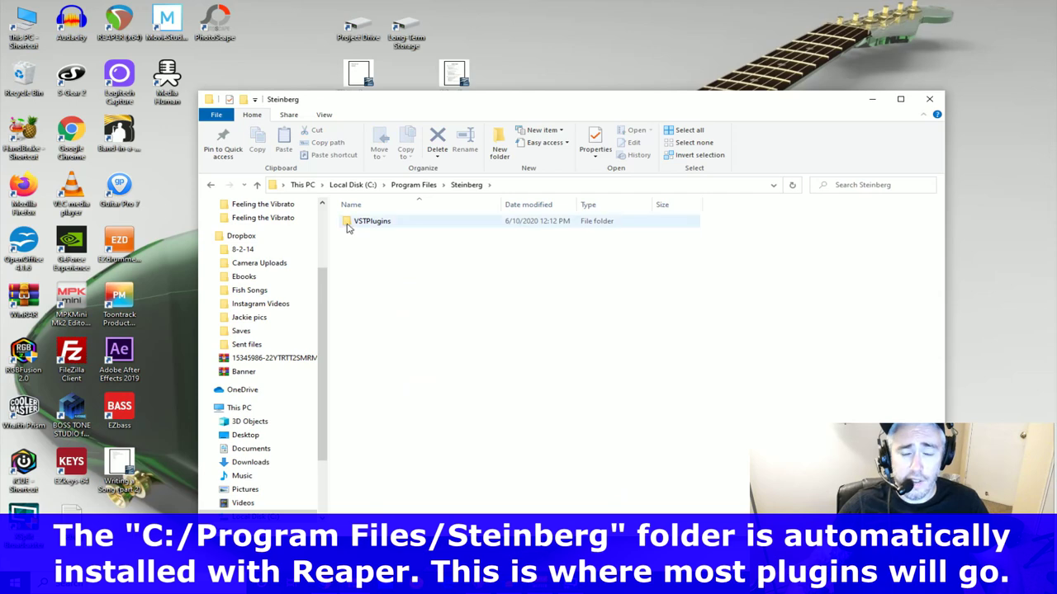
double_click(373, 222)
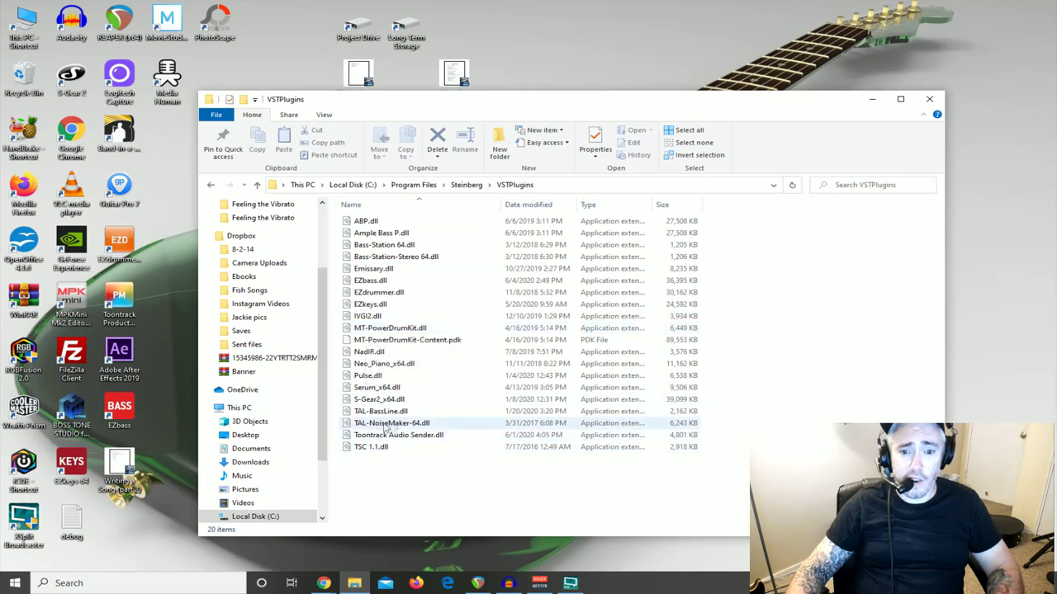
Step: Close the folder window, switch to REAPER and check the VST plug-in paths and re-scan option in the preferences
click(927, 99)
click(482, 583)
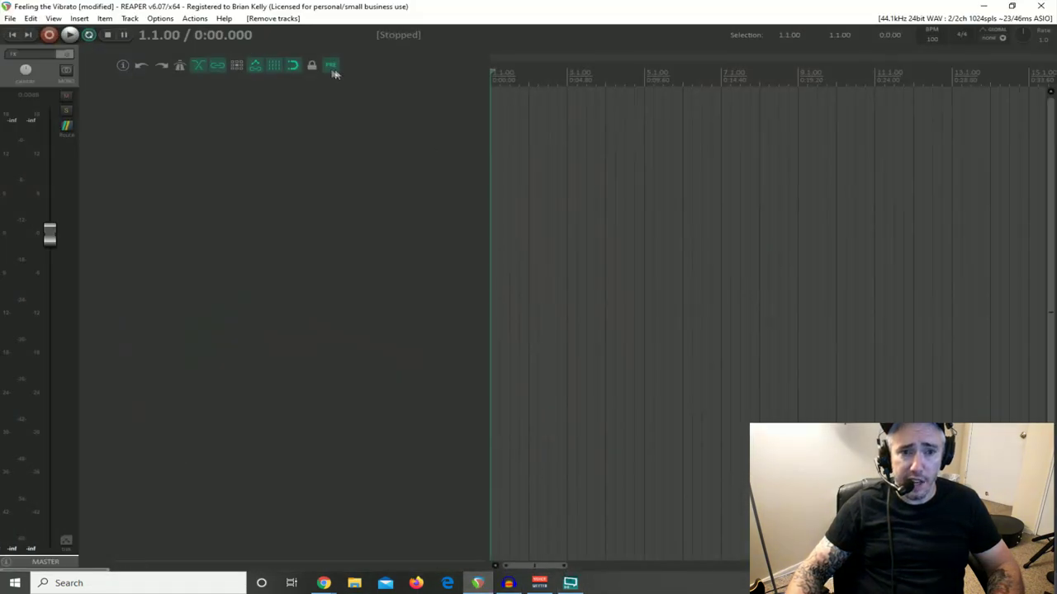
click(160, 18)
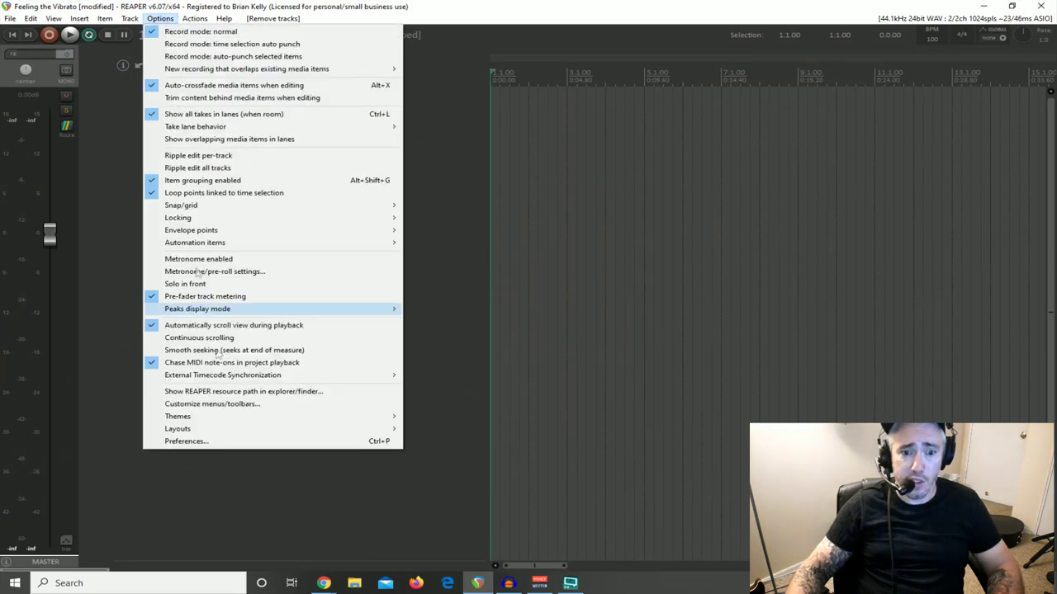
click(201, 441)
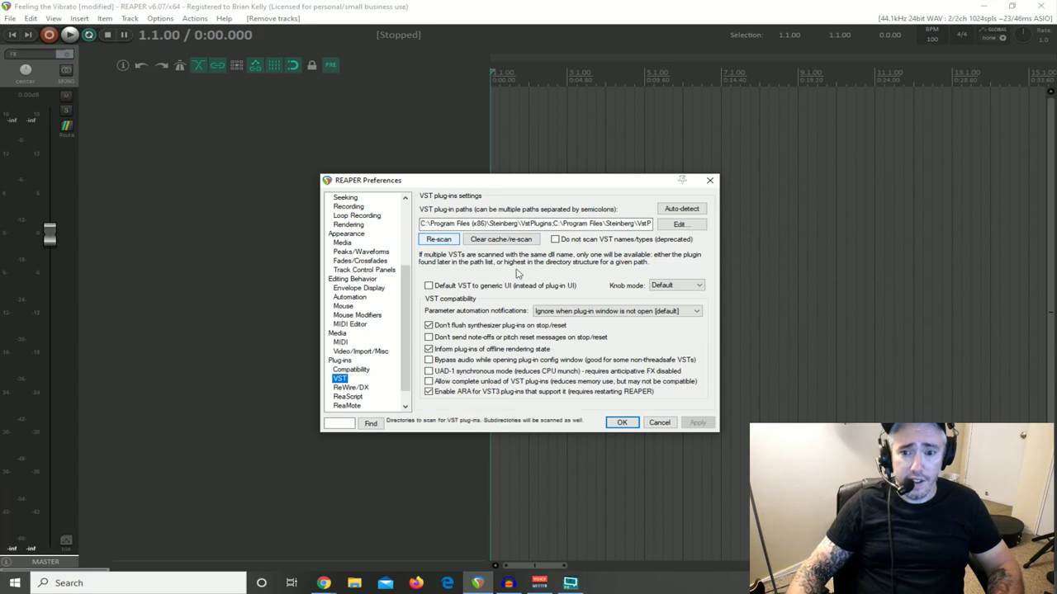
click(621, 422)
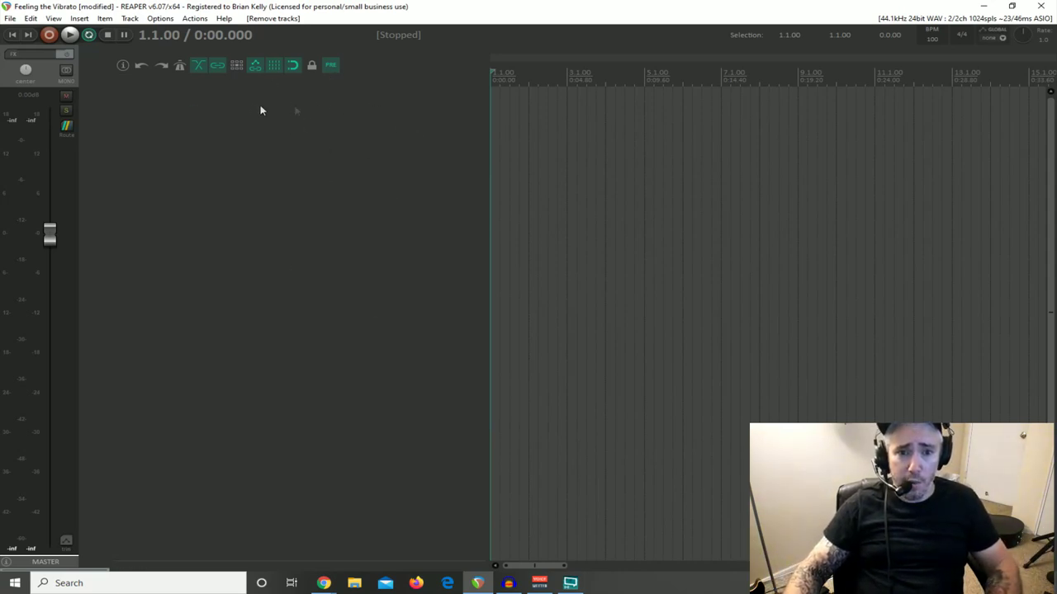
Step: Add a new track to the empty project and name it "click"
double_click(314, 102)
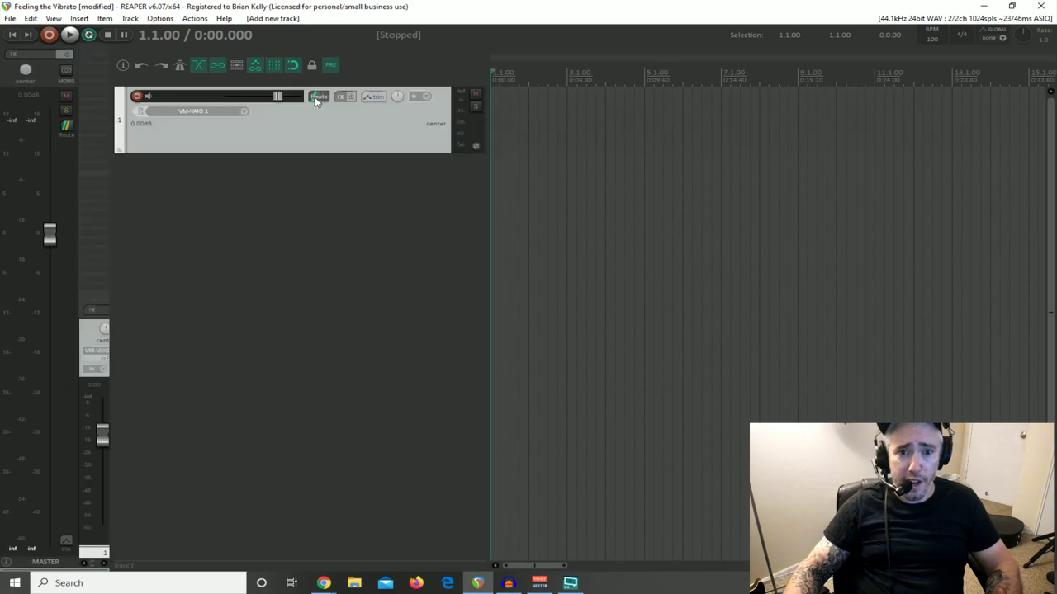
double_click(182, 99)
text(click)
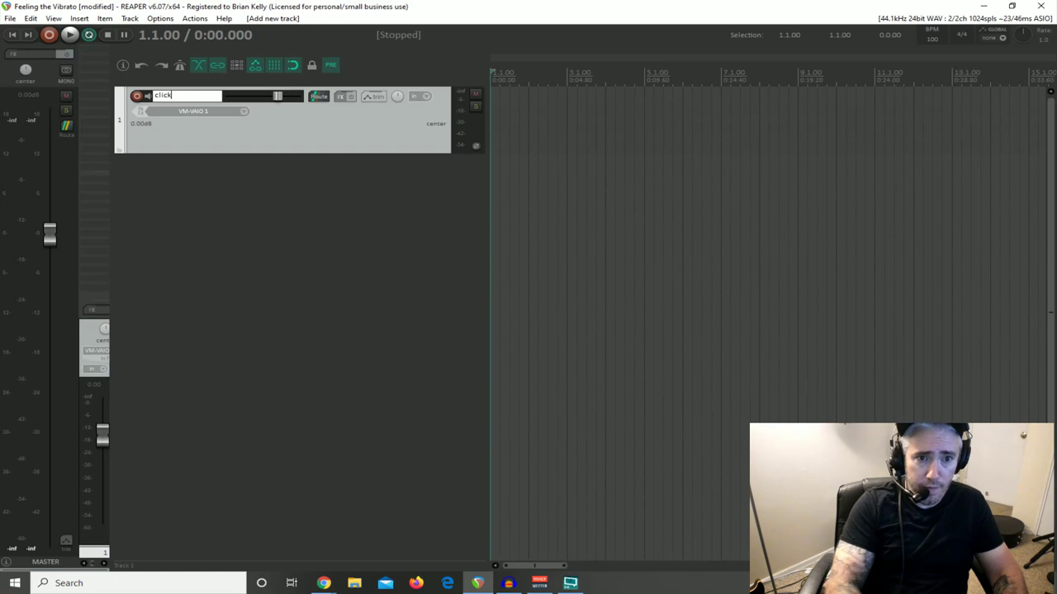
key(Return)
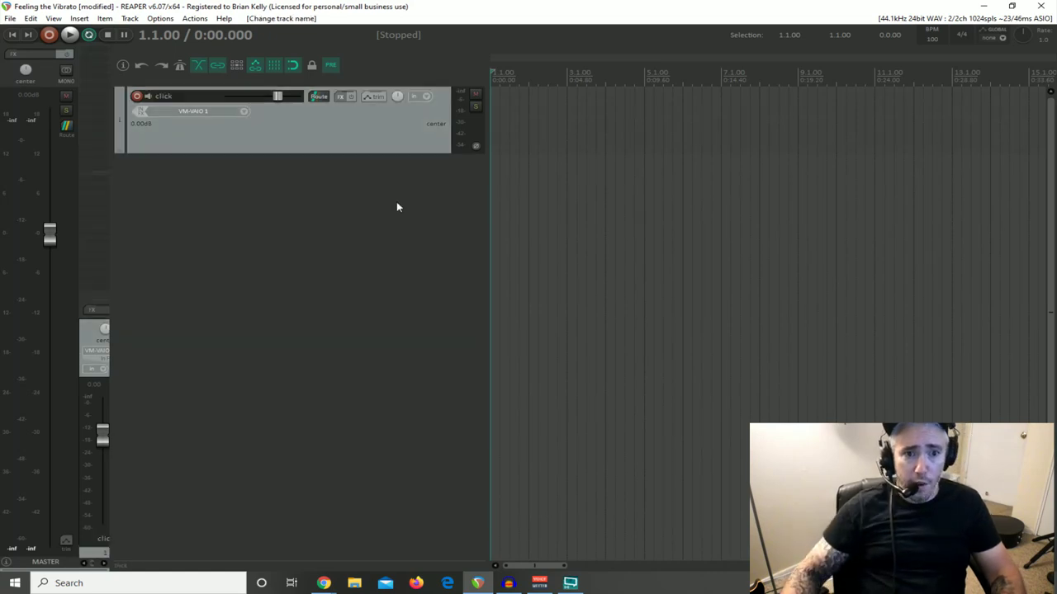
Step: Insert a click source item at the project start on the click track
click(79, 19)
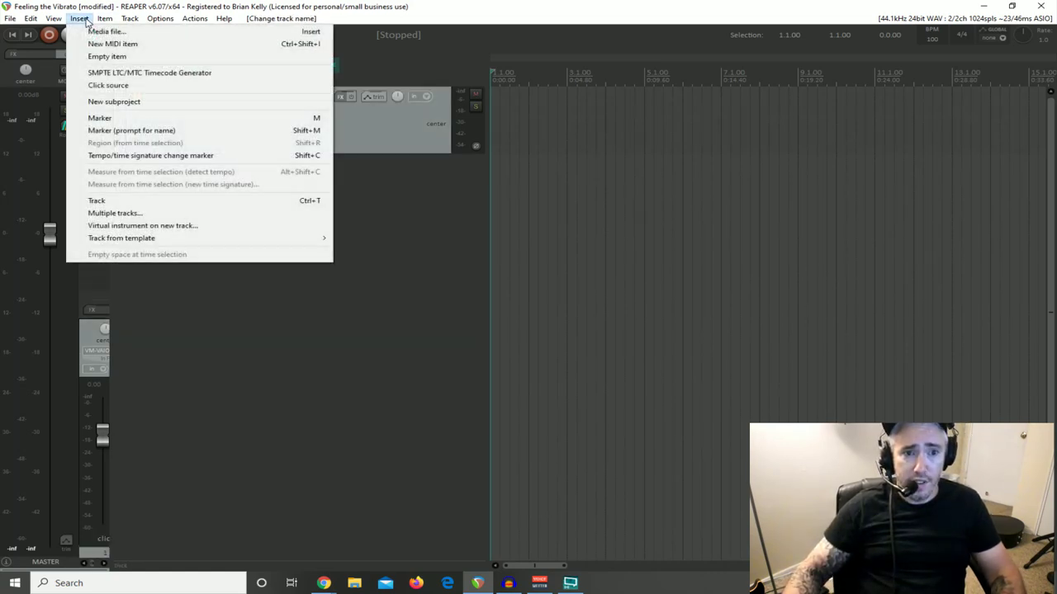
click(108, 85)
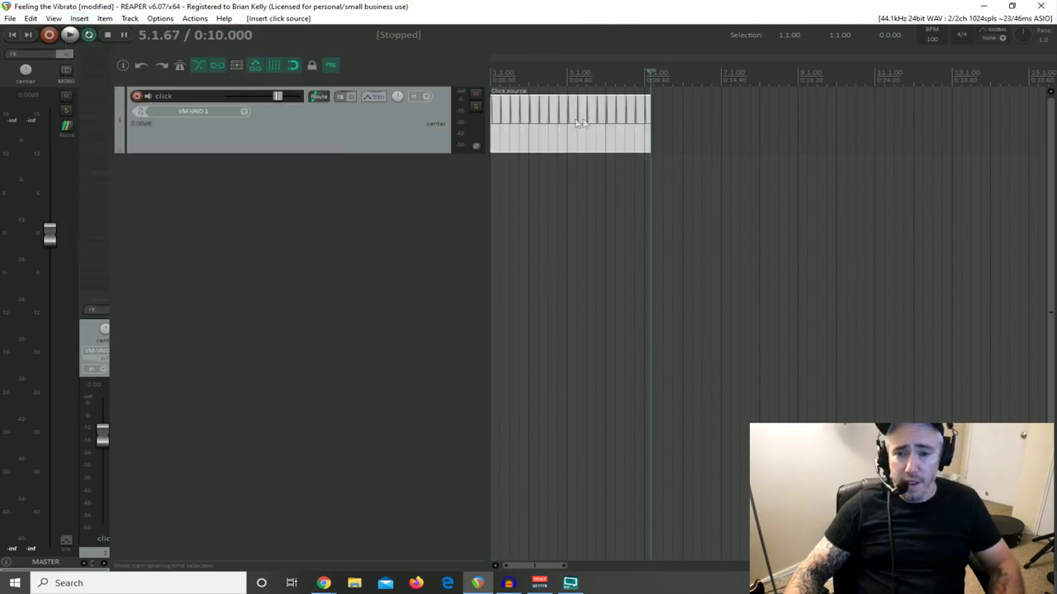
scroll(583, 184, down, 2)
scroll(549, 146, up, 2)
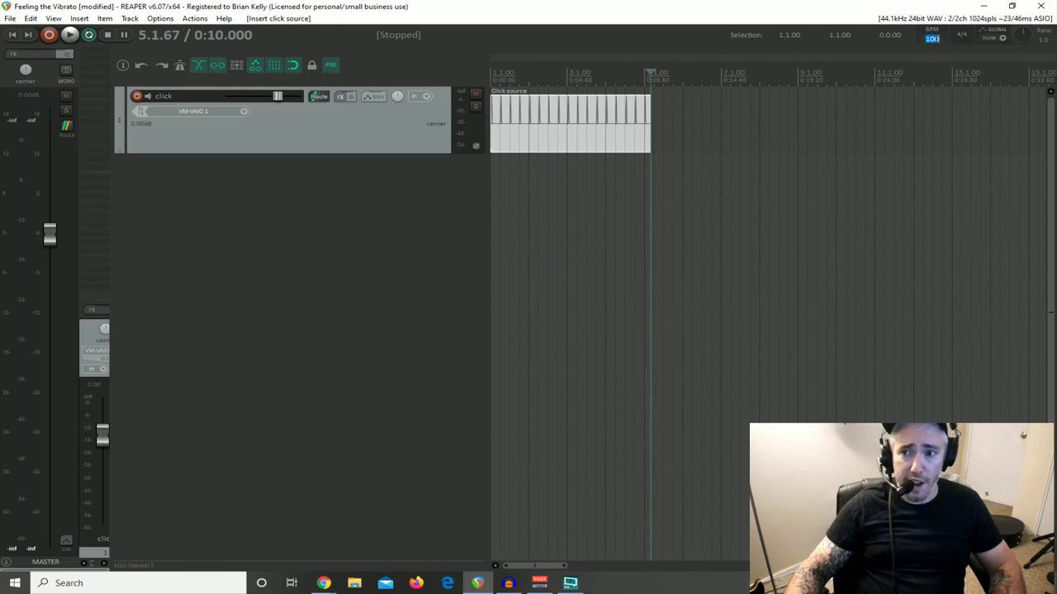
Step: Play the click source from the project start to hear its tempo, and stop playback
click(12, 34)
click(69, 35)
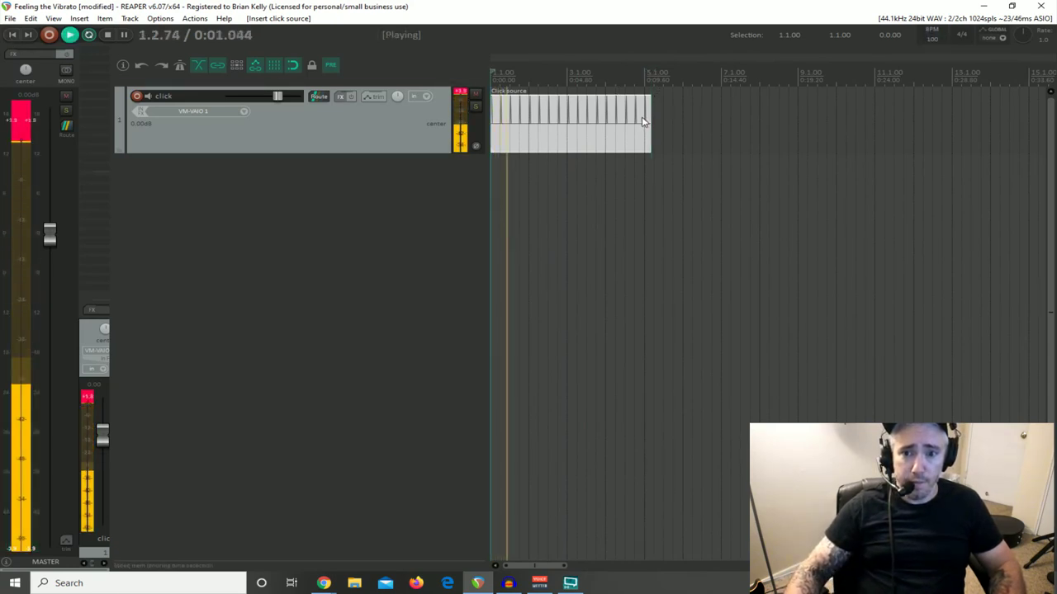
key(space)
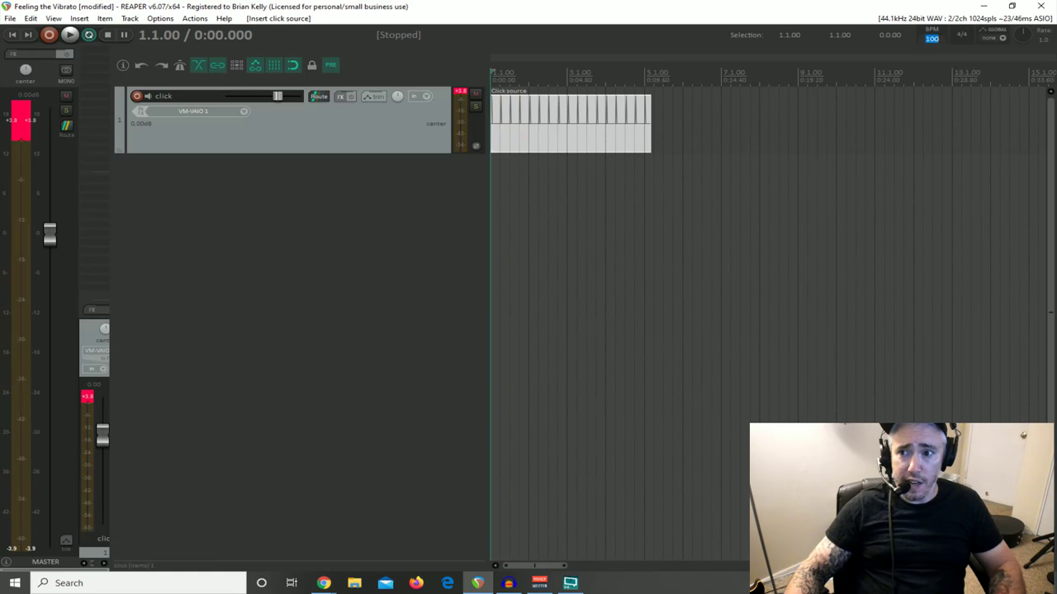
Step: Set the project tempo to 160 BPM and briefly play the click source at that speed
text(160)
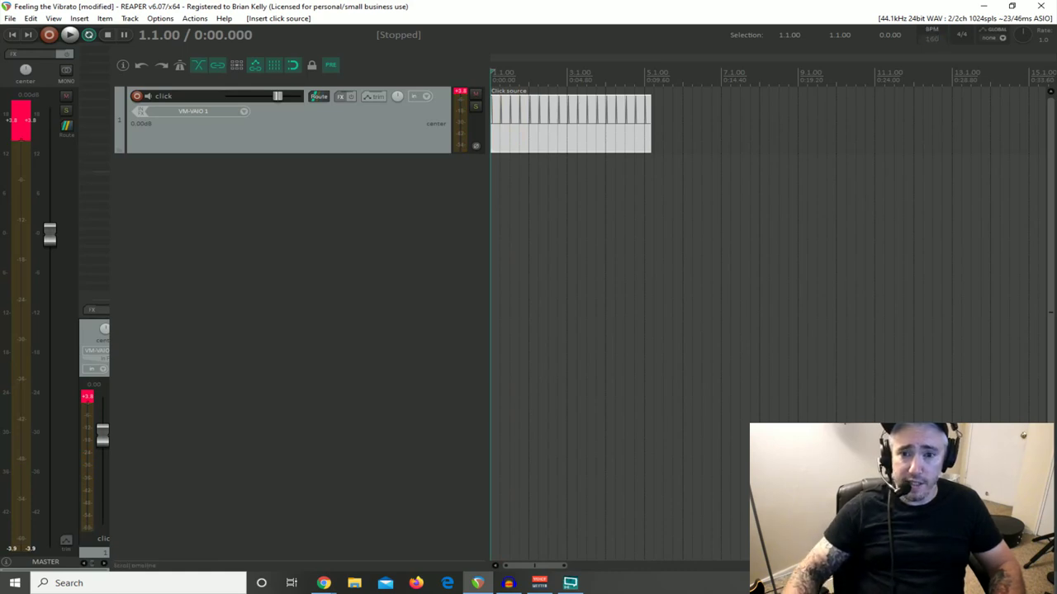
key(Return)
key(space)
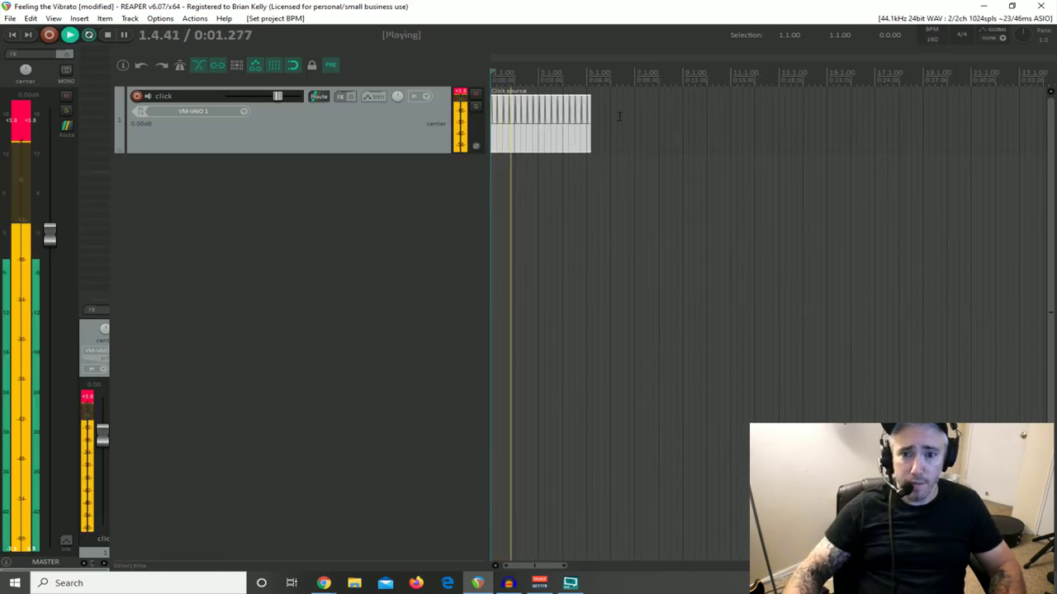
key(space)
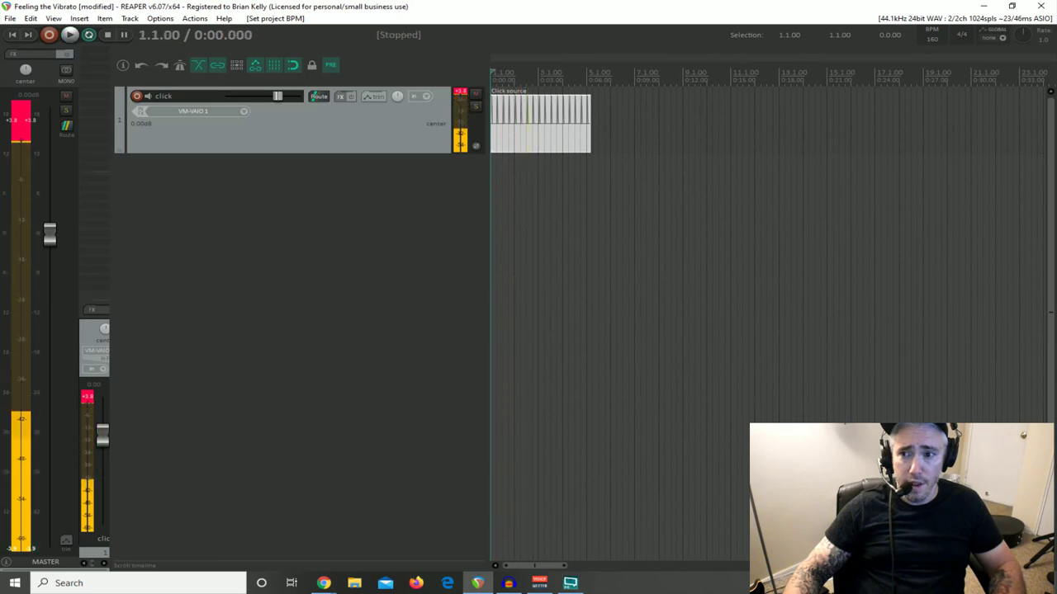
Step: Set the project tempo to 100 BPM
click(933, 38)
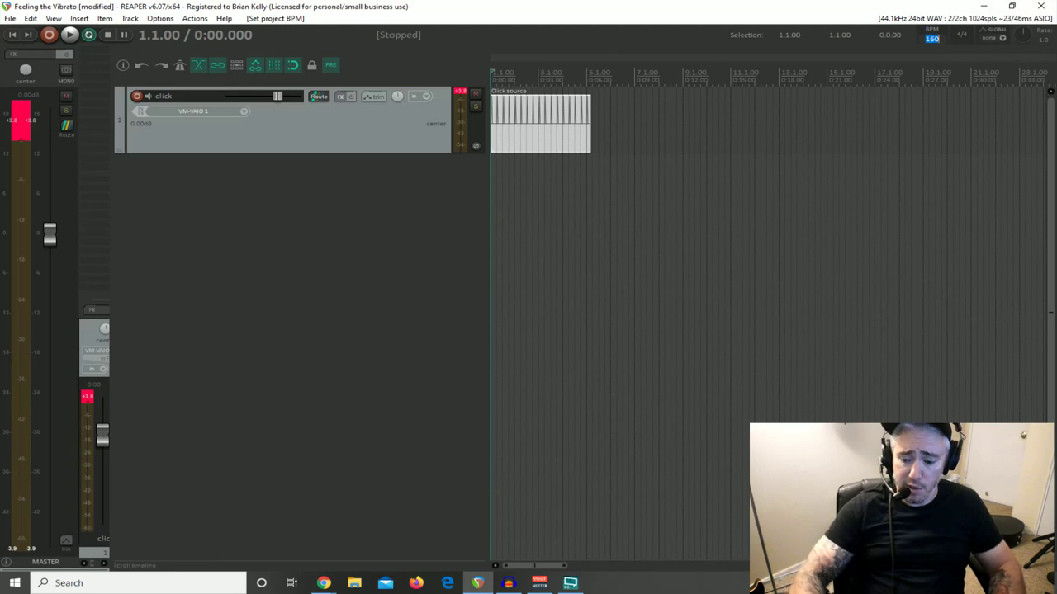
text(100)
key(Return)
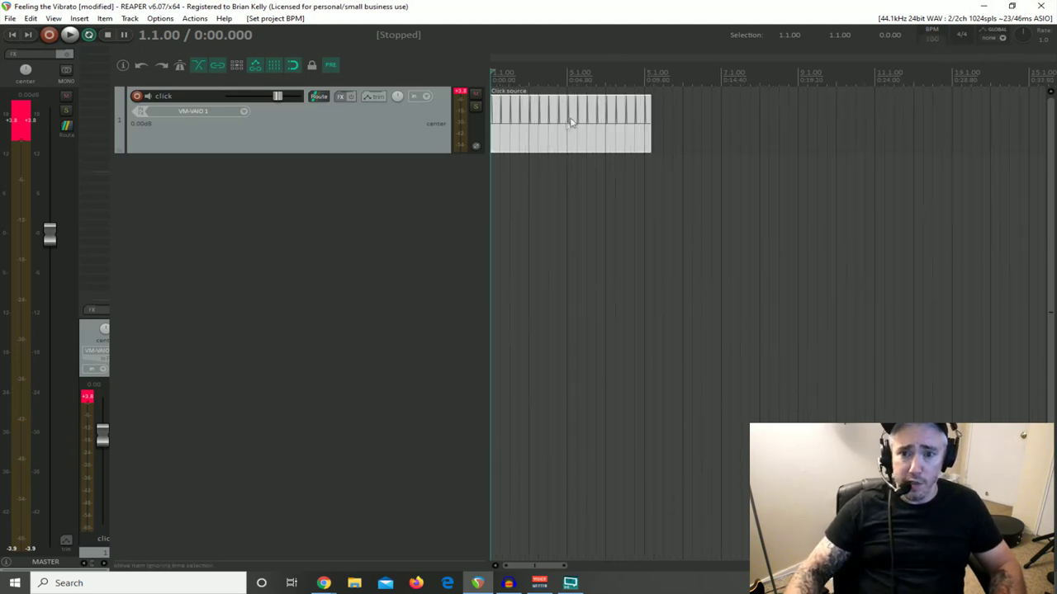
Step: Extend the end of the click source item so it is about 2:56 minutes long
scroll(528, 151, down, 3)
drag(546, 124, 1027, 124)
scroll(628, 190, down, 3)
scroll(627, 190, up, 2)
scroll(628, 190, down, 2)
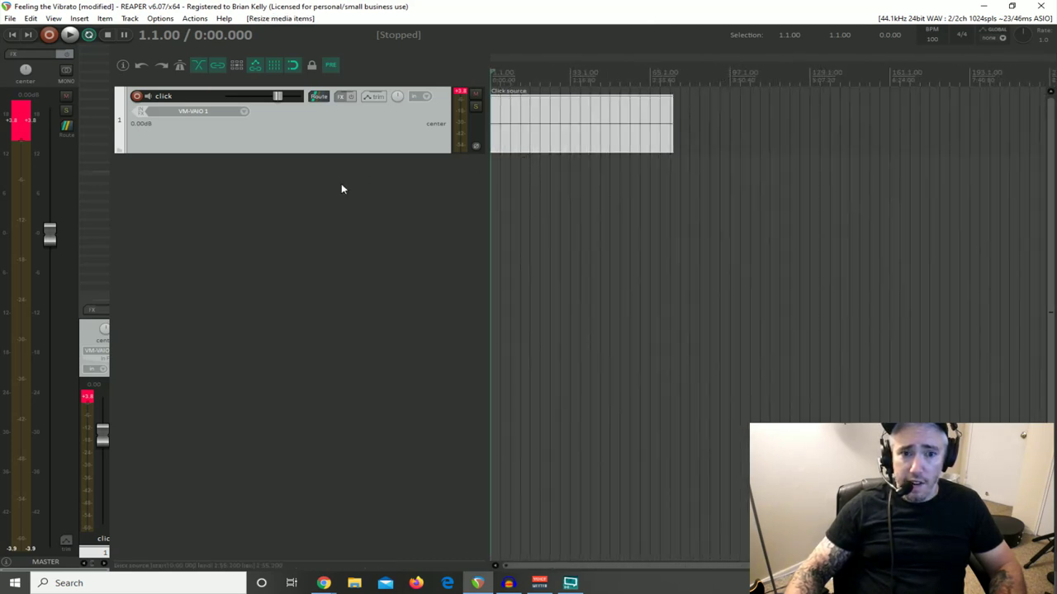
Step: Add a second track below the click track and name it "Pitch"
double_click(234, 173)
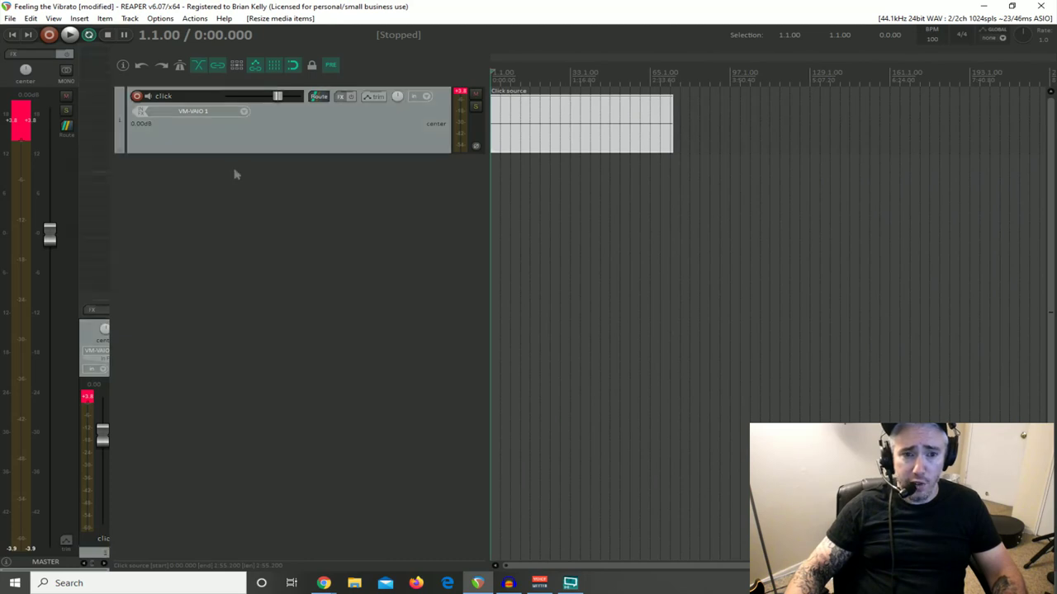
double_click(170, 164)
text(Pit)
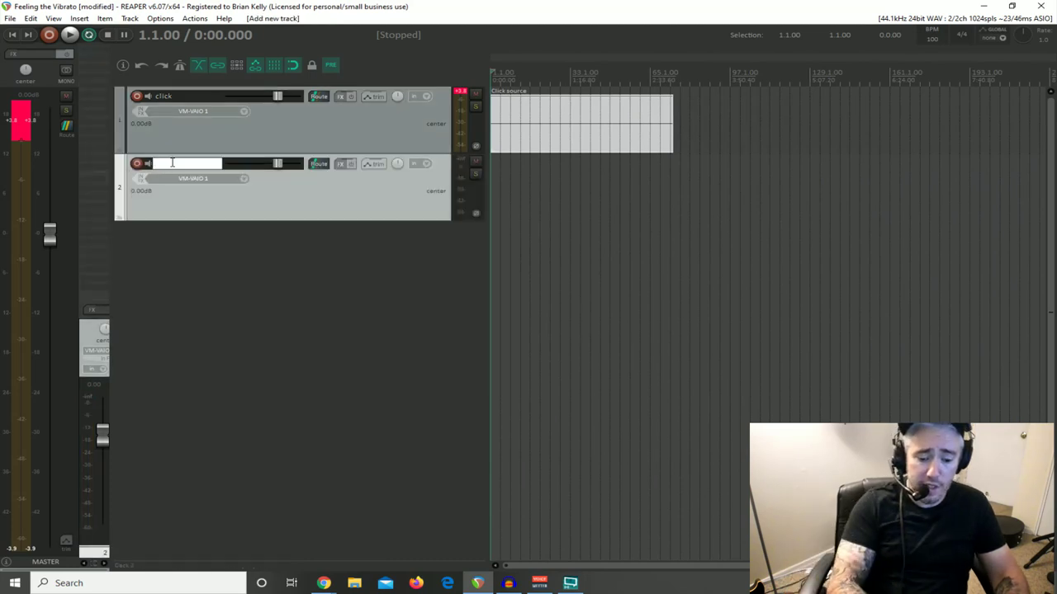
text(ch)
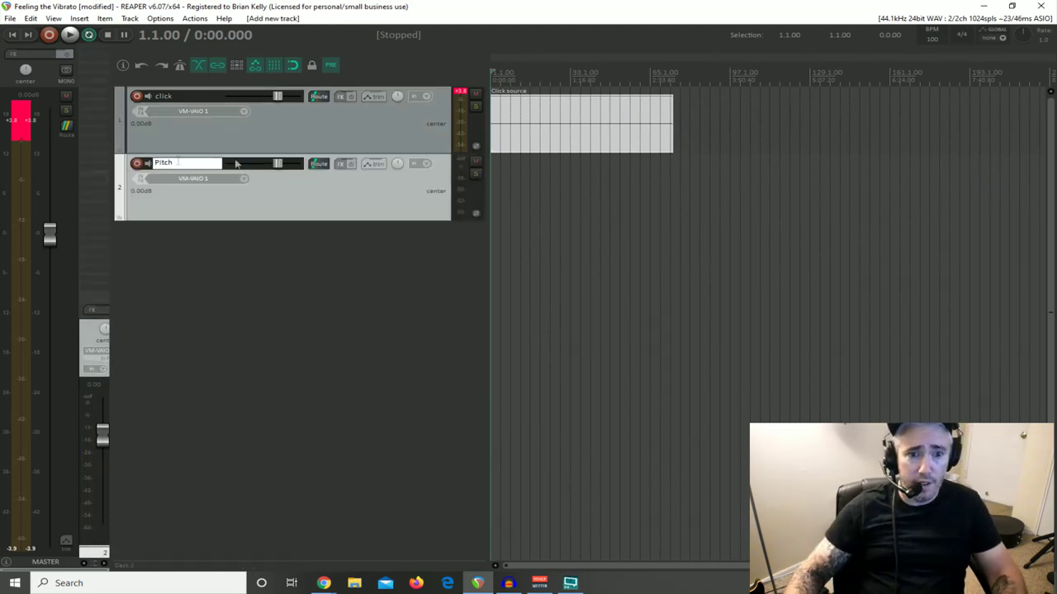
click(341, 234)
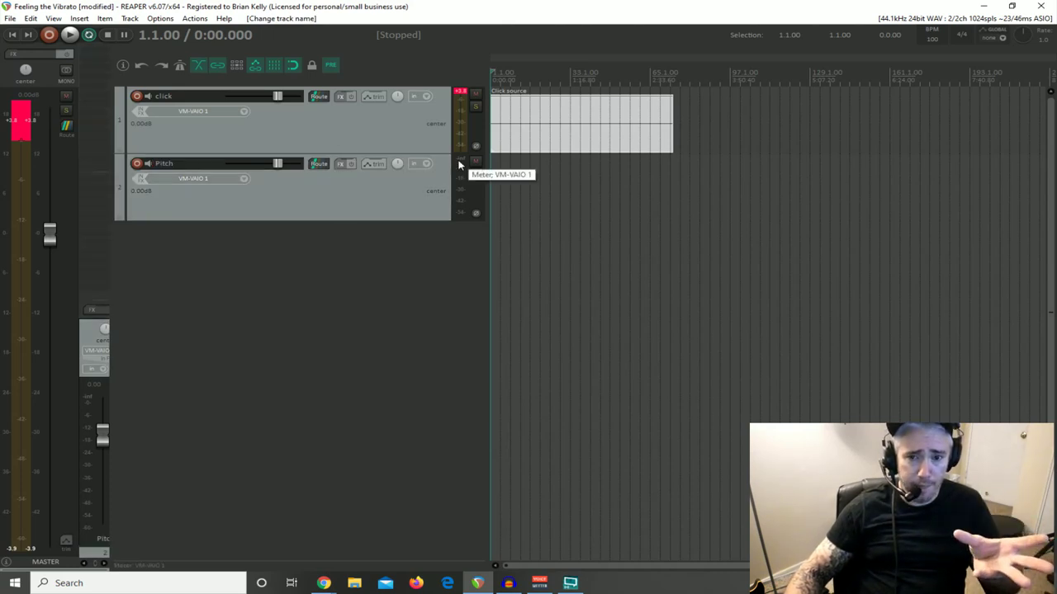
Step: Add the VSTi TAL NoiseMaker instrument to the Pitch track and move its FX window clear of the tracks
click(340, 166)
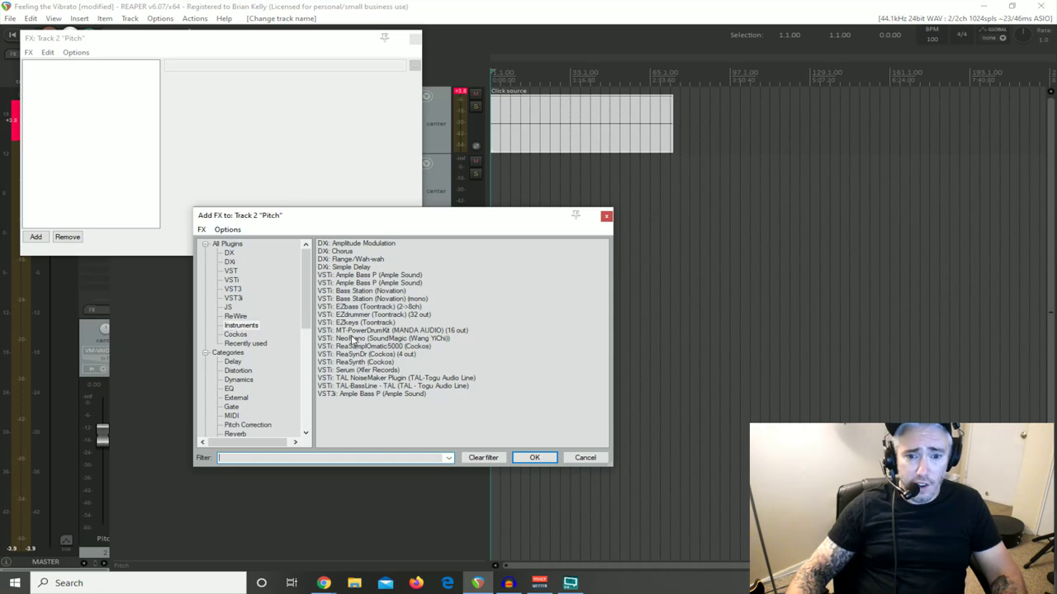
double_click(347, 378)
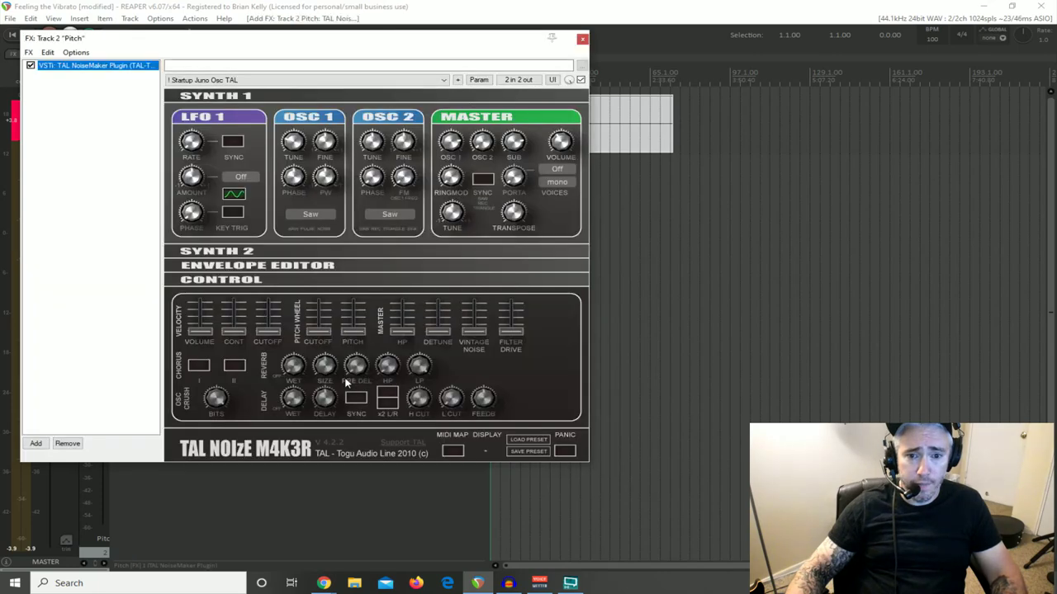
drag(327, 40, 351, 242)
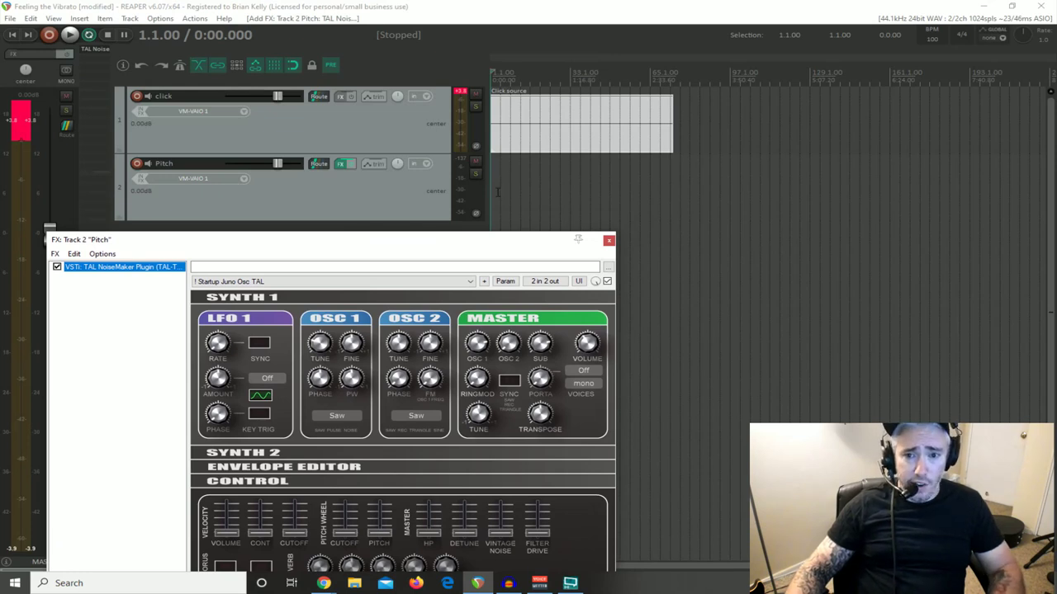
Step: Paint an empty MIDI item on the Pitch track from the project start to the end of the click source item
click(448, 201)
scroll(541, 201, up, 2)
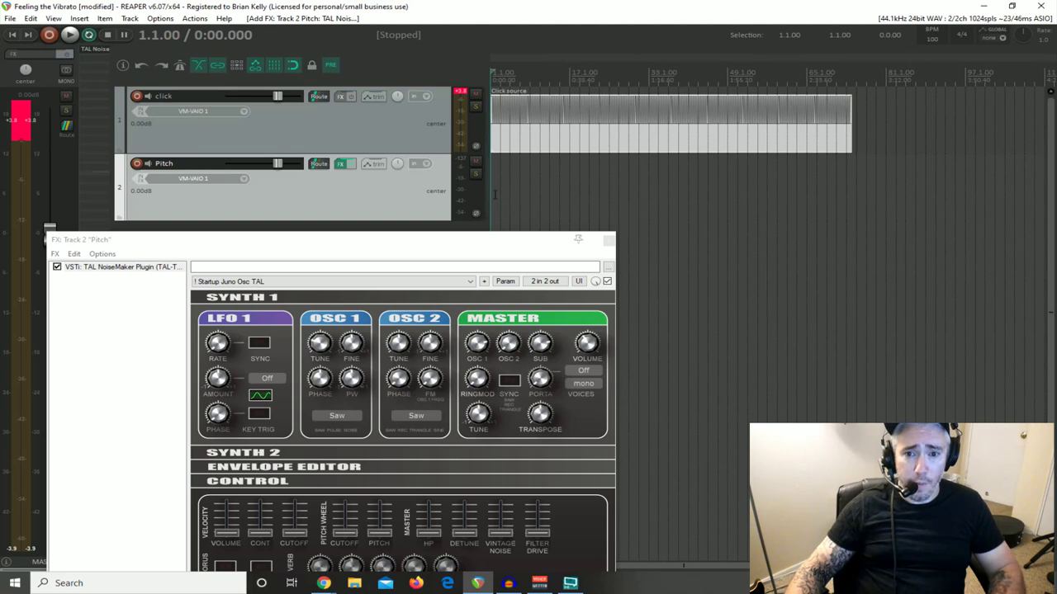
click(417, 196)
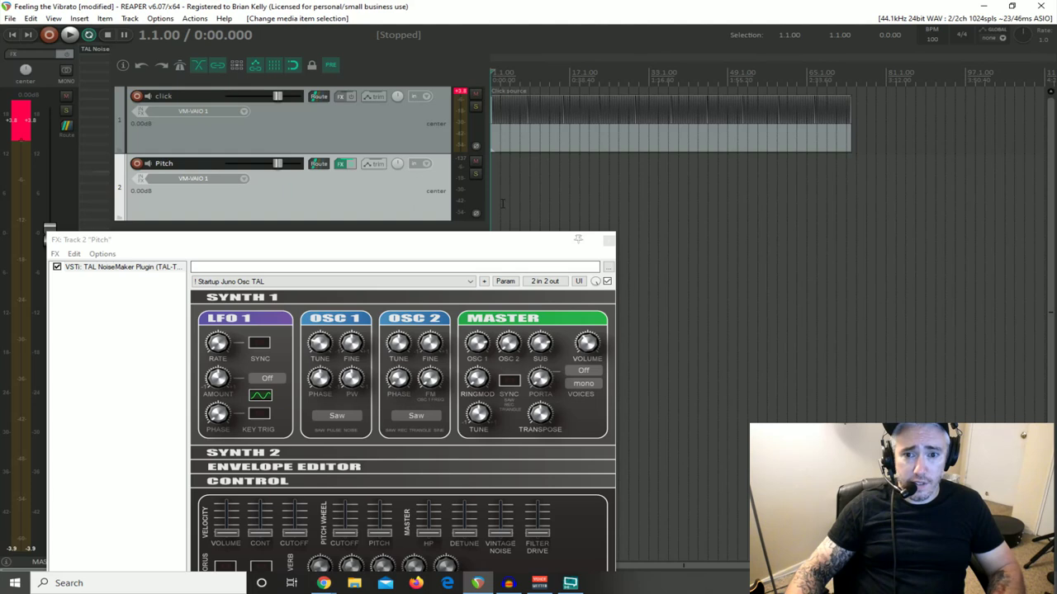
scroll(502, 202, up, 2)
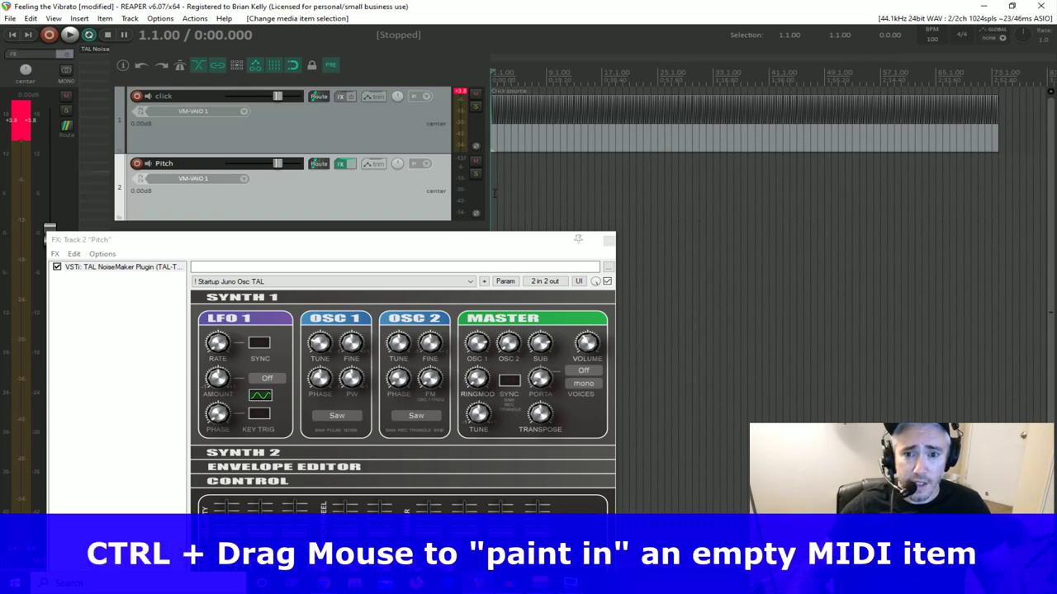
drag(496, 189, 997, 190)
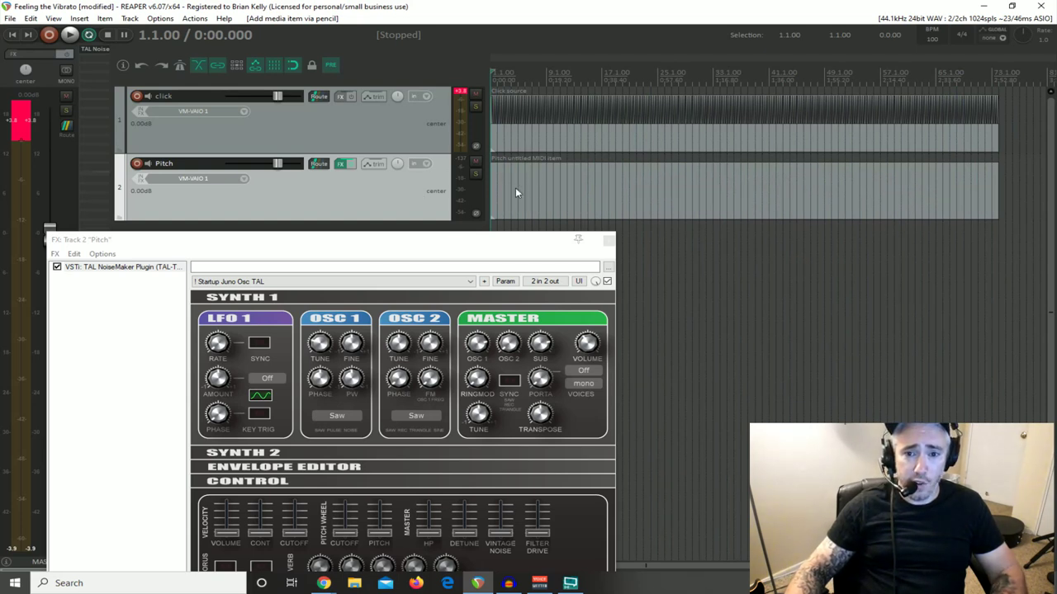
Step: Open the Pitch track's MIDI item in the MIDI editor and bring the start of the item into view
double_click(555, 190)
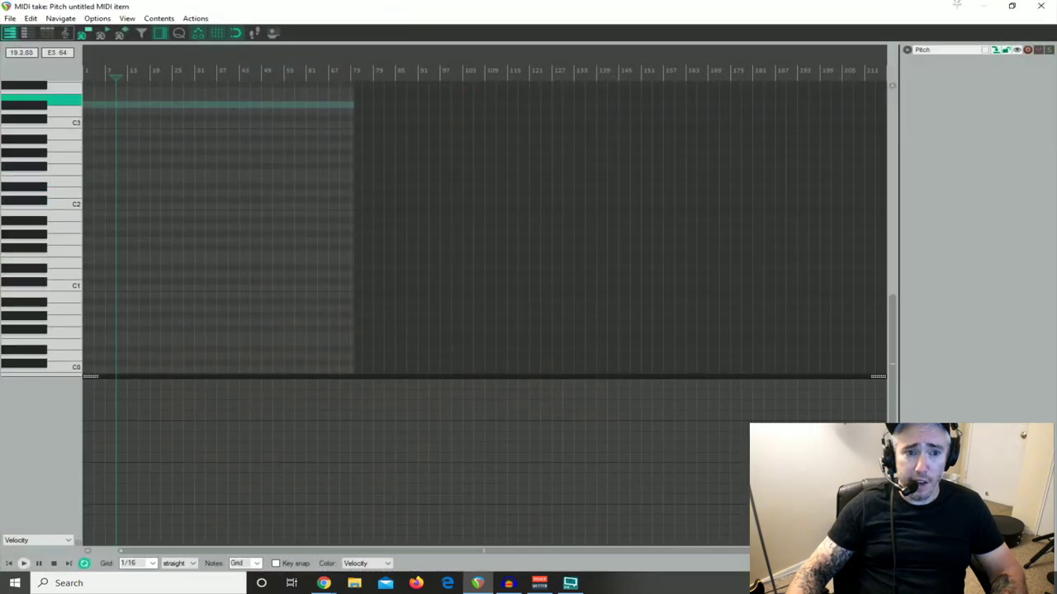
scroll(123, 153, down, 2)
scroll(122, 152, up, 3)
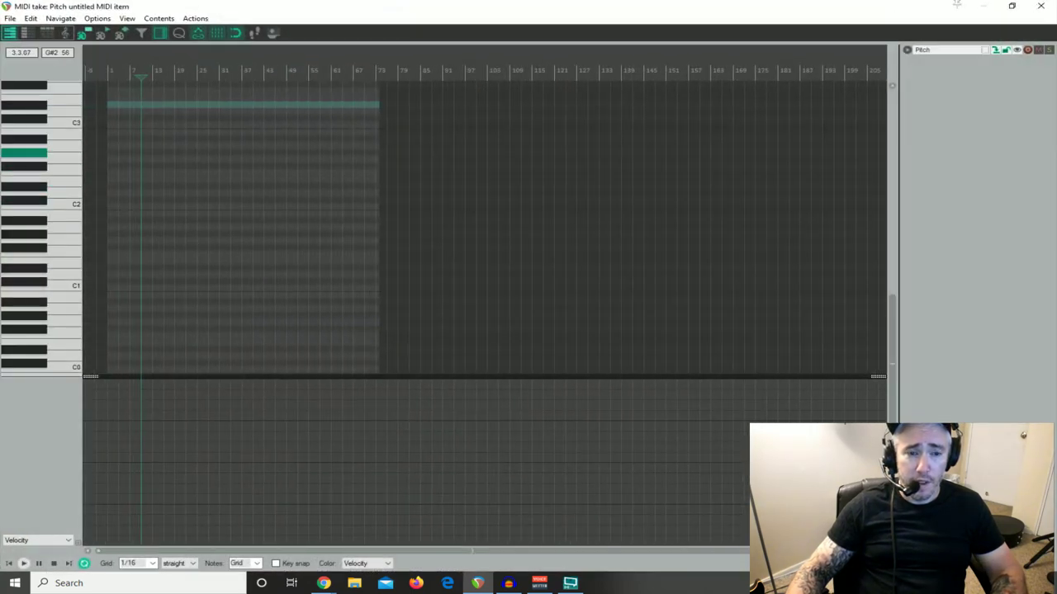
scroll(123, 153, down, 3)
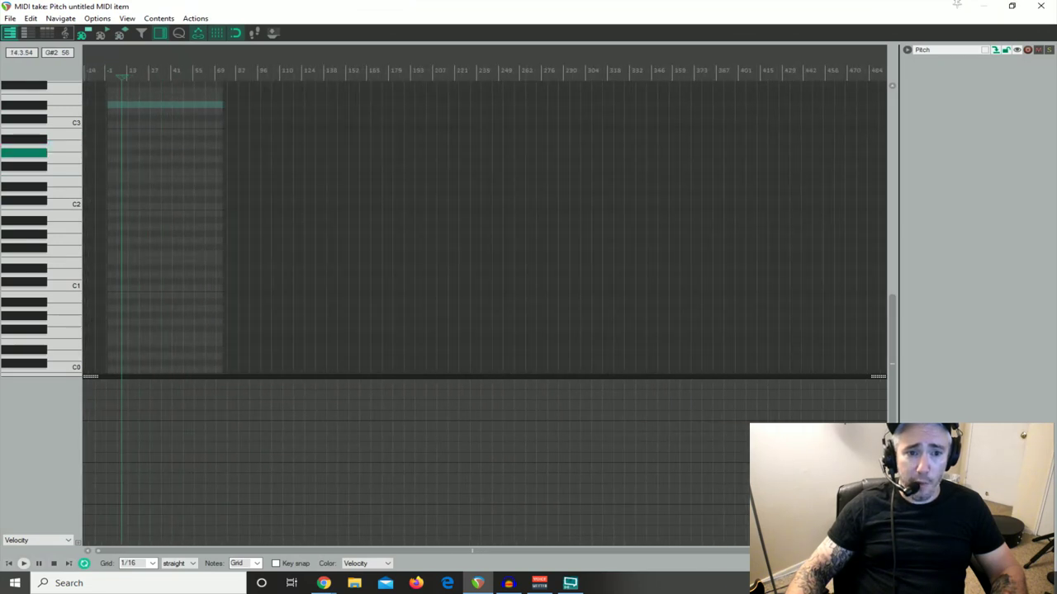
scroll(122, 153, up, 5)
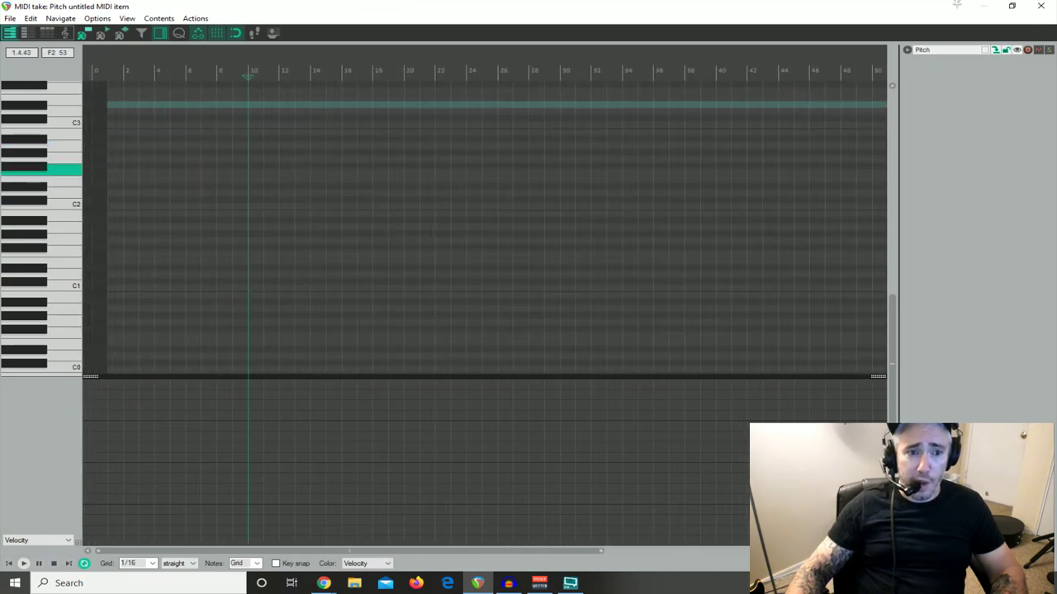
Step: Audition several piano keys in the MIDI editor, working up to D4, to choose a pitch
click(41, 109)
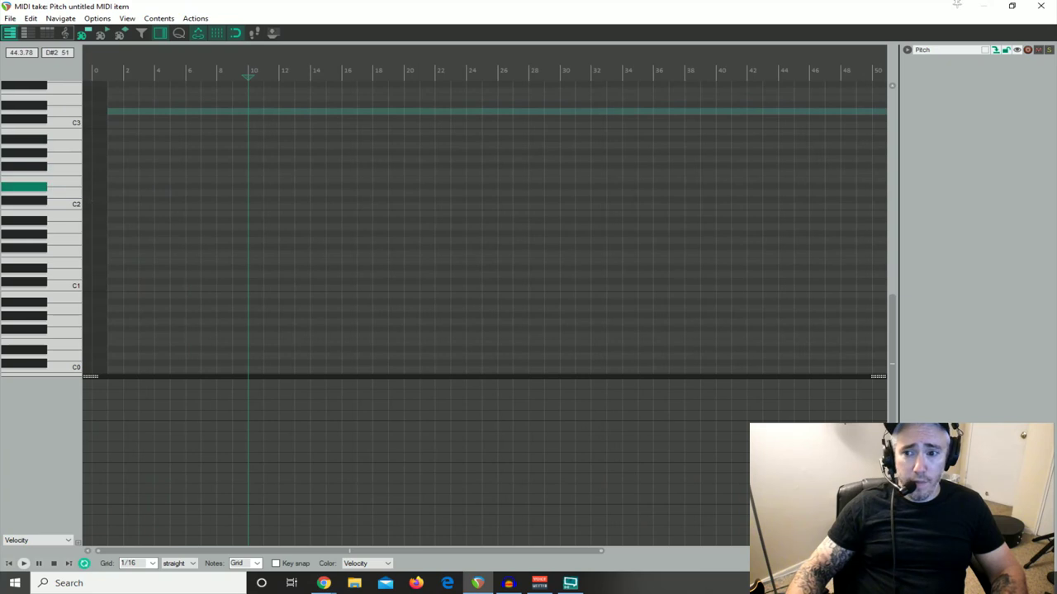
drag(894, 322, 901, 257)
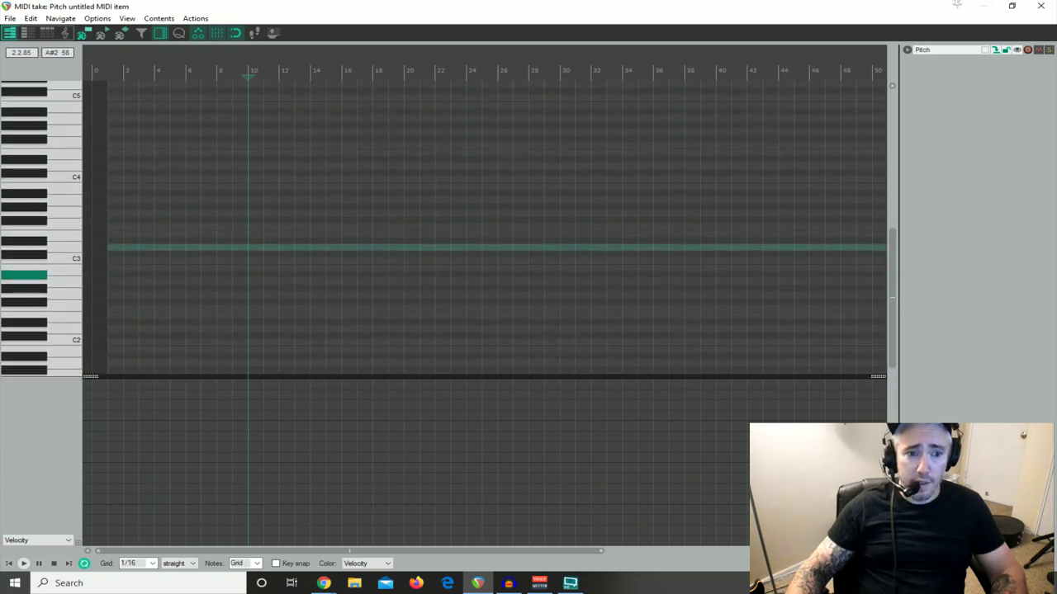
click(60, 171)
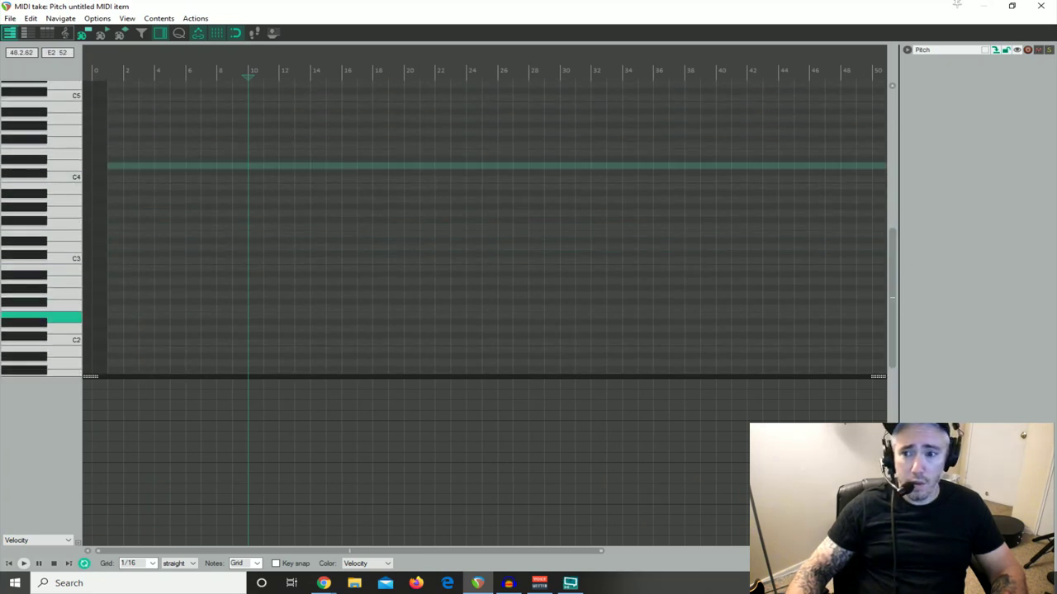
drag(892, 287, 891, 265)
click(64, 228)
click(68, 227)
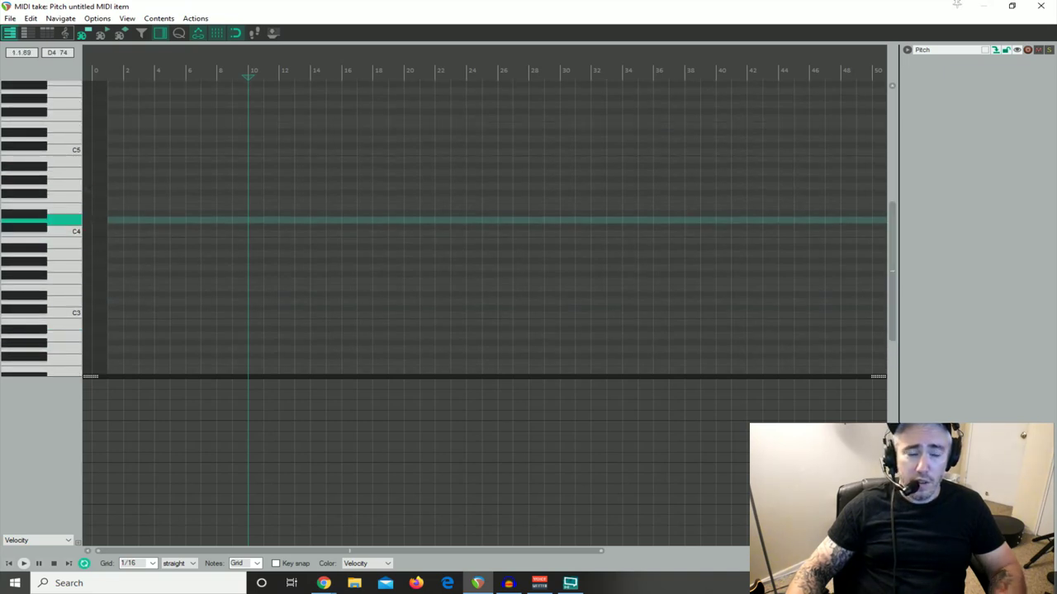
click(73, 226)
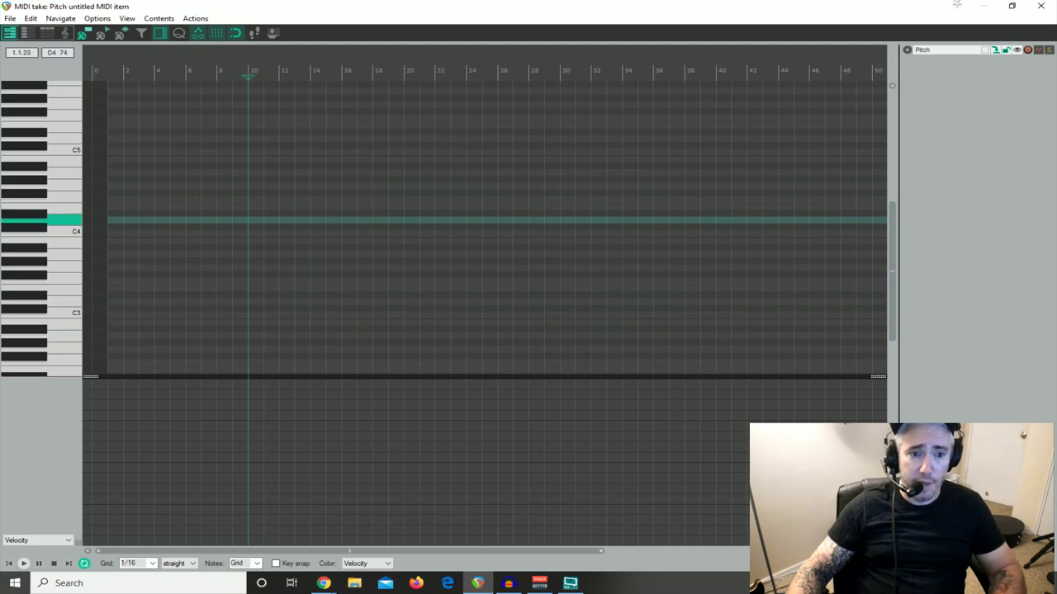
Step: Insert a short D4 note and place it at the very start of the MIDI item
click(115, 220)
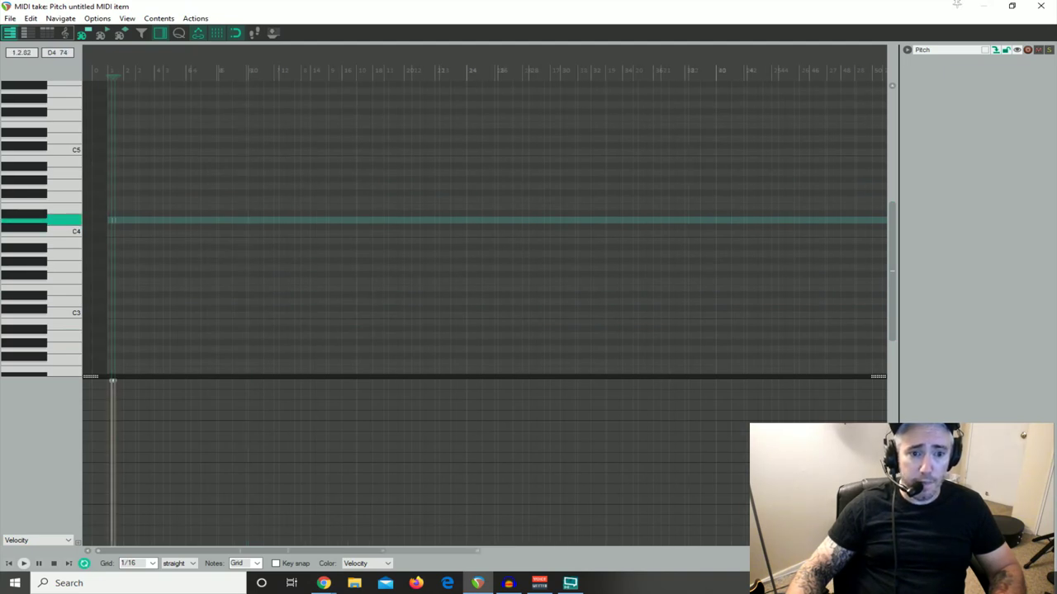
scroll(117, 222, up, 4)
scroll(182, 225, up, 3)
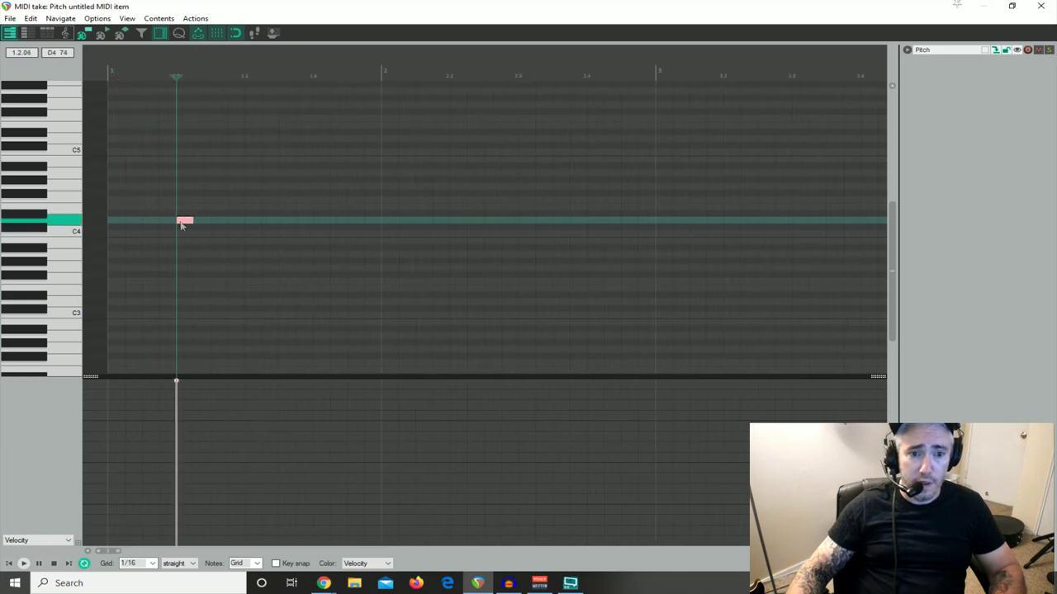
scroll(187, 222, down, 4)
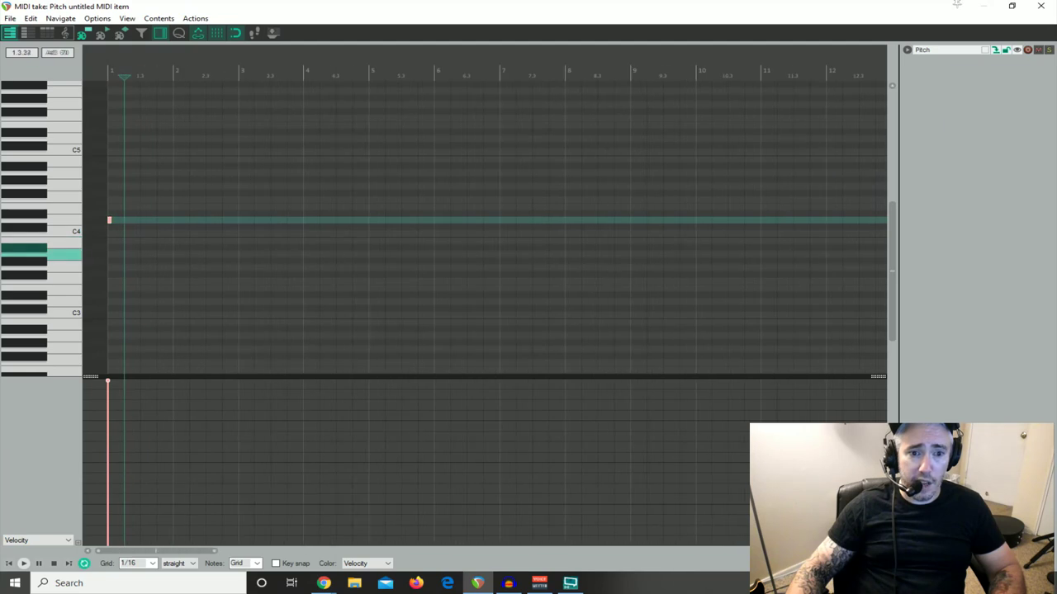
Step: Lengthen the D4 note so it sustains to the end of the MIDI item
drag(113, 220, 536, 220)
scroll(165, 248, down, 6)
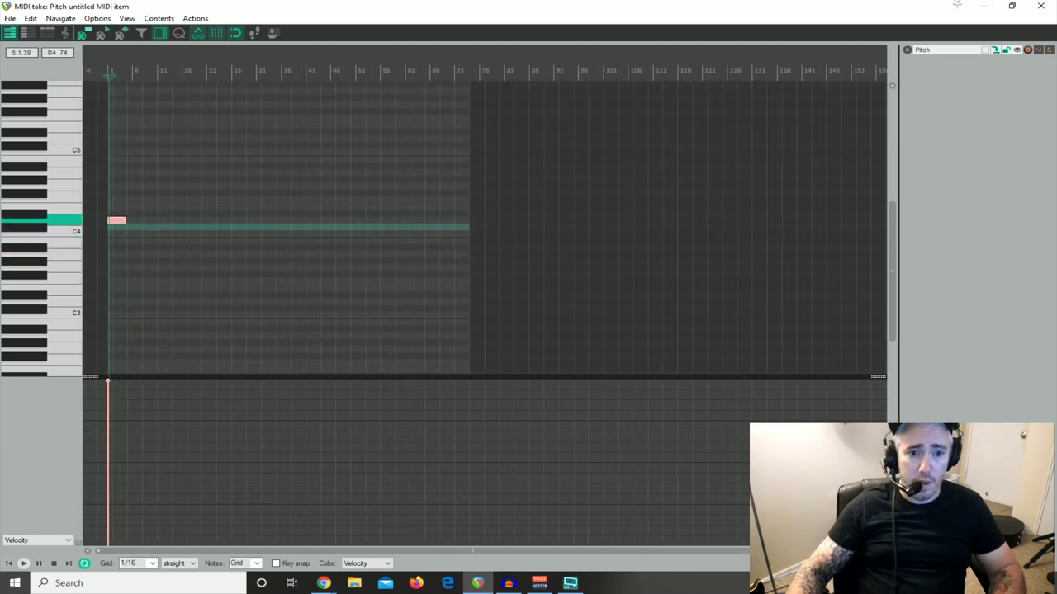
drag(125, 220, 461, 220)
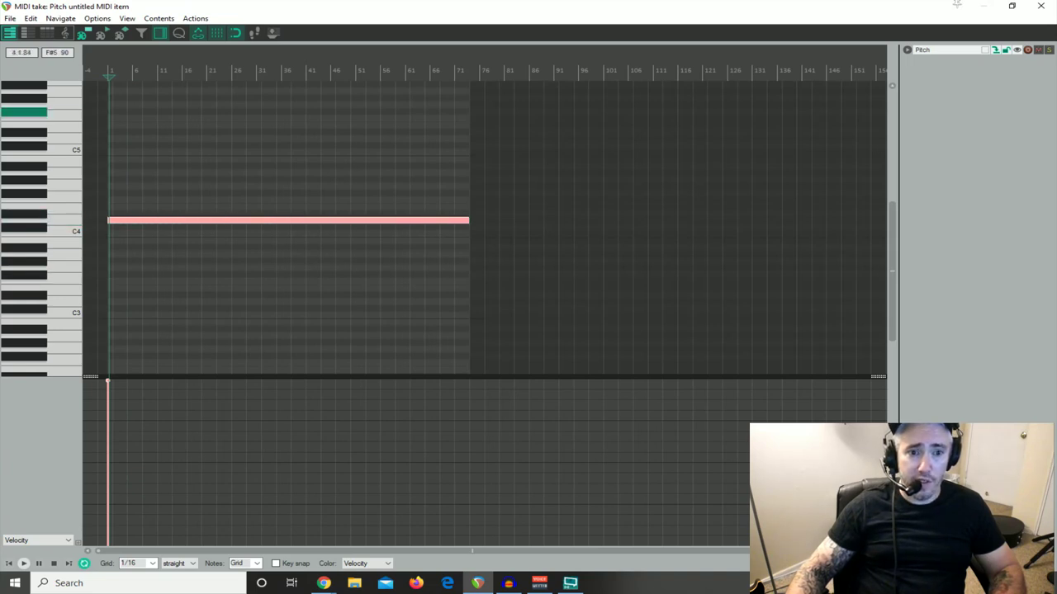
Step: Play the sustained D4 note briefly to hear it, stop playback and close the MIDI editor
scroll(124, 103, up, 3)
key(space)
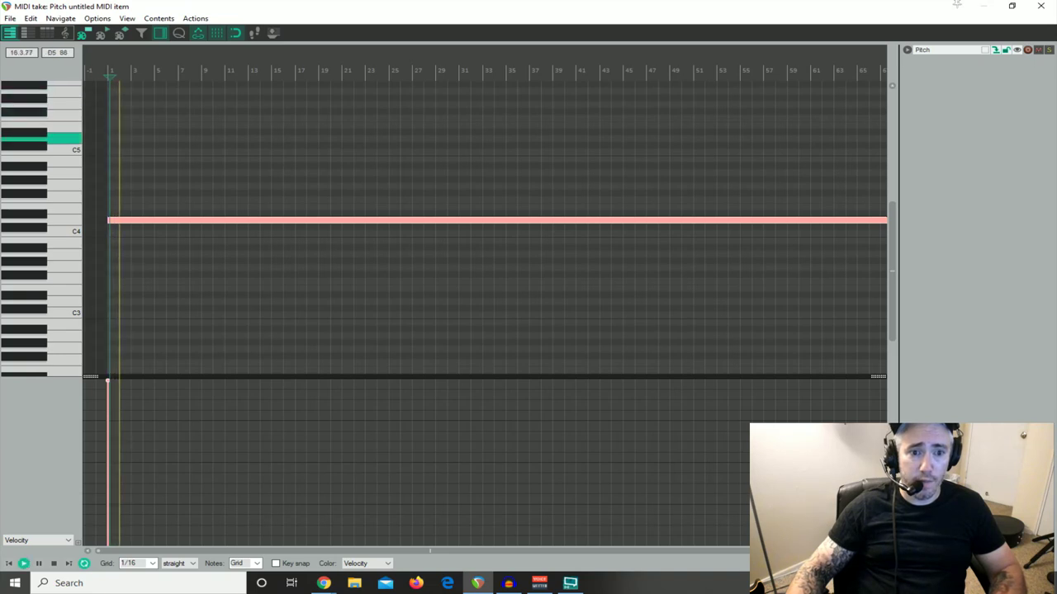
key(space)
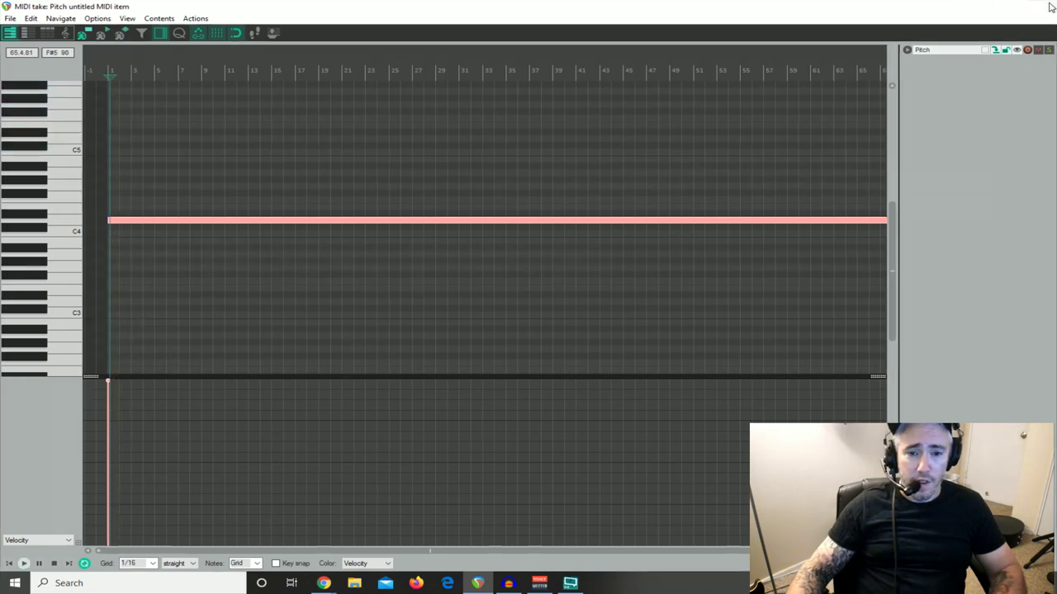
click(1047, 7)
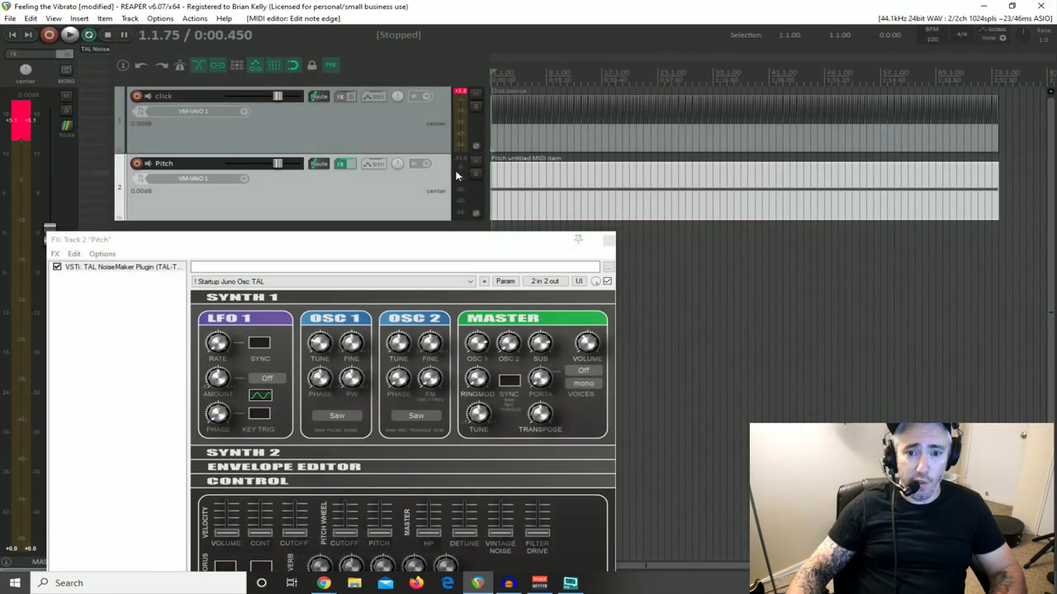
Step: Load the preset "LD Triangle Madness TAL" in the Pitch track's synth and play the project briefly to hear it
drag(416, 246, 436, 161)
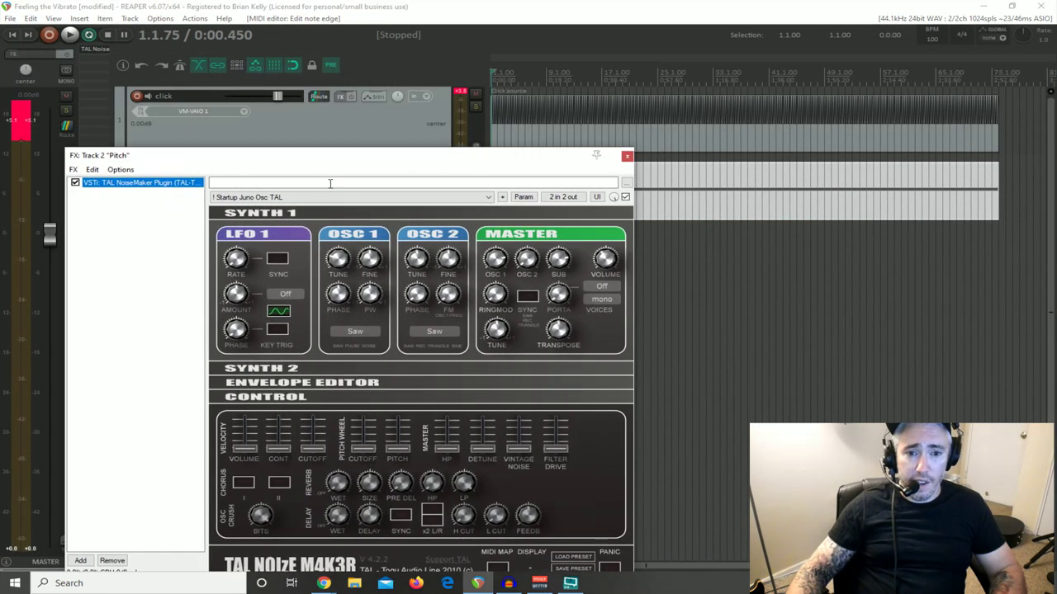
click(490, 198)
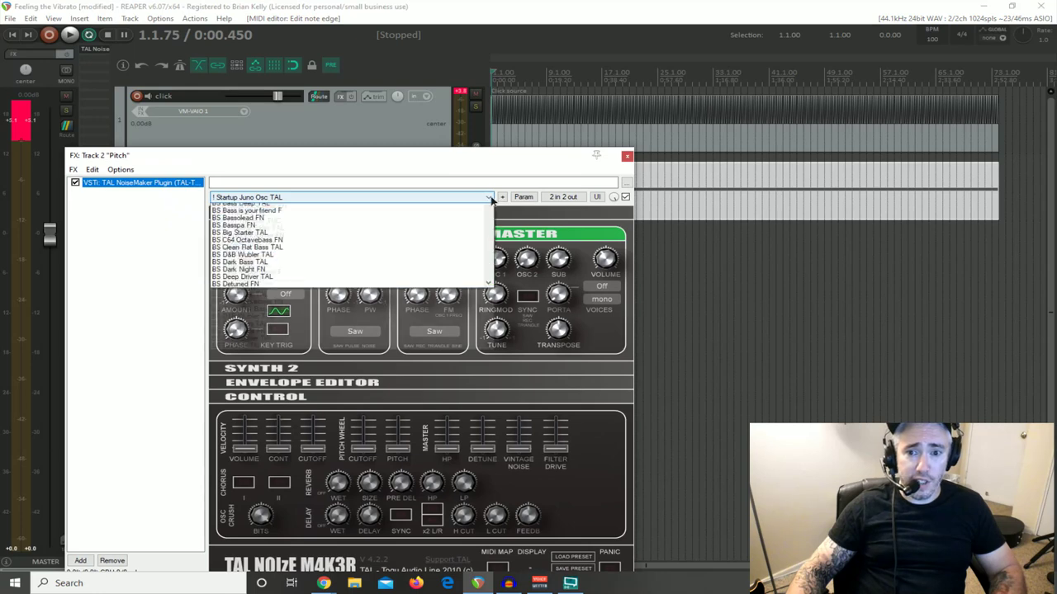
drag(493, 239, 489, 390)
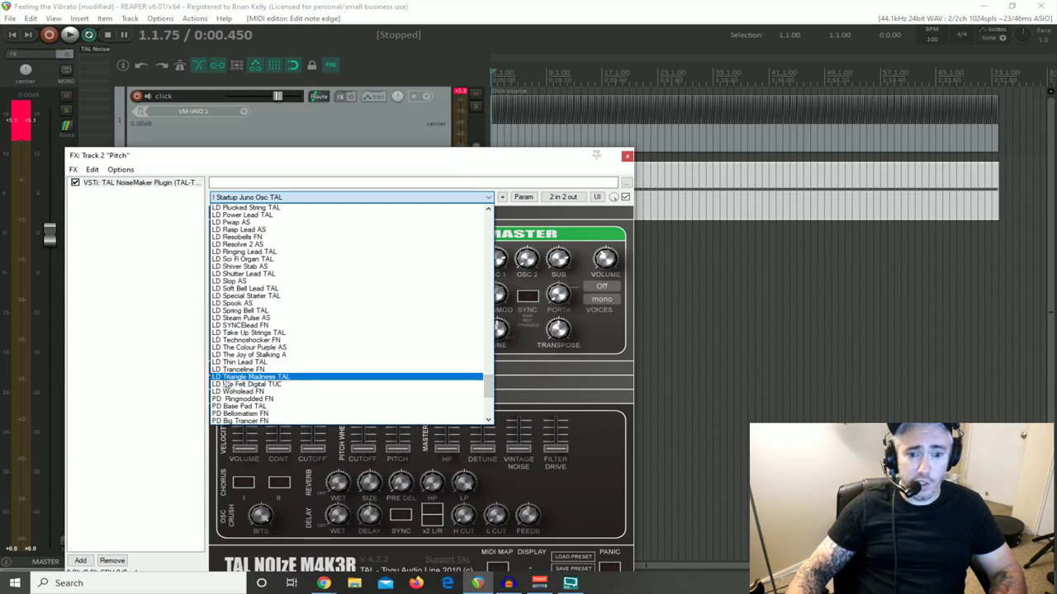
click(277, 378)
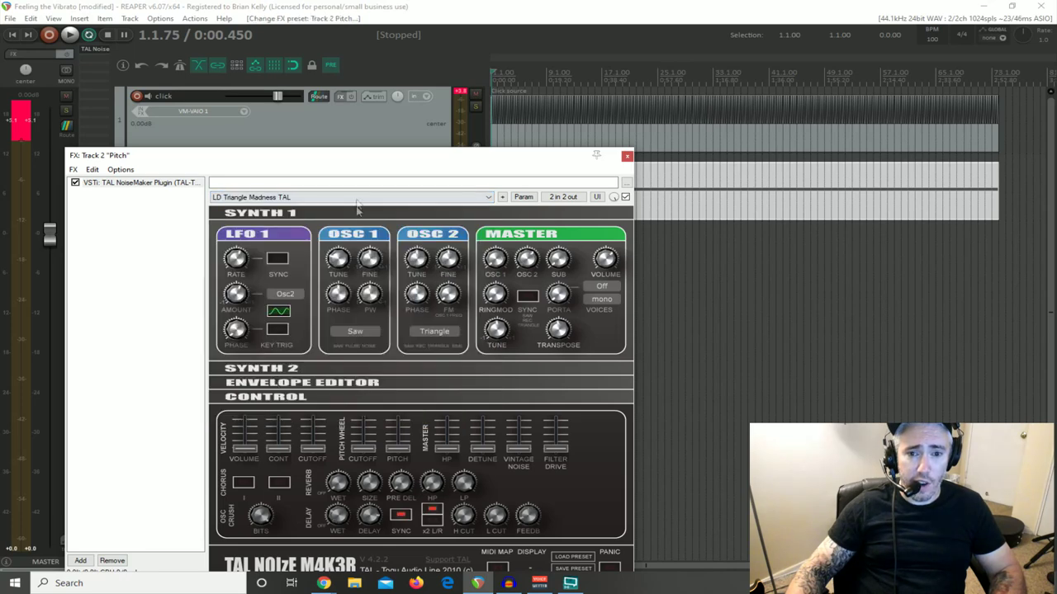
drag(376, 158, 368, 242)
key(space)
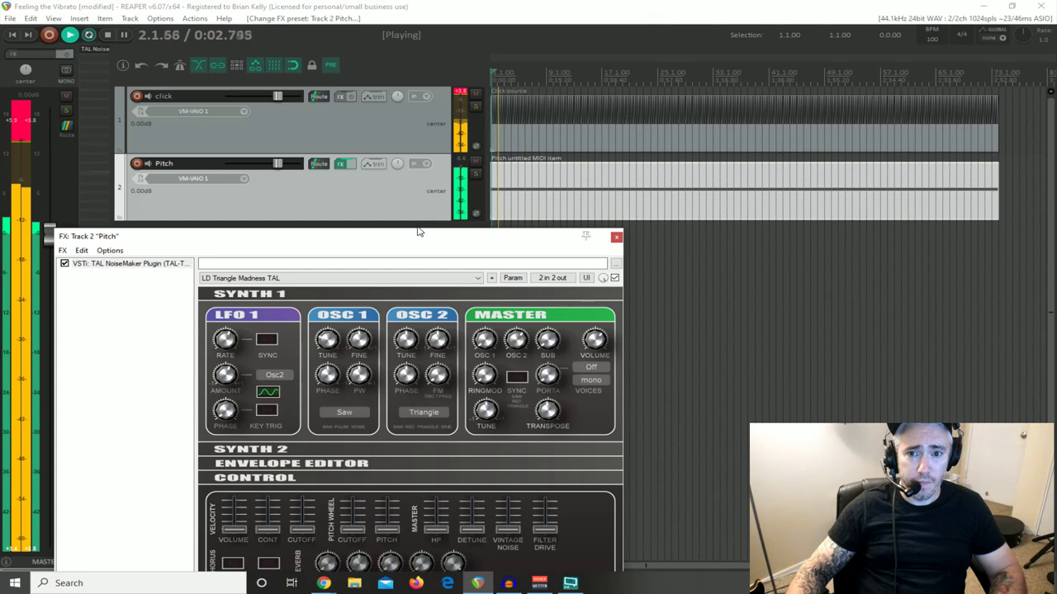
key(space)
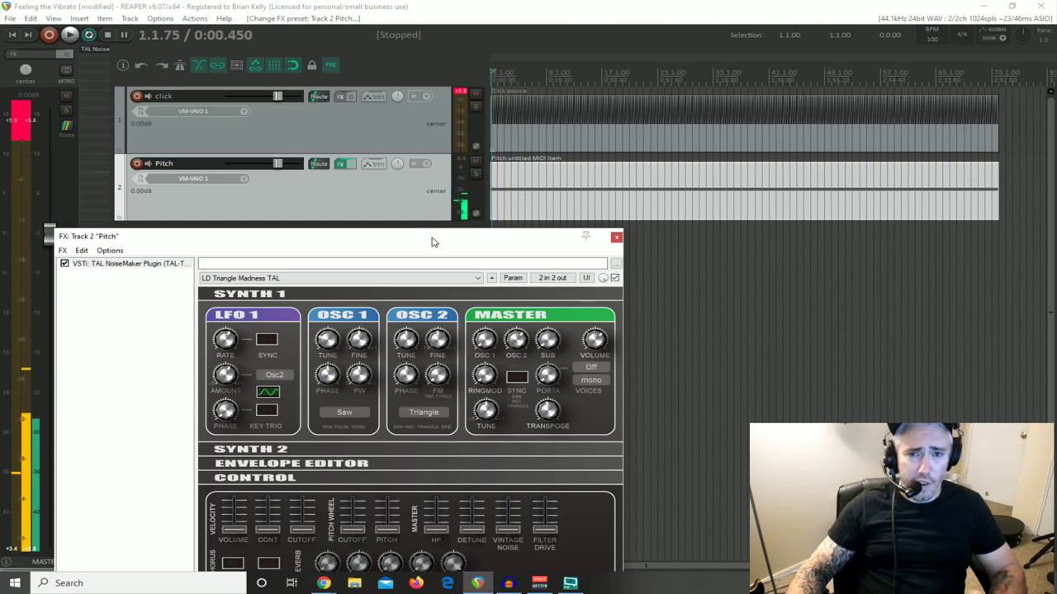
Step: Set the synth's LFO 1 destination to Off and play the project briefly to hear the tone
drag(432, 241, 460, 102)
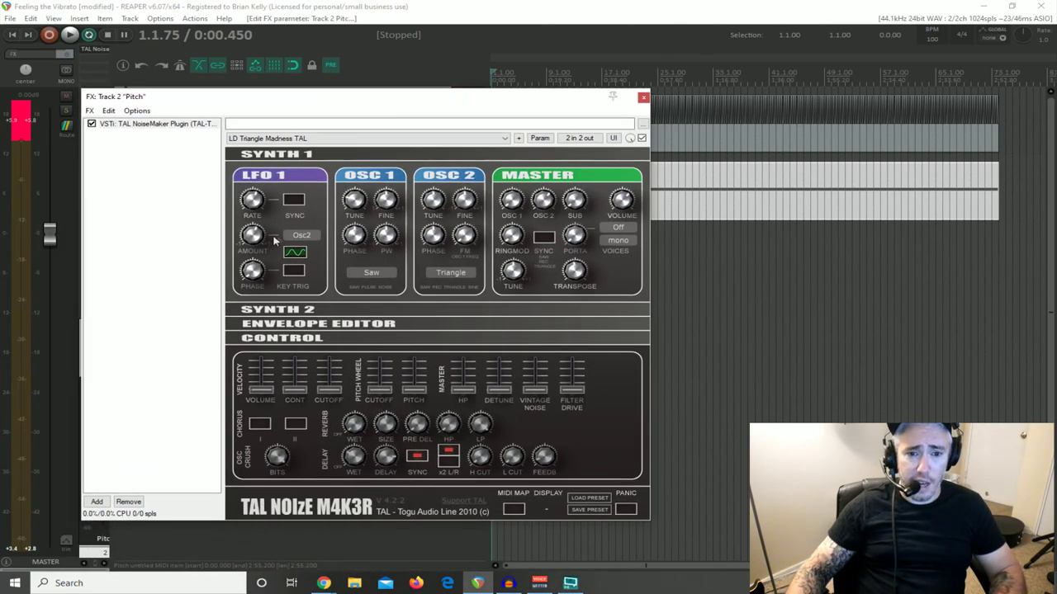
click(301, 236)
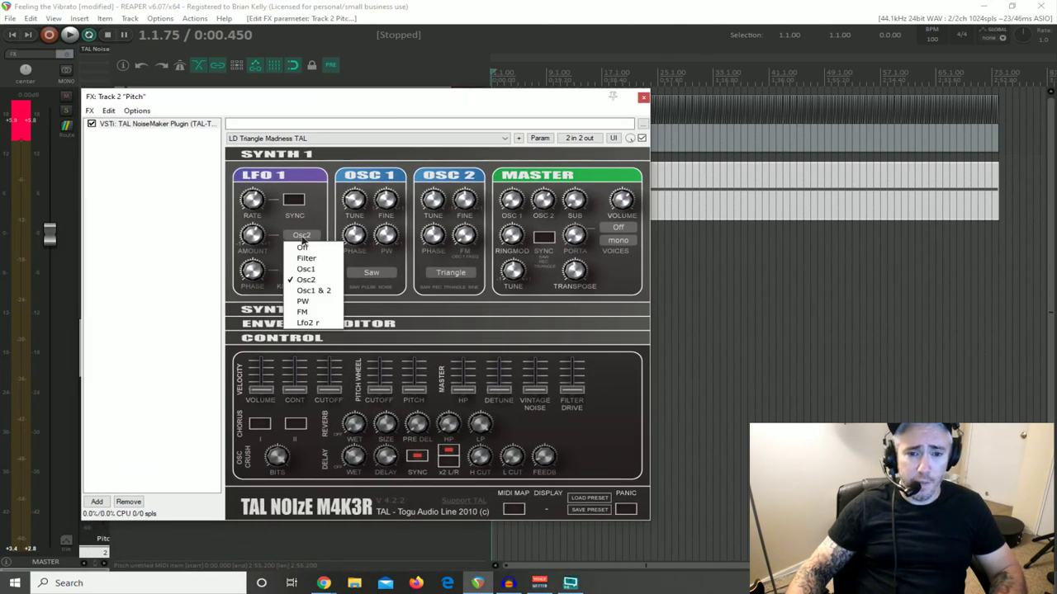
click(304, 251)
drag(422, 96, 407, 239)
key(space)
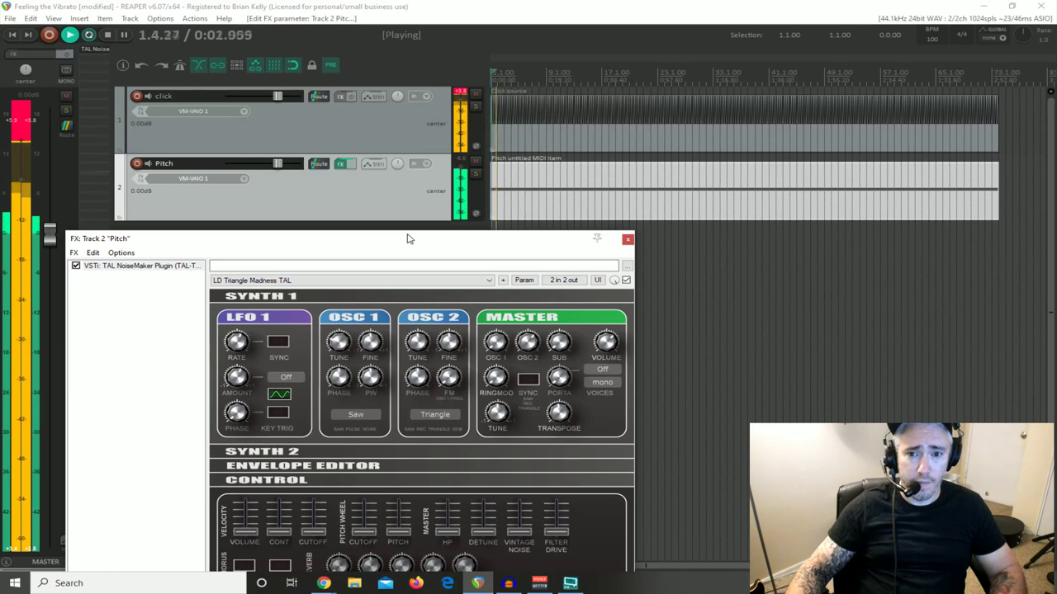
key(space)
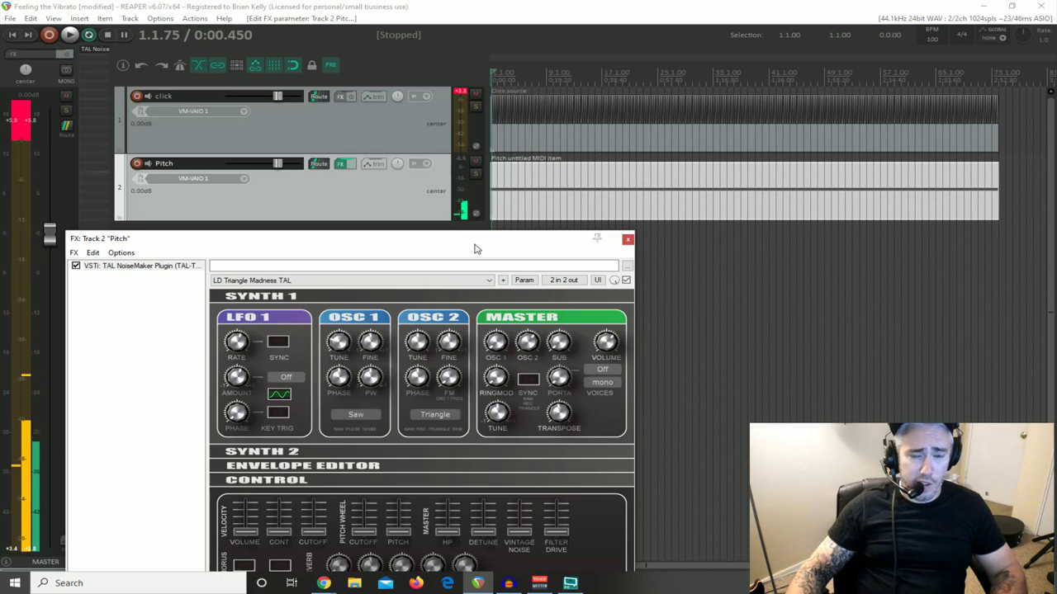
Step: Collapse and reopen the synth's Control section to examine its chorus, reverb and delay settings
drag(446, 248, 483, 101)
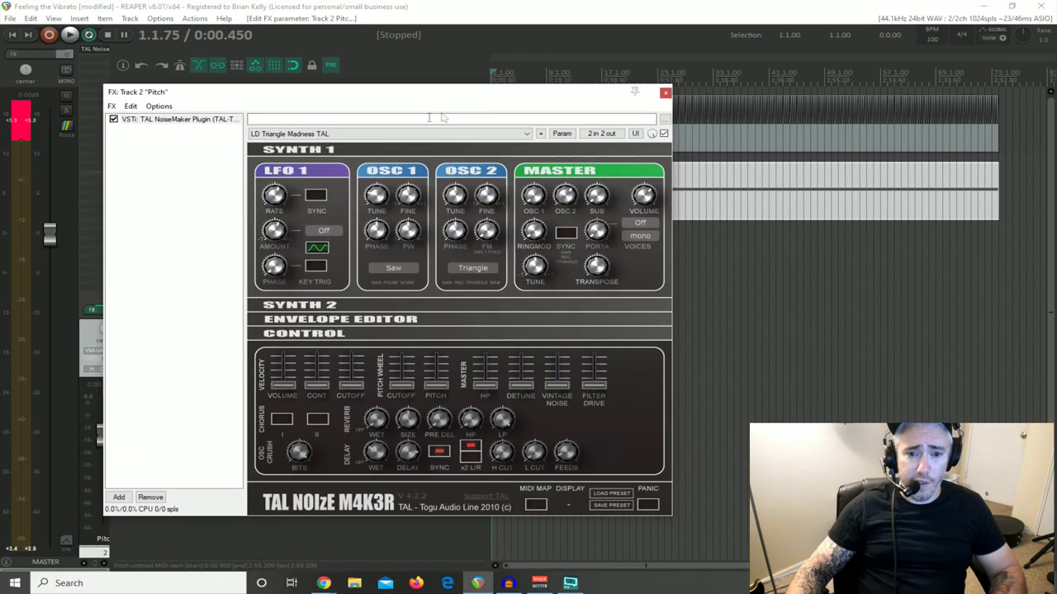
click(339, 334)
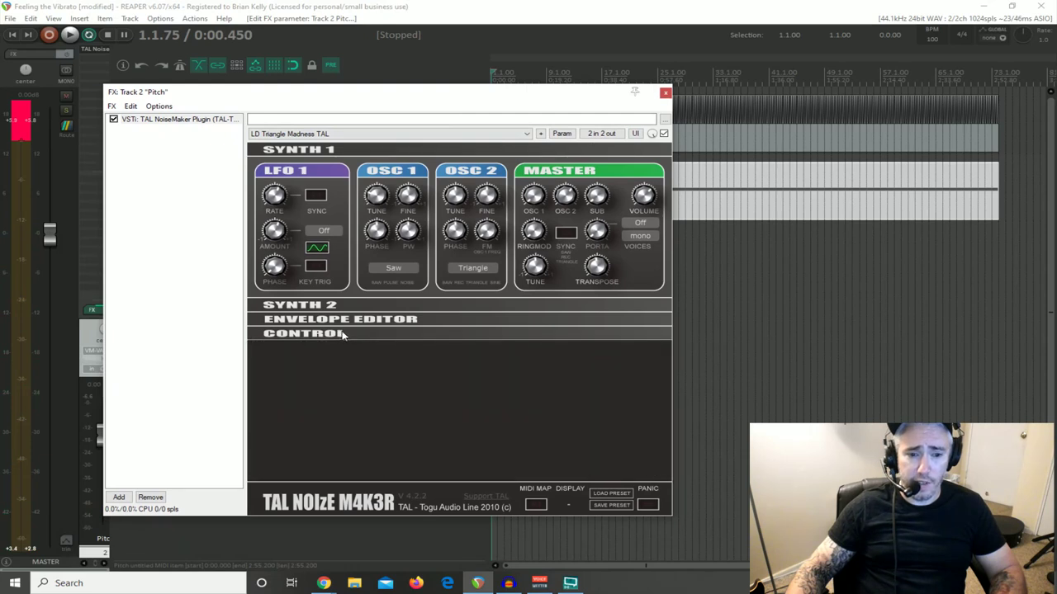
click(339, 336)
click(341, 336)
click(335, 336)
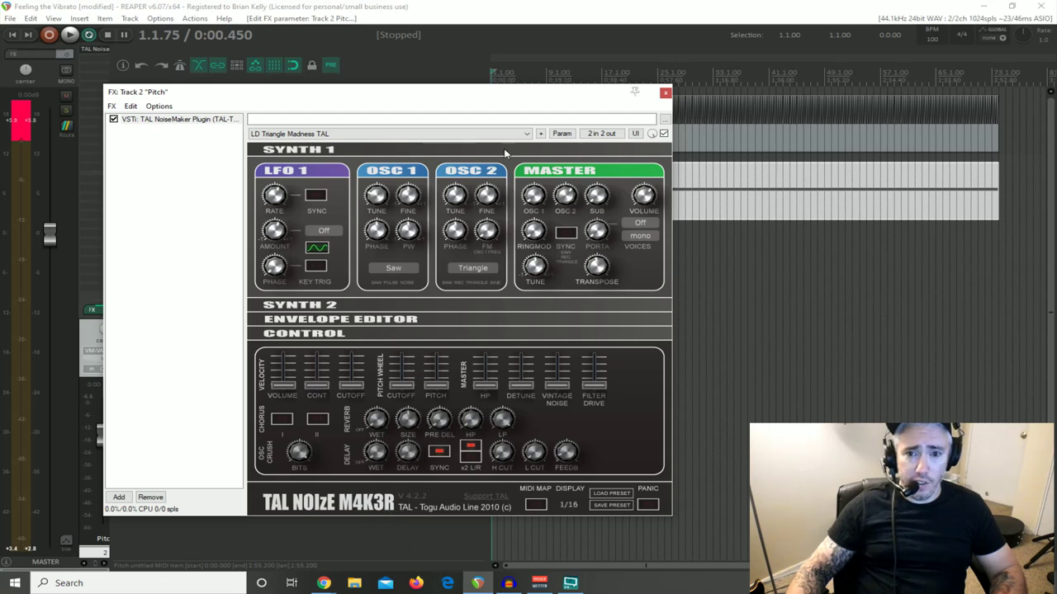
Step: Play both tracks briefly to check the synth sound, stop playback and close the Pitch track's FX window
drag(509, 95, 441, 212)
key(space)
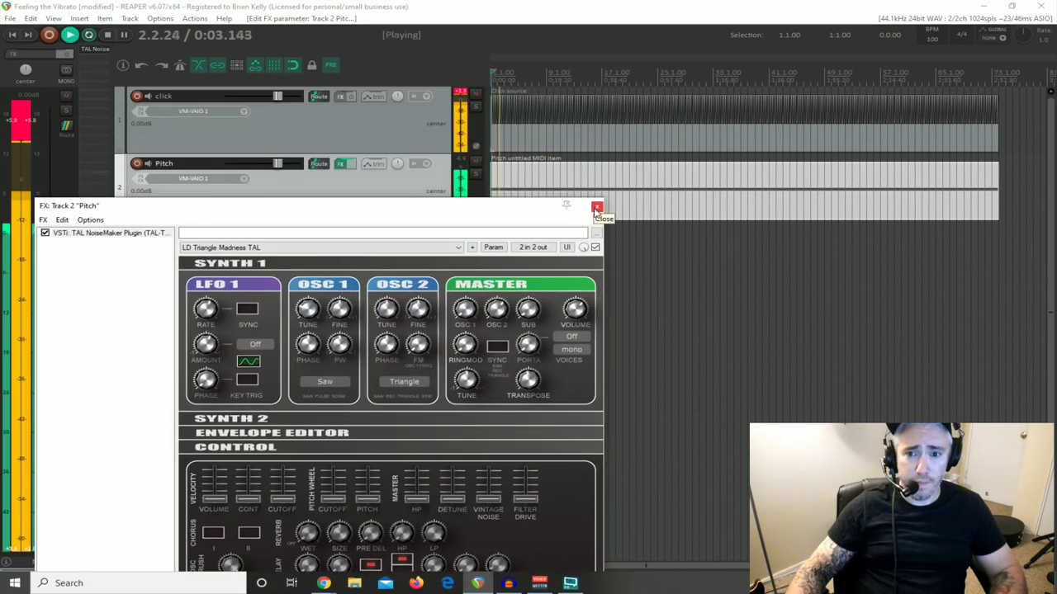
key(space)
click(597, 207)
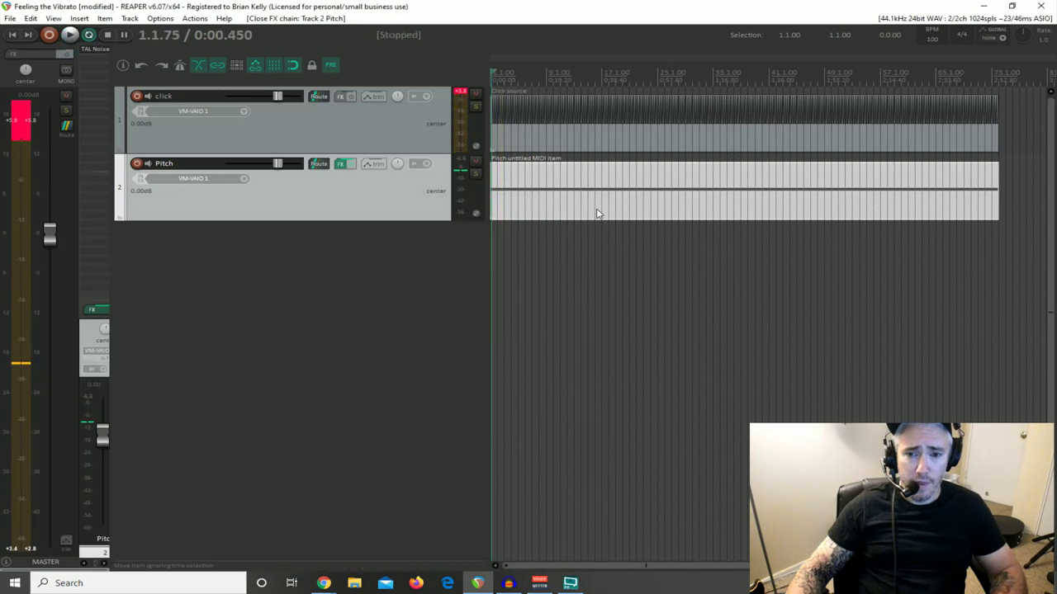
Step: Reopen the Pitch track's MIDI item, raise the sustained note from D4 to A4 and start playback to hear it
double_click(531, 194)
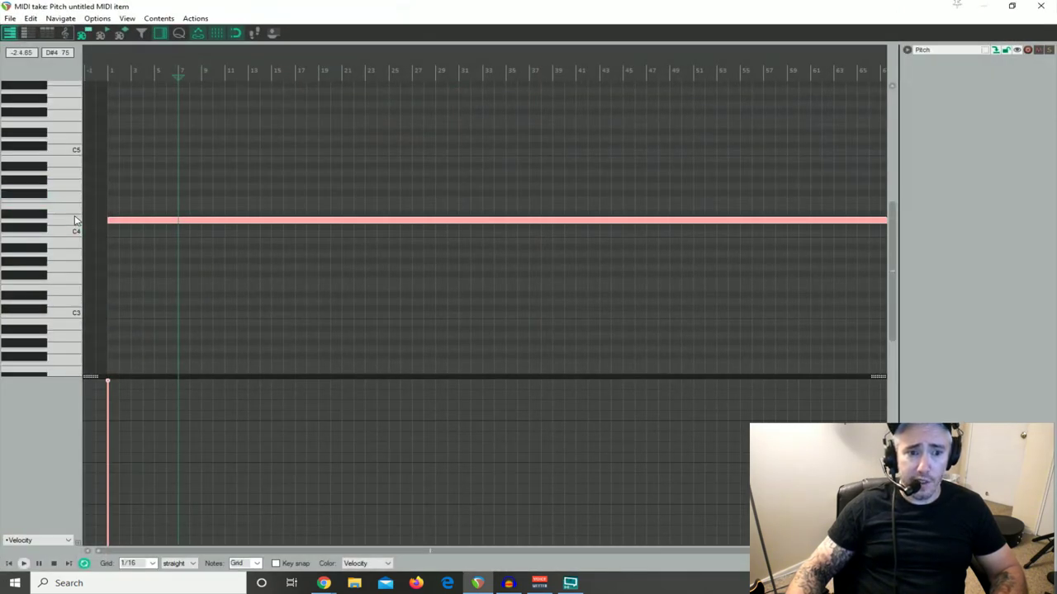
drag(125, 224, 127, 179)
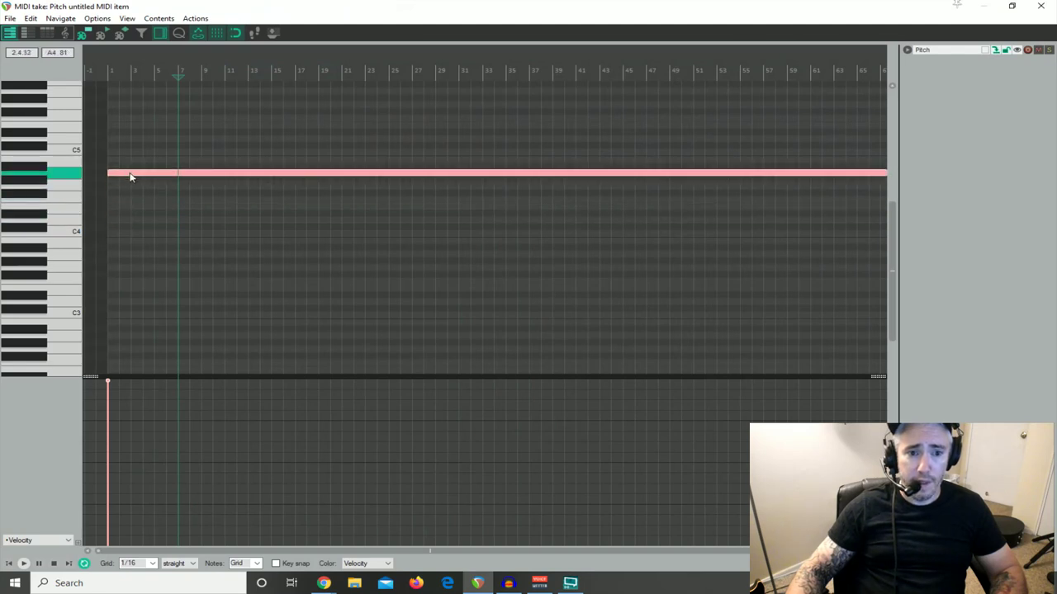
key(space)
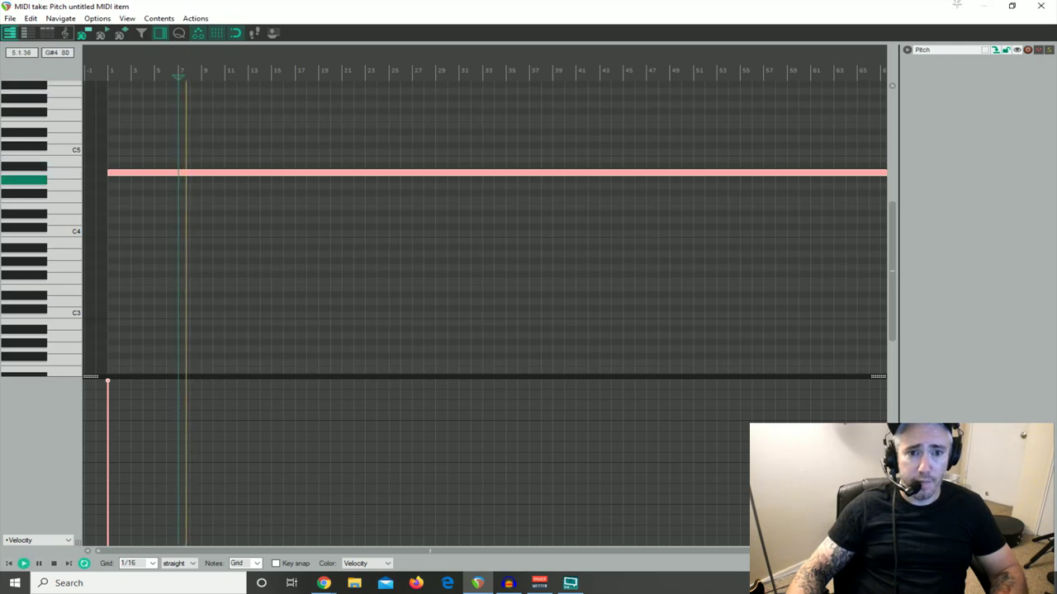
Step: Stop playback, lower the Pitch track's sustained note to D4 and close the MIDI editor
key(space)
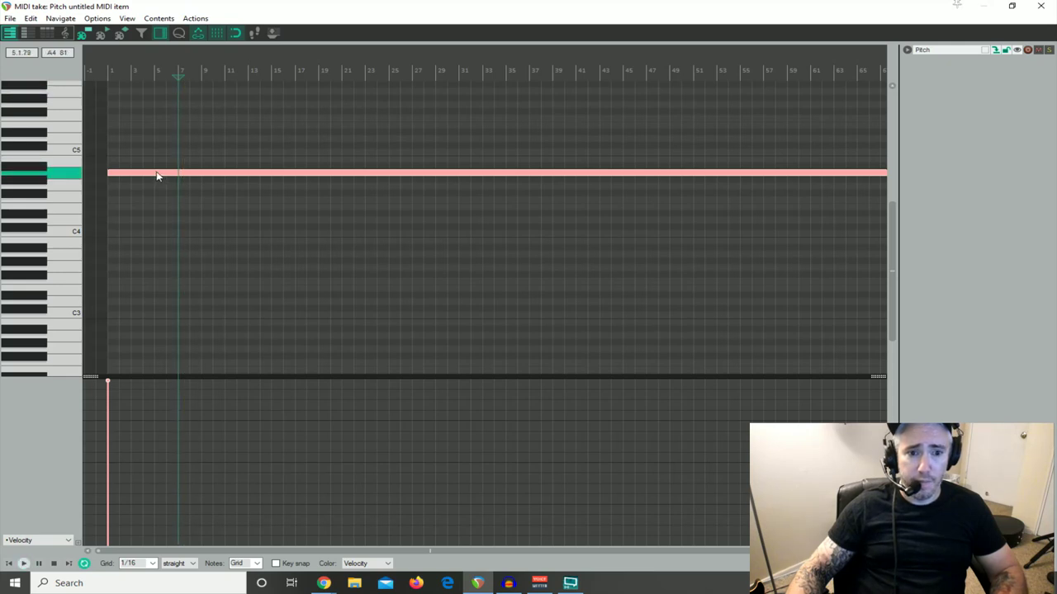
click(22, 564)
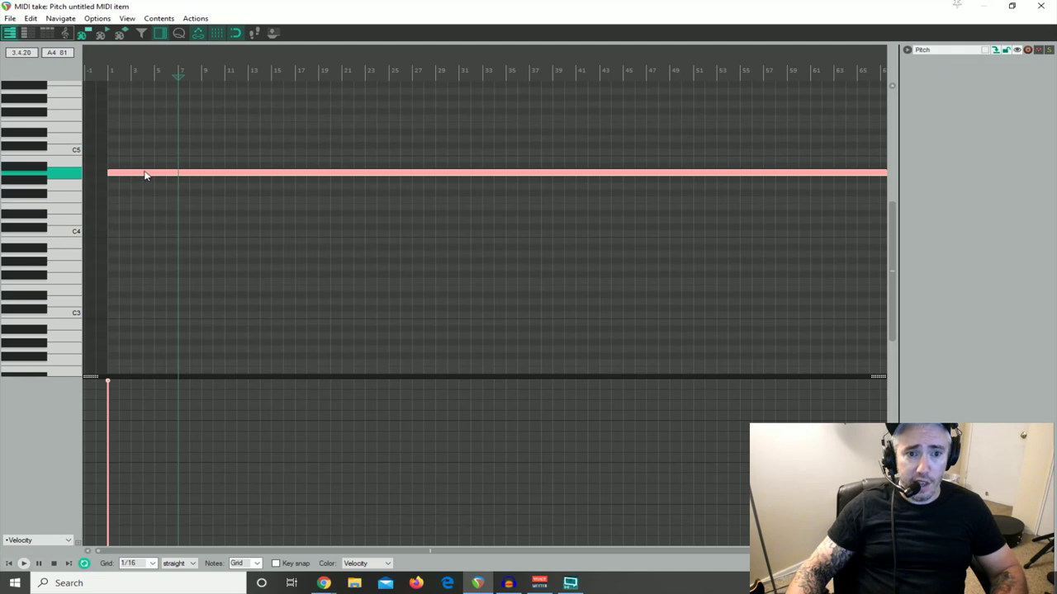
drag(153, 176, 163, 222)
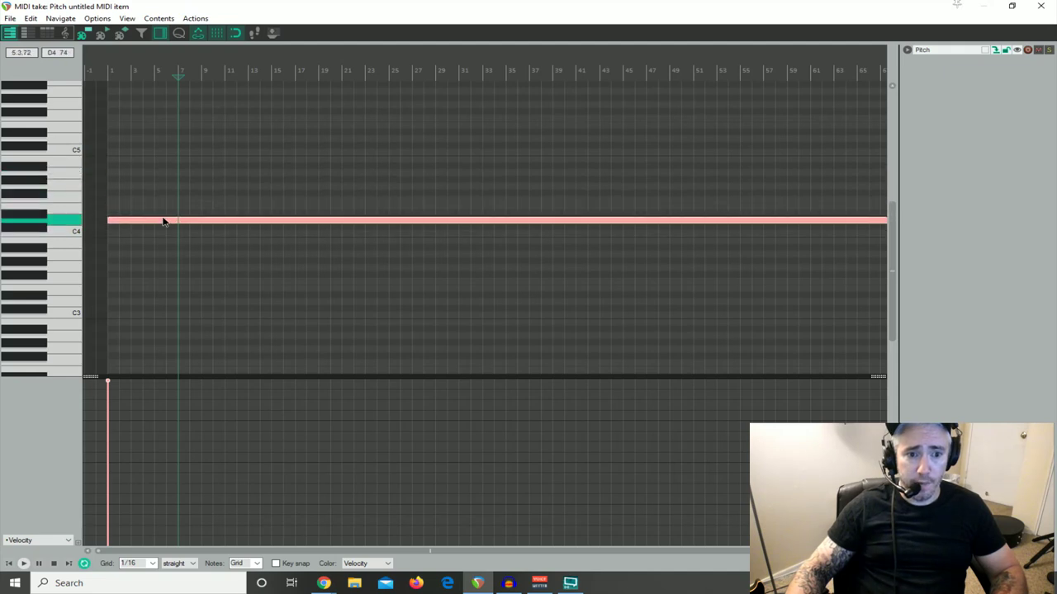
click(1040, 6)
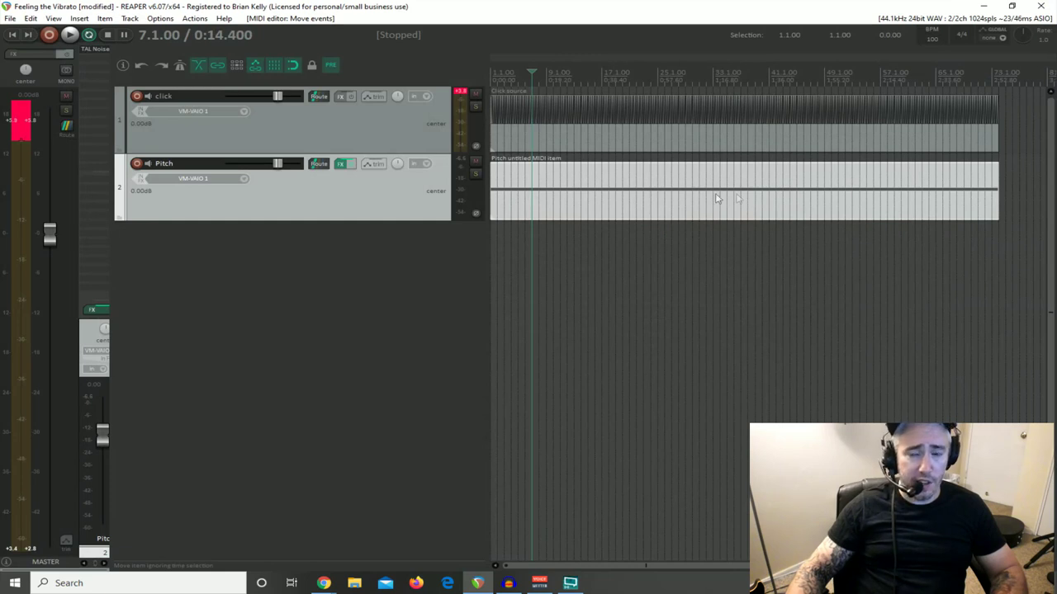
Step: Add a new track below the Pitch track and name it Drums
click(397, 231)
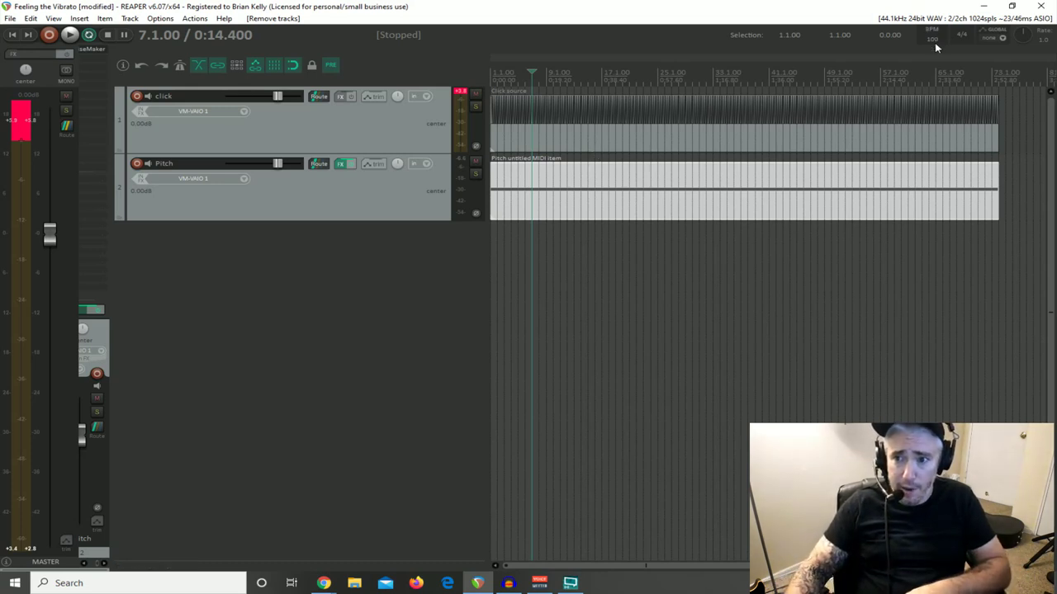
double_click(291, 241)
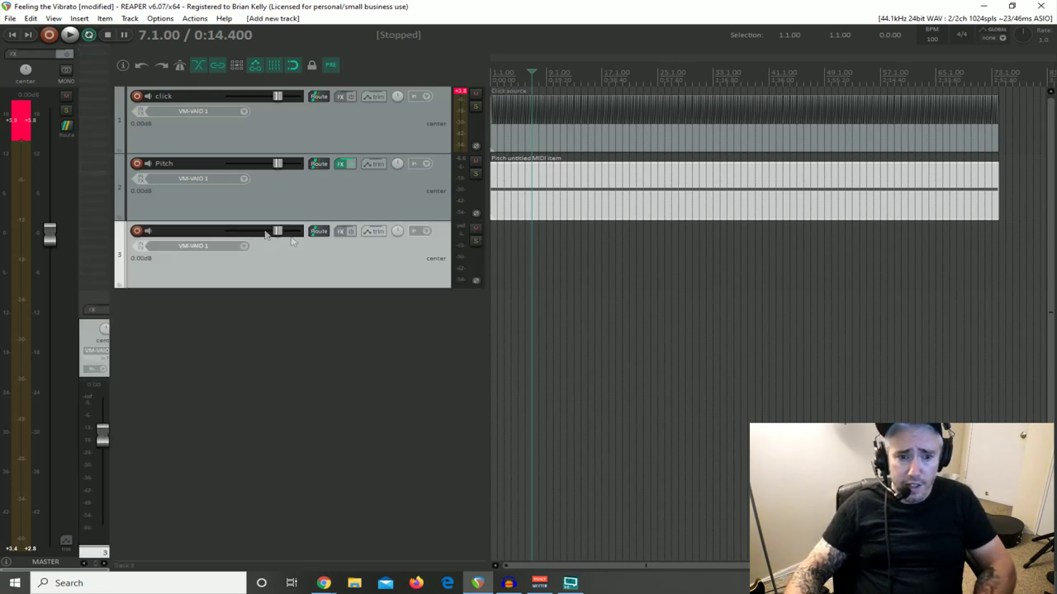
double_click(196, 231)
text(Drums)
key(Return)
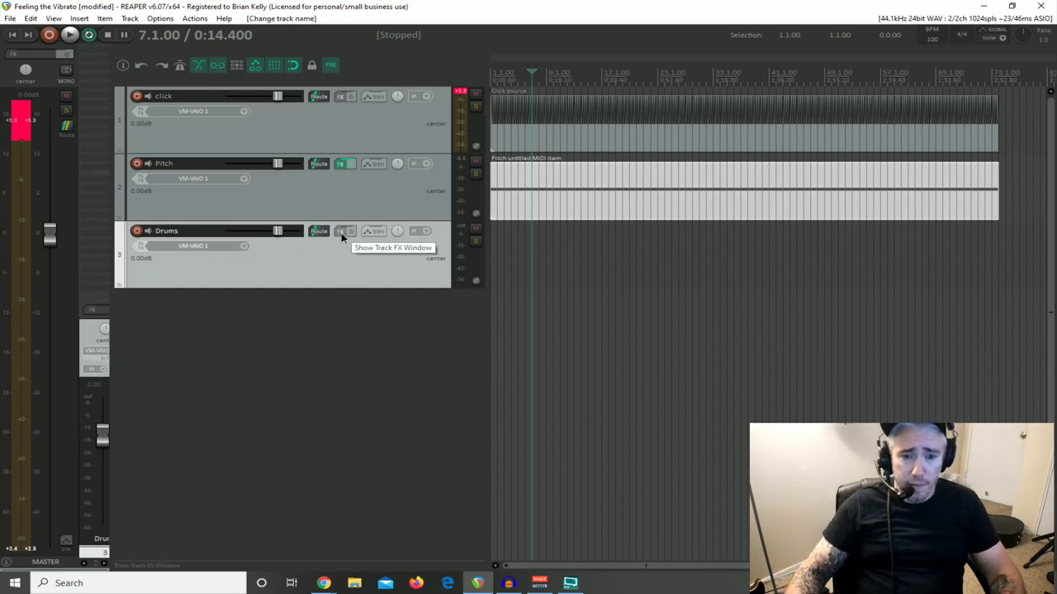
Step: Load the MT-PowerDrumKit instrument on the Drums track and shift its FX window so the plugin is accessible
click(341, 233)
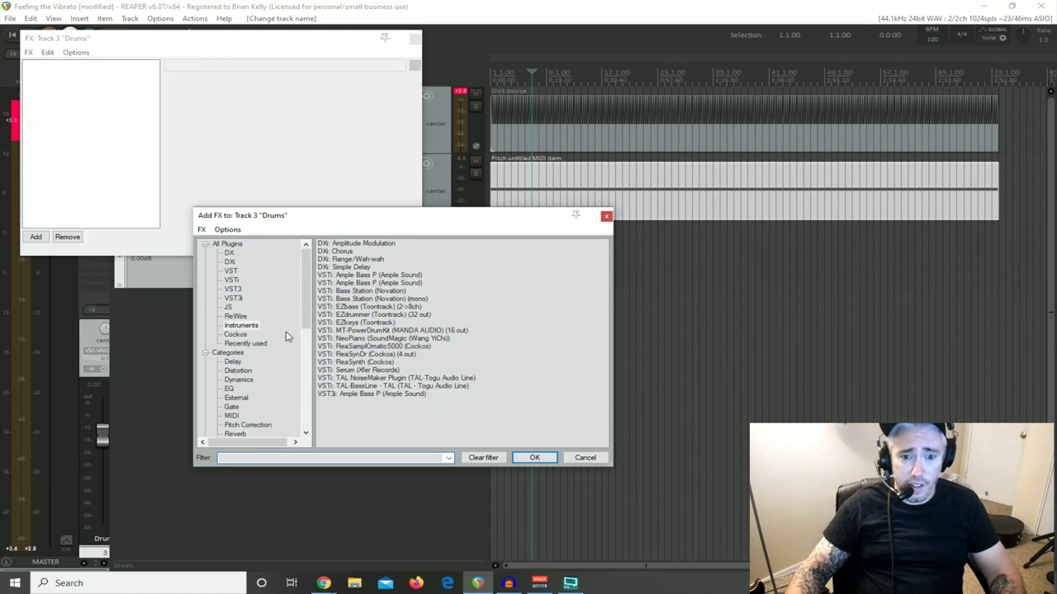
click(359, 331)
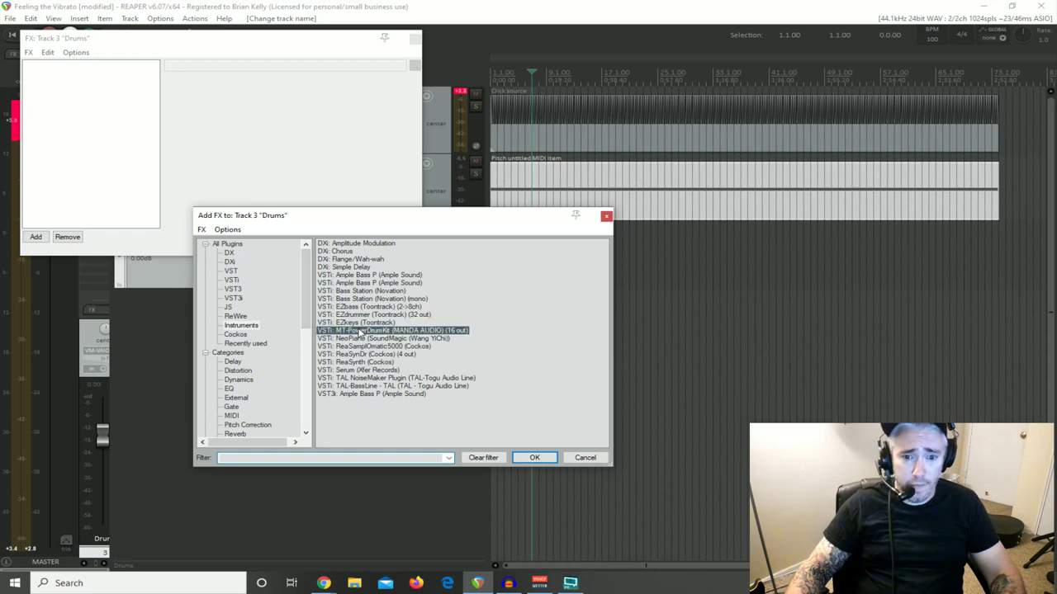
double_click(359, 331)
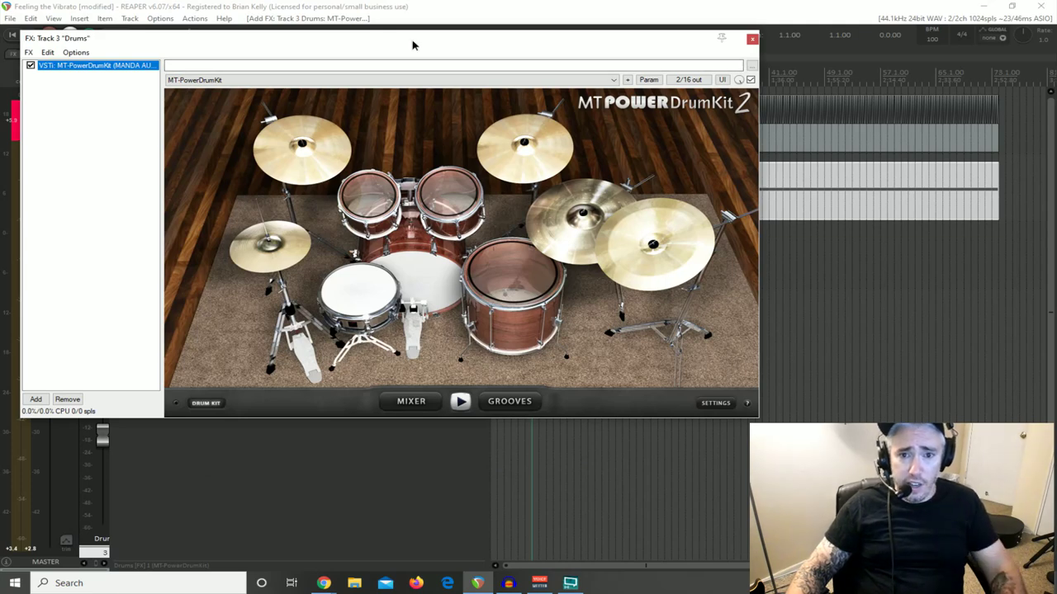
drag(413, 42, 410, 80)
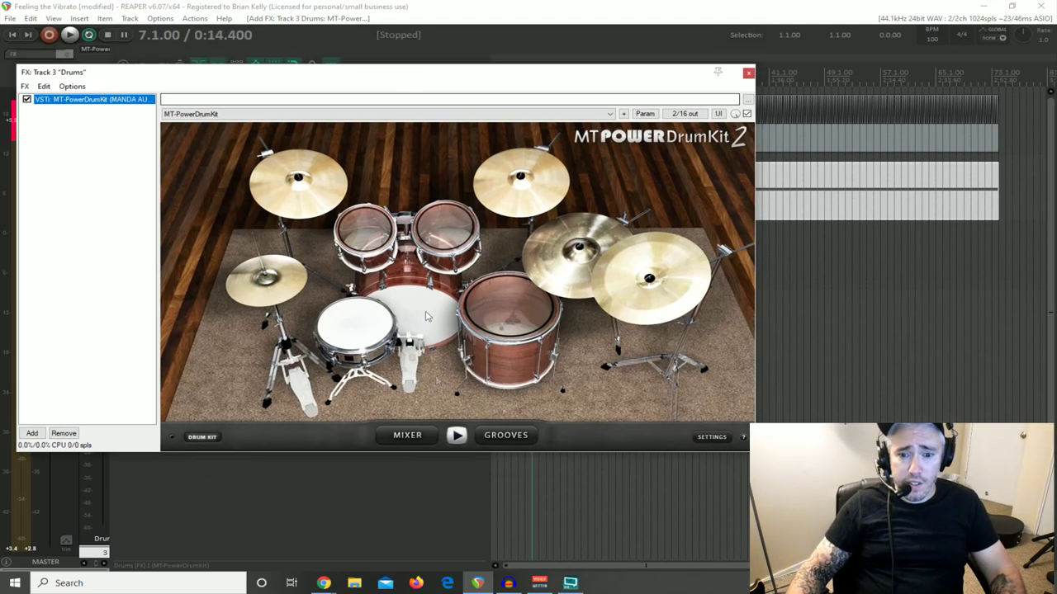
Step: In the drum kit's groove library, choose the 8th Closed Hi-Hat style, set the length to 4 Bars and select Groove 01
click(508, 439)
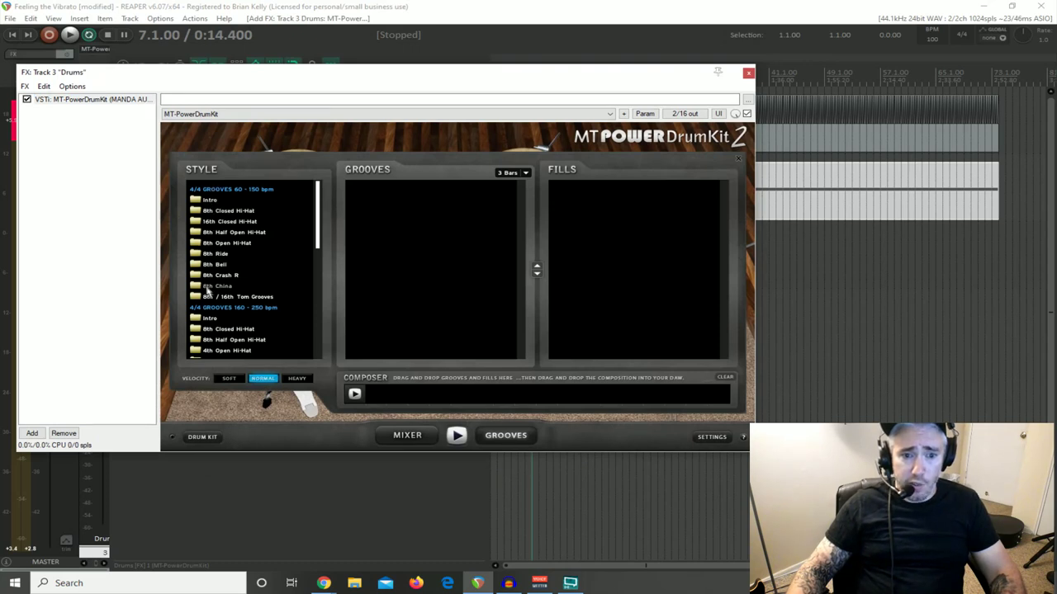
click(206, 212)
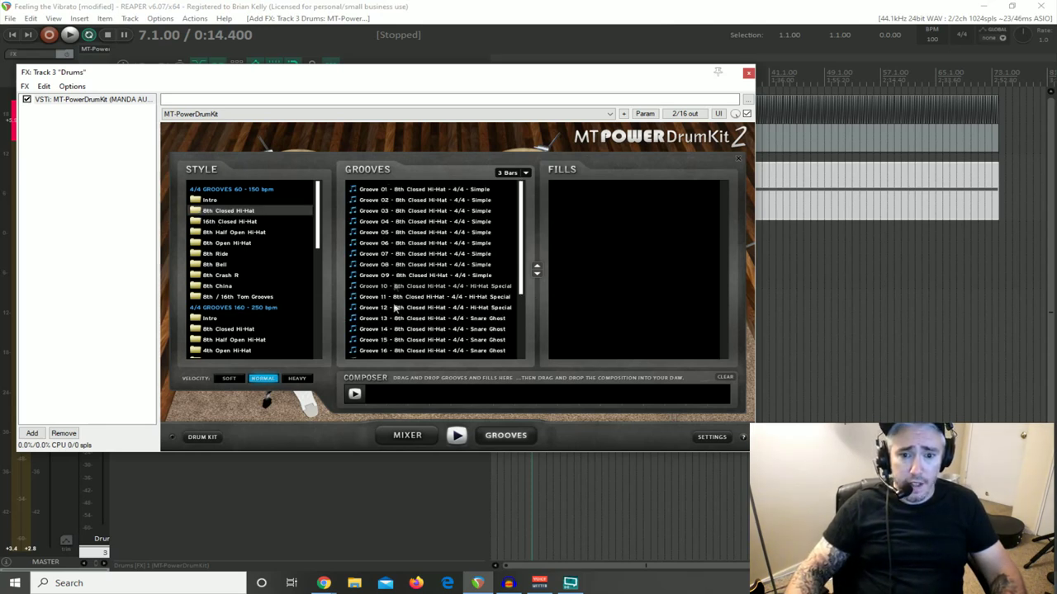
click(526, 174)
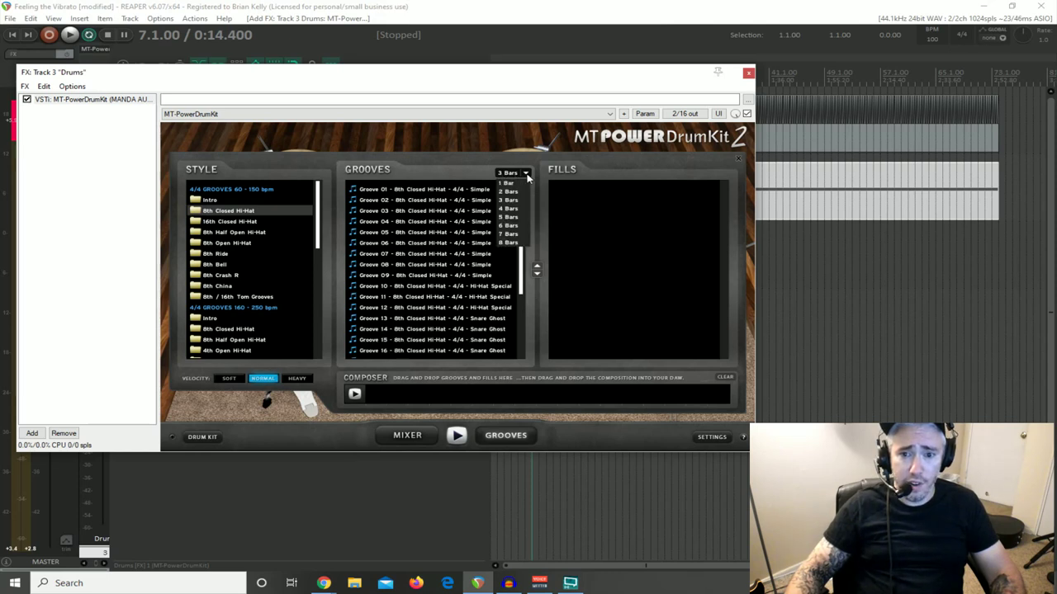
click(507, 208)
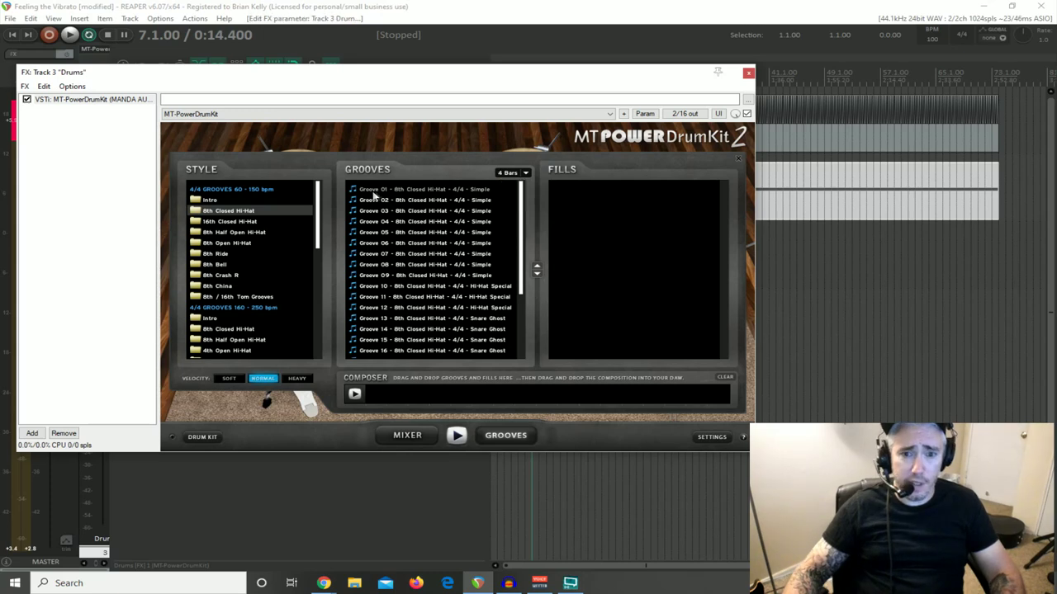
click(397, 190)
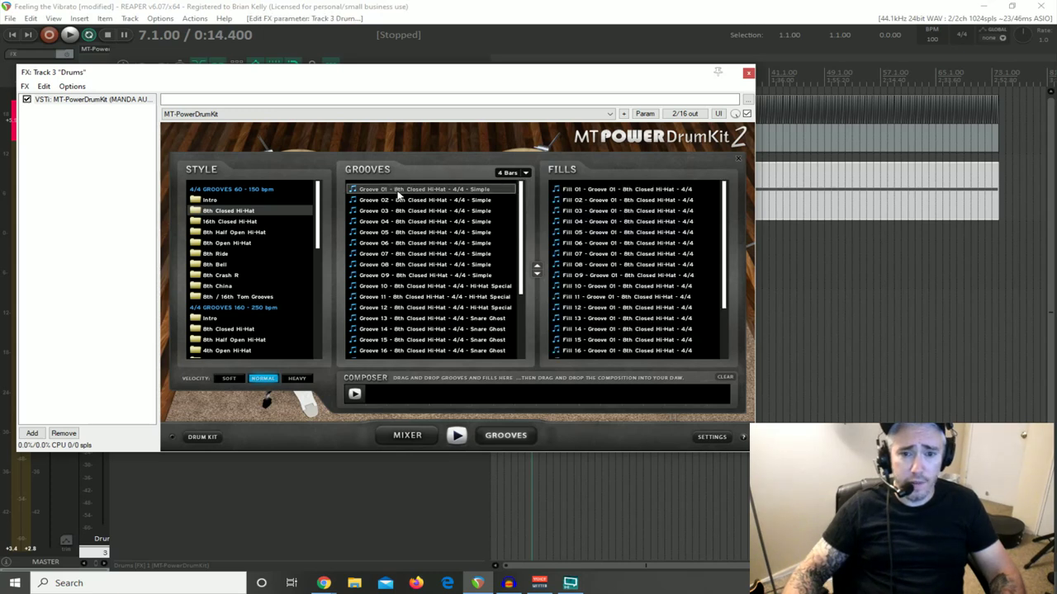
Step: Uncover the Drums track behind the plugin window and place Groove 01 on it, starting at bar 7
drag(441, 79, 437, 334)
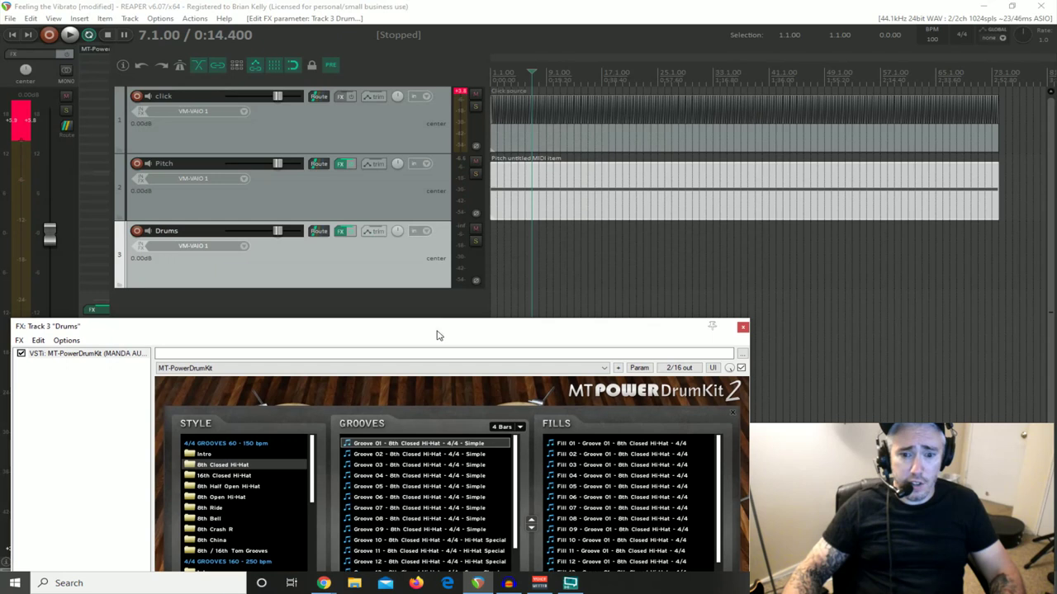
drag(382, 446, 544, 252)
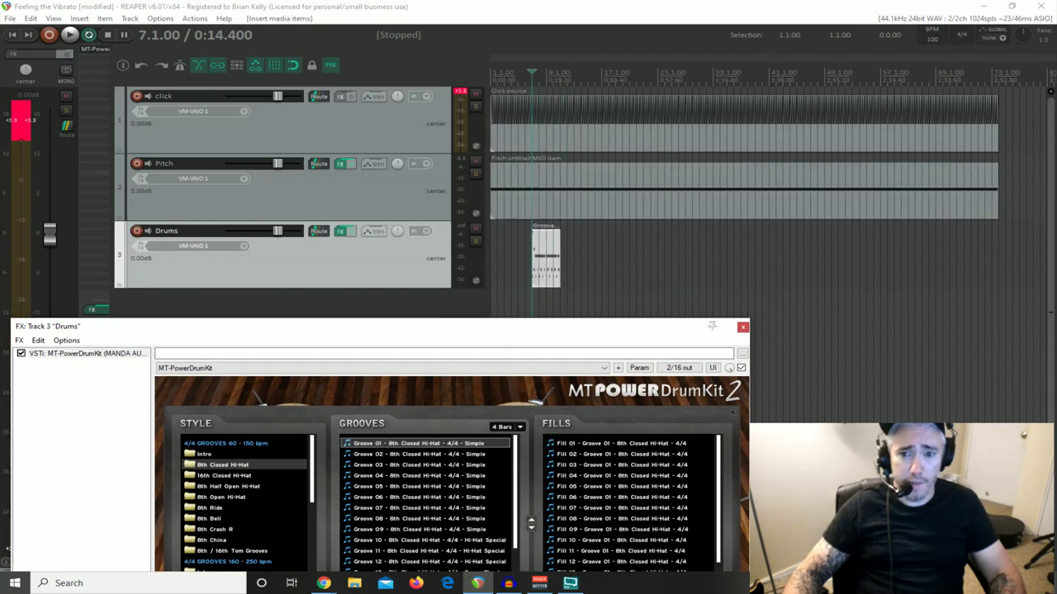
scroll(665, 283, up, 8)
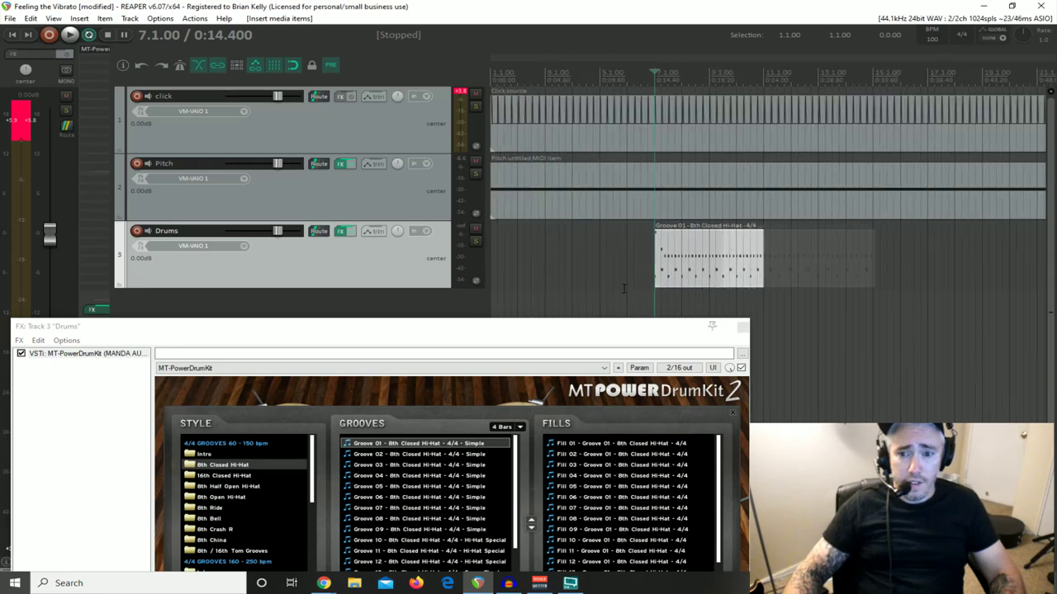
Step: Play the project from bar 7 to hear the groove, stop playback and close the Drums track's FX window
key(space)
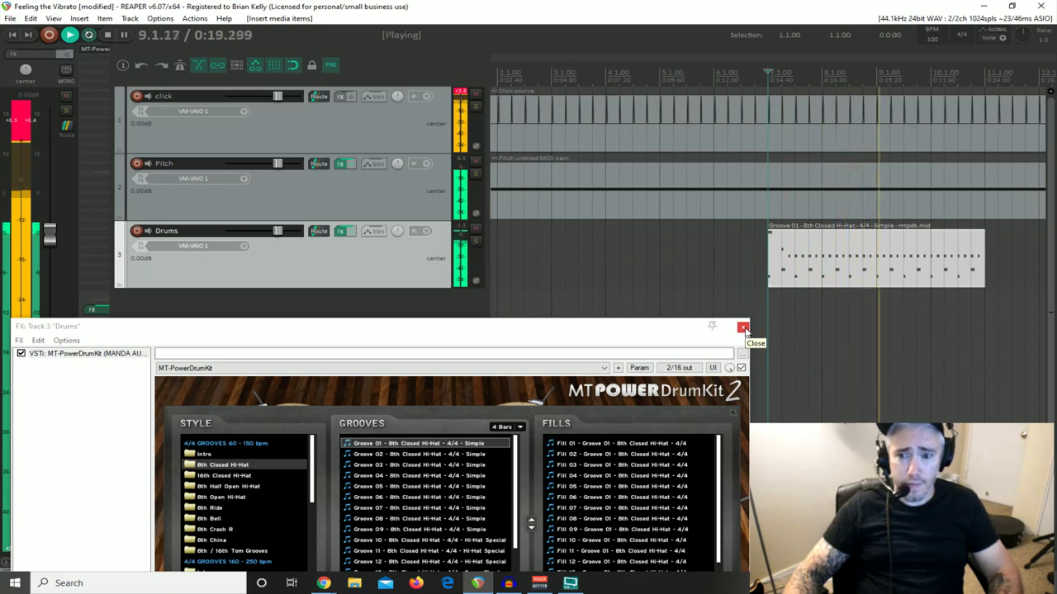
key(space)
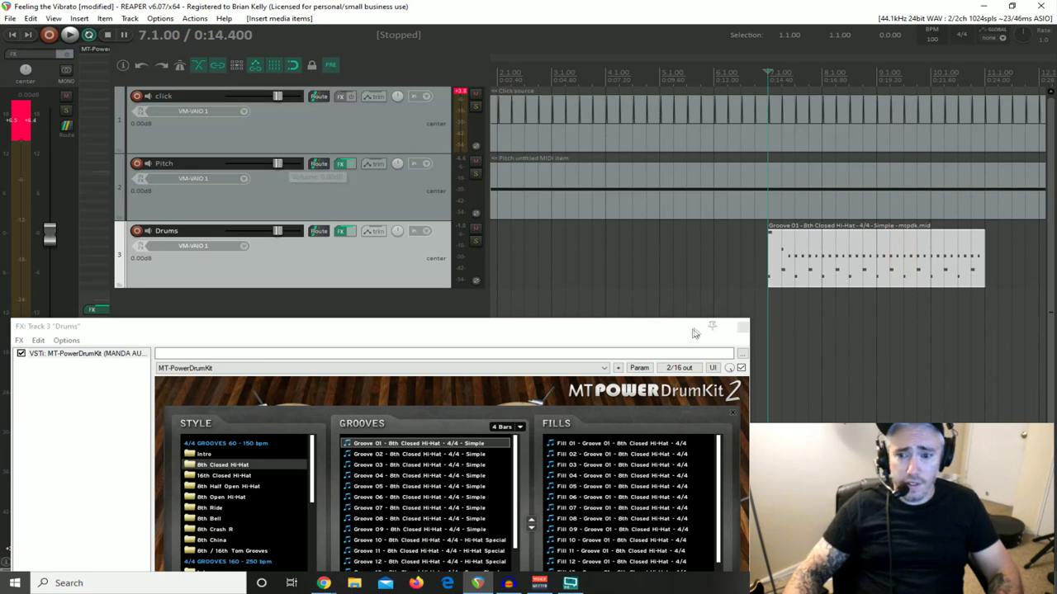
click(742, 329)
scroll(731, 299, down, 2)
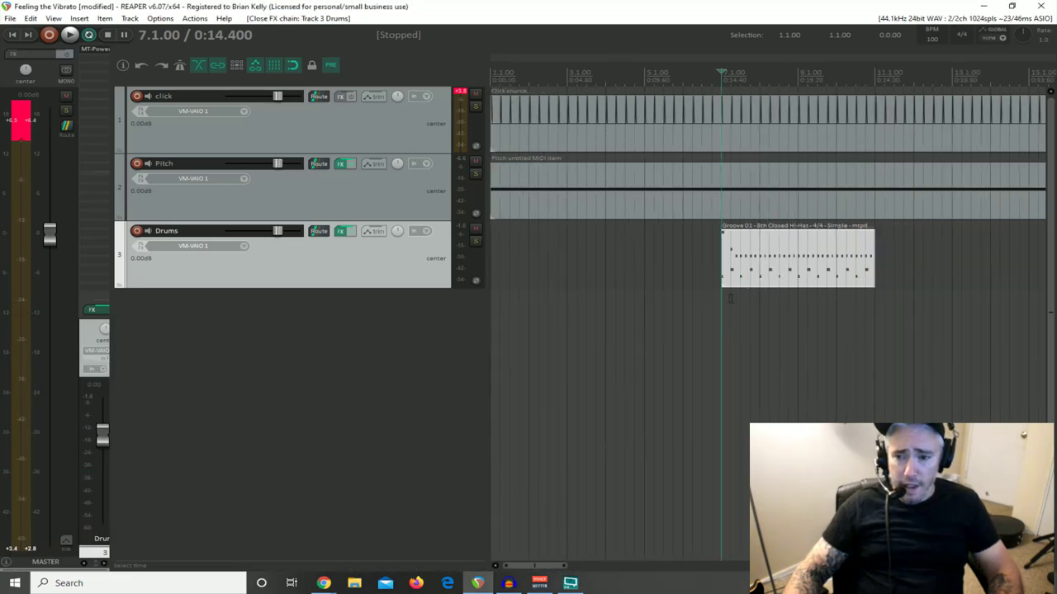
Step: Make a one-bar time selection from 9.1.00 to 10.1.00 over the groove and turn on repeat
click(799, 305)
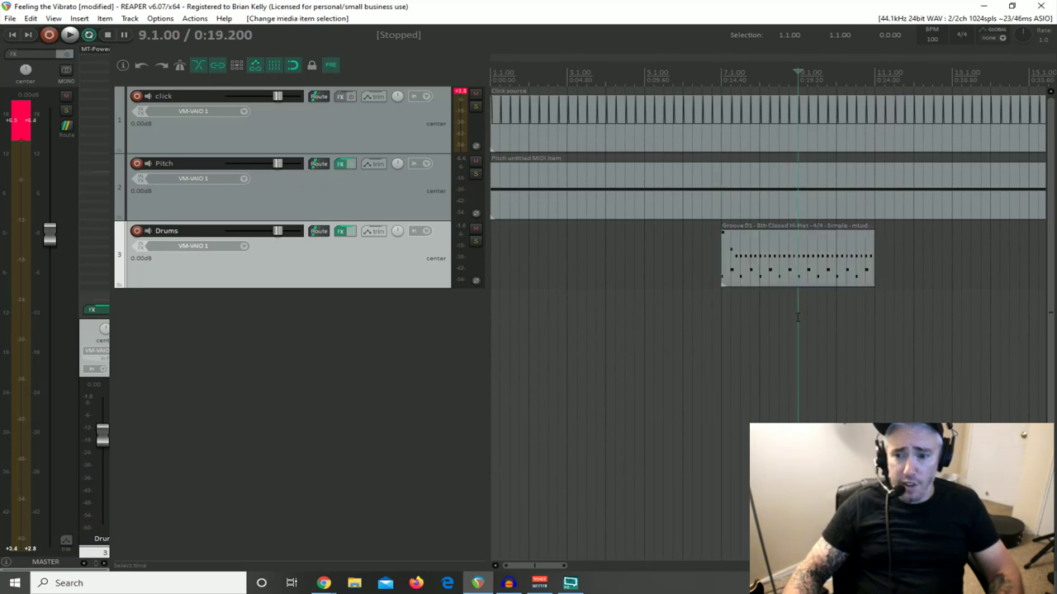
scroll(828, 328, up, 3)
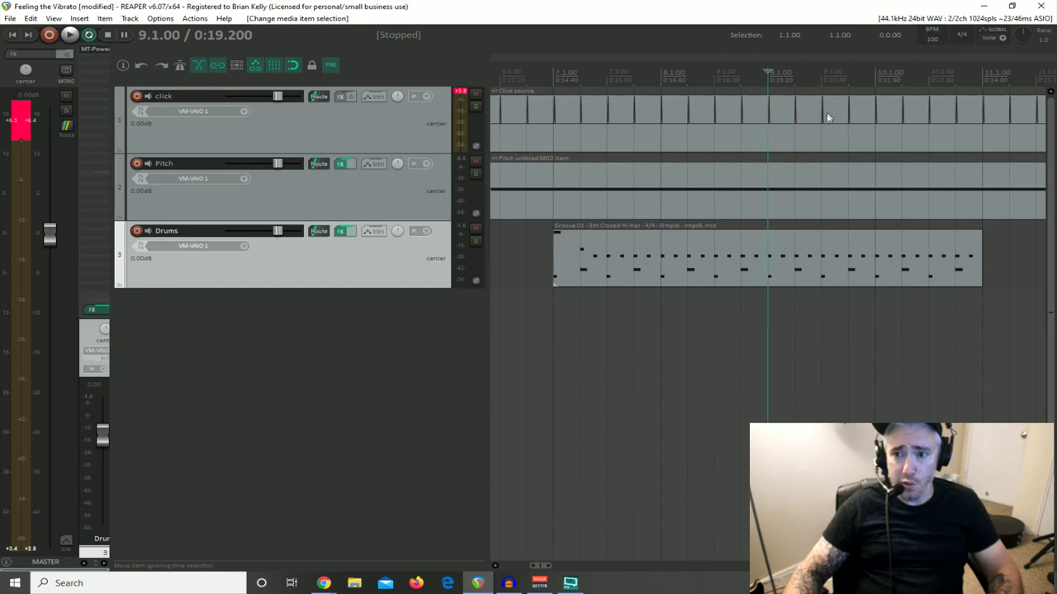
click(684, 333)
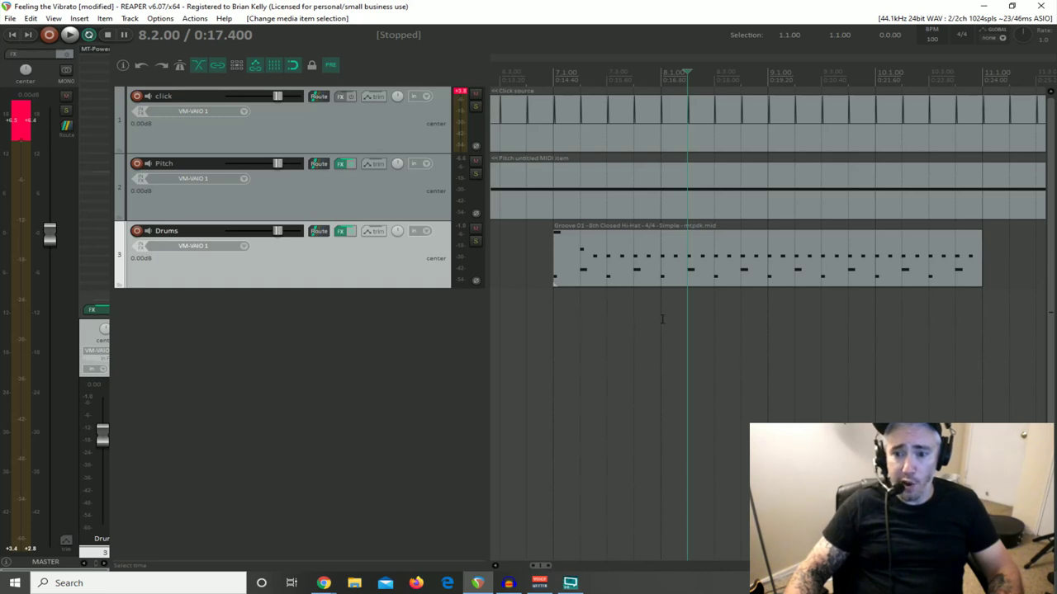
click(768, 316)
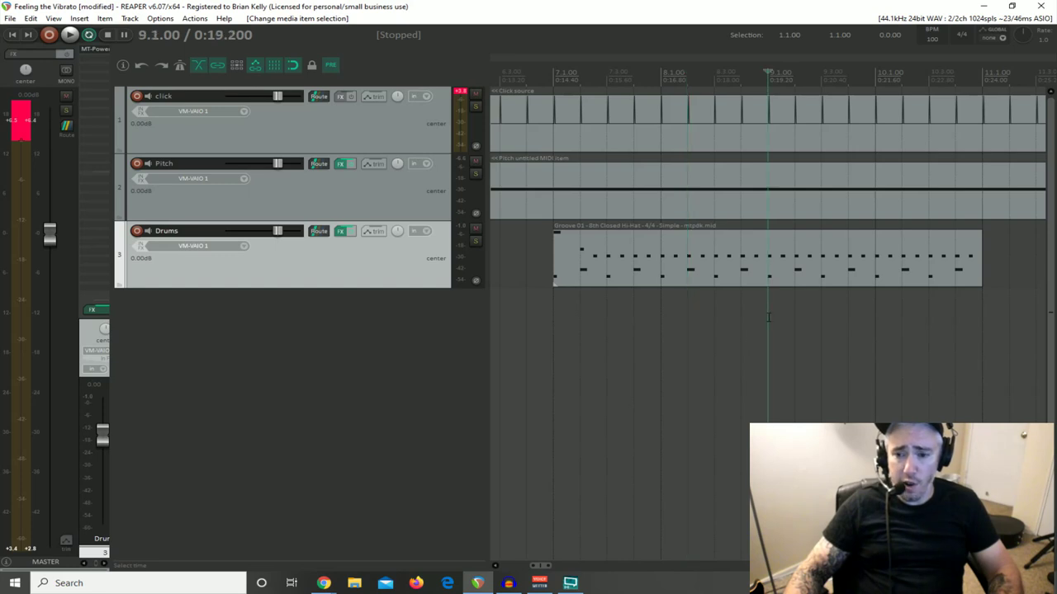
drag(768, 343, 875, 346)
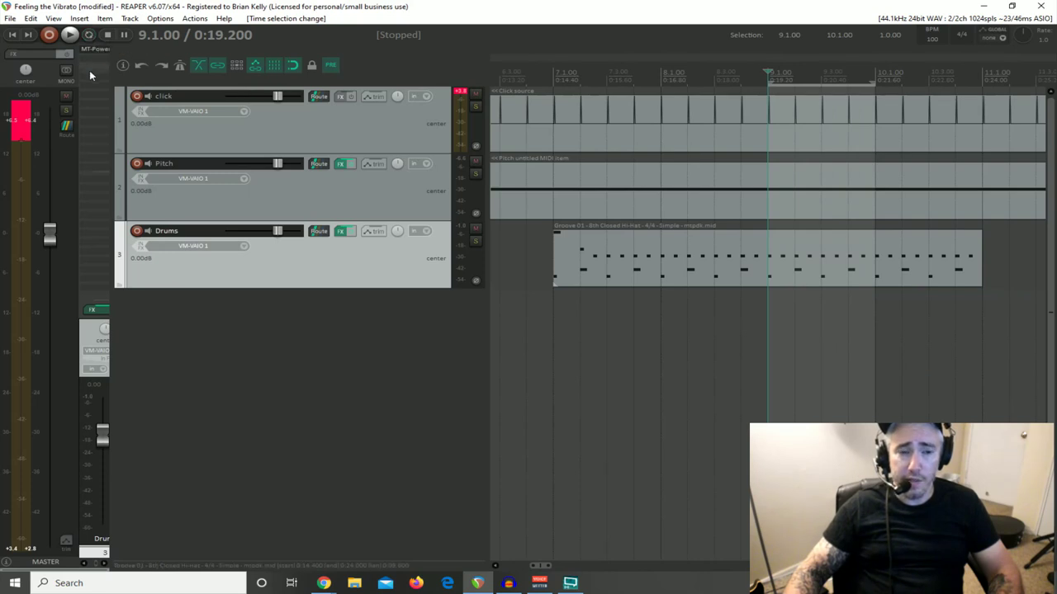
click(90, 35)
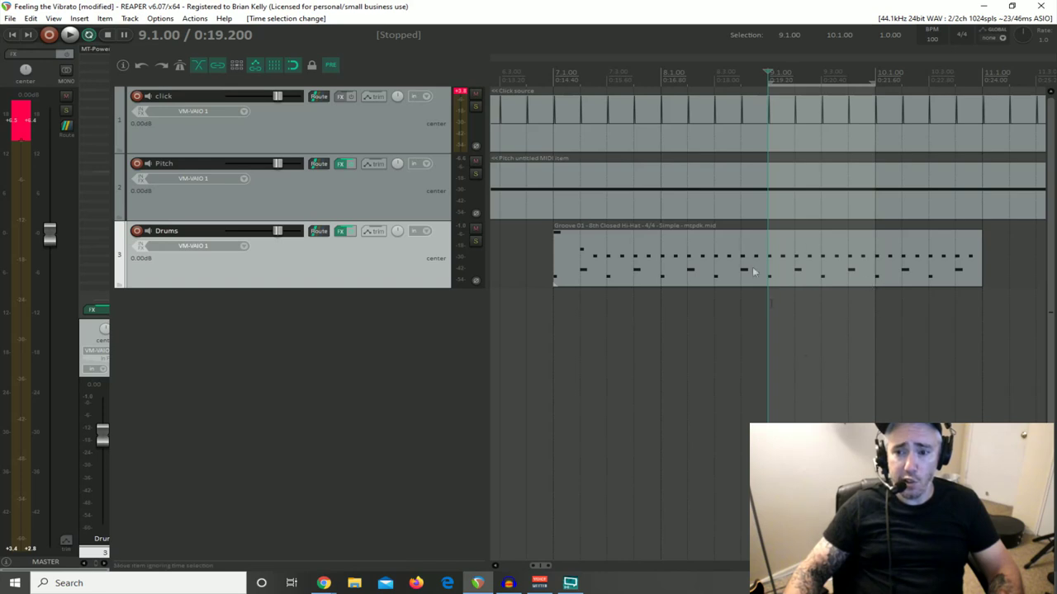
Step: Play the looped bar to hear click, pitch and drums together, stop playback and select the Pitch track
key(space)
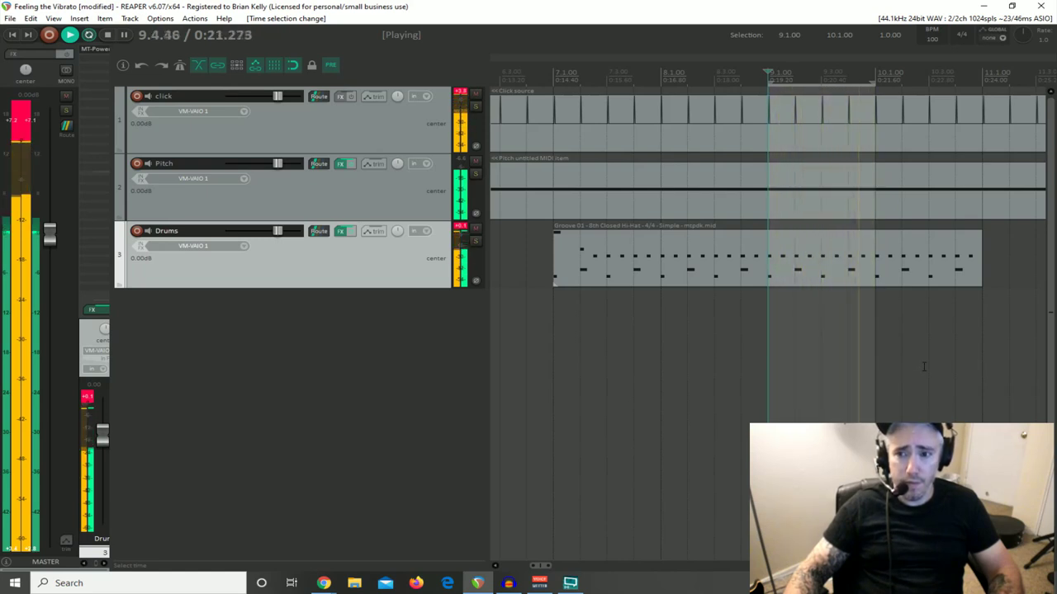
key(space)
key(Up)
scroll(705, 286, down, 2)
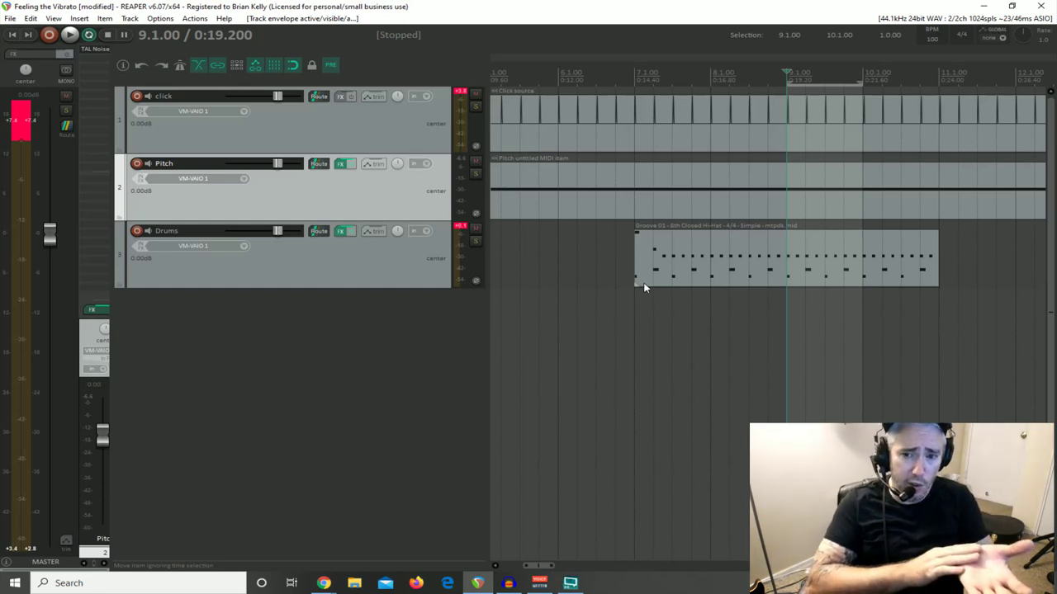
Step: Open the drum groove in the MIDI editor and examine its C1 and D1 note rows against the beats
double_click(738, 266)
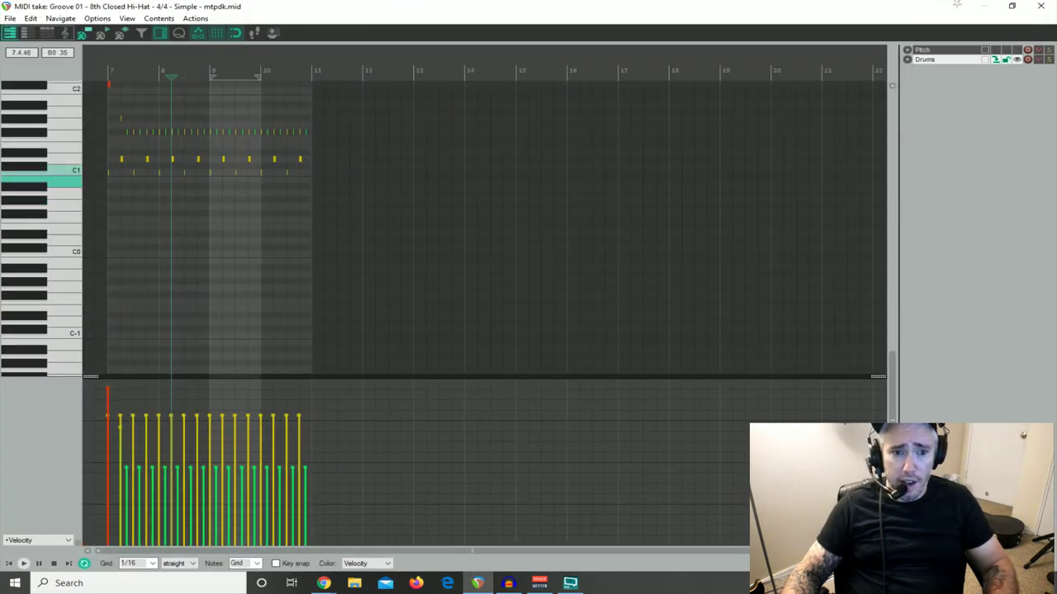
click(69, 175)
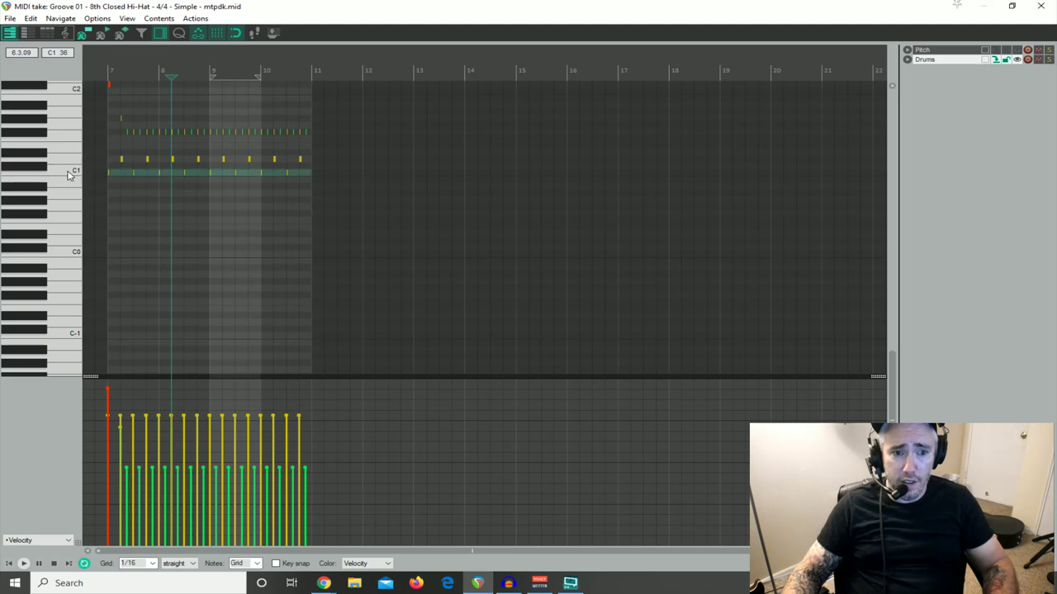
click(73, 162)
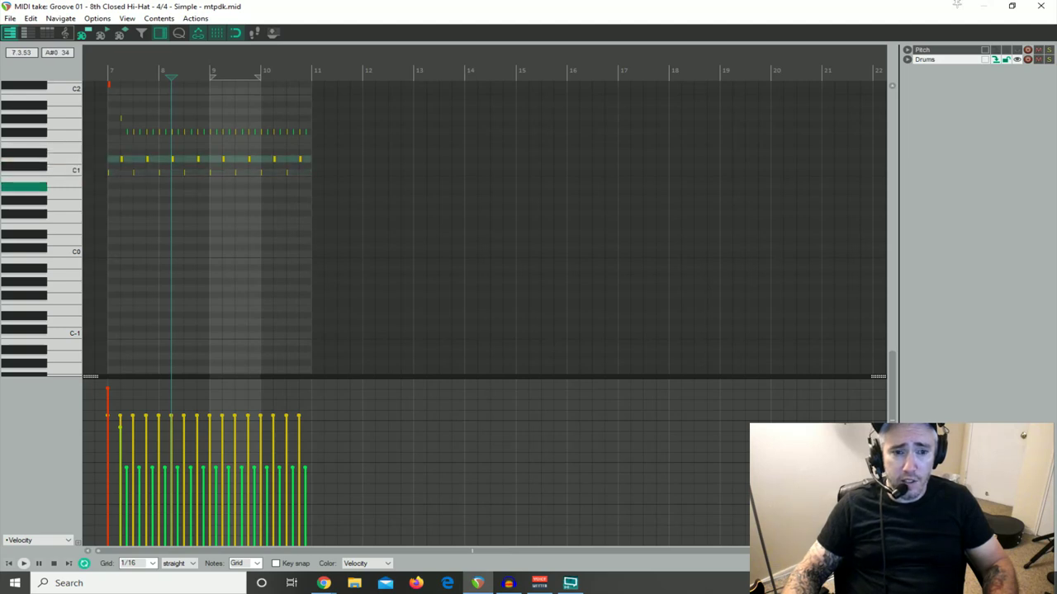
scroll(58, 192, up, 3)
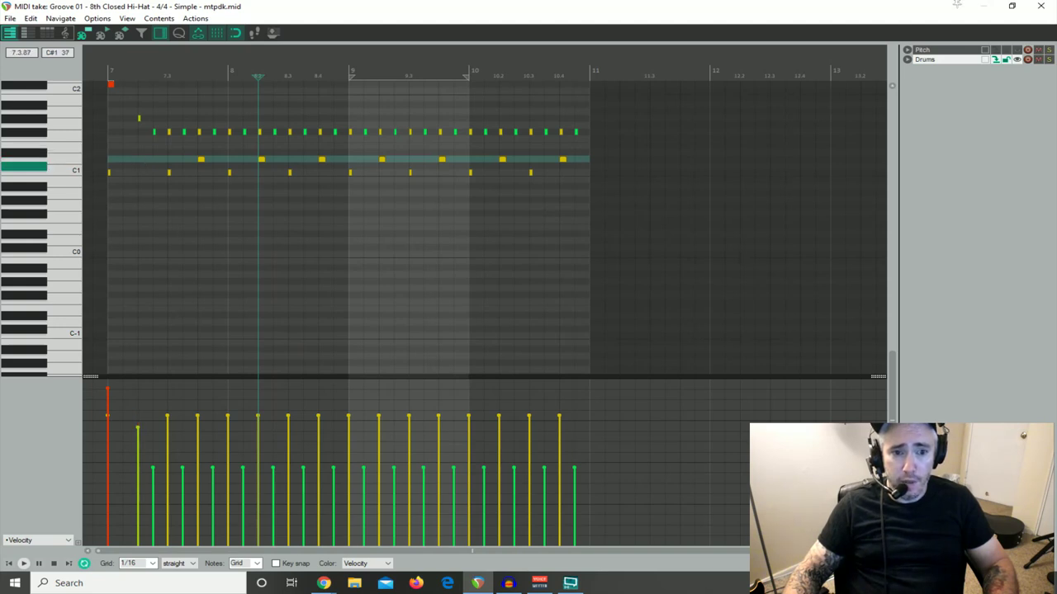
click(170, 178)
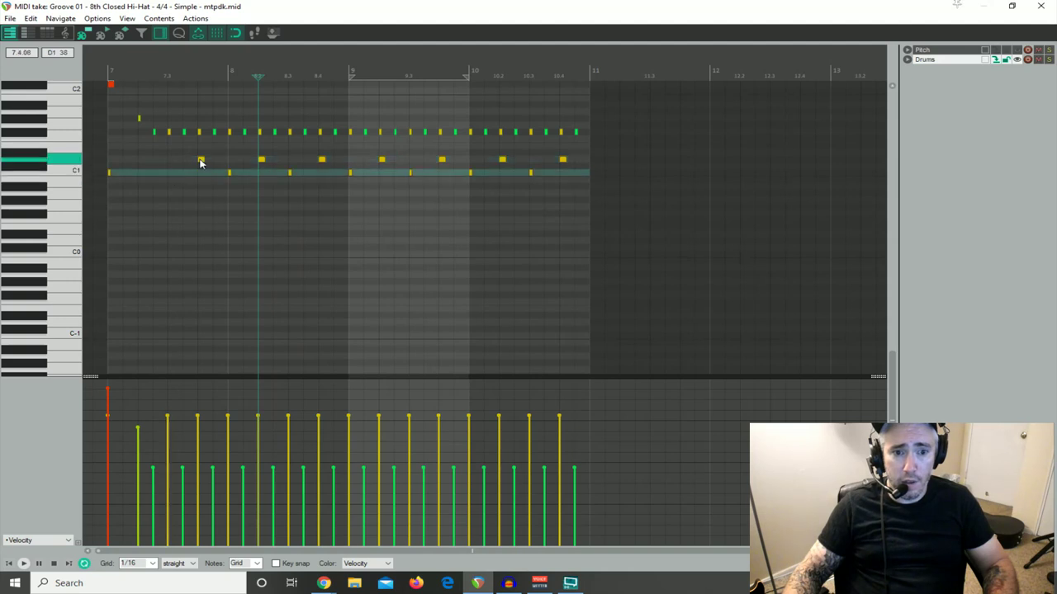
Step: Move bar 7's D1 note to beat 3, play the groove from bar 7 to hear it and stop playback
drag(204, 163, 174, 162)
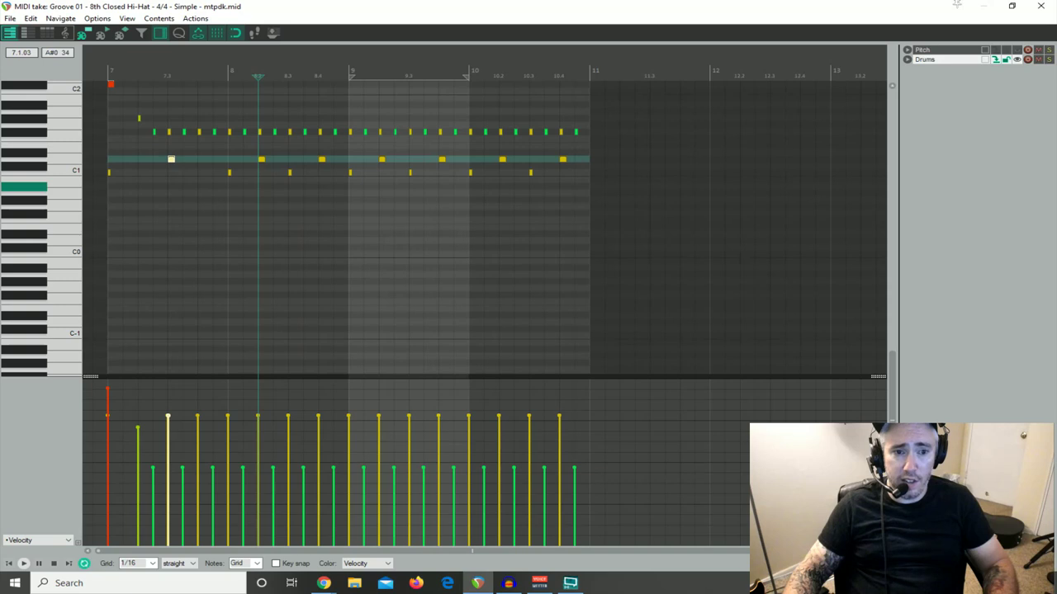
click(138, 186)
key(space)
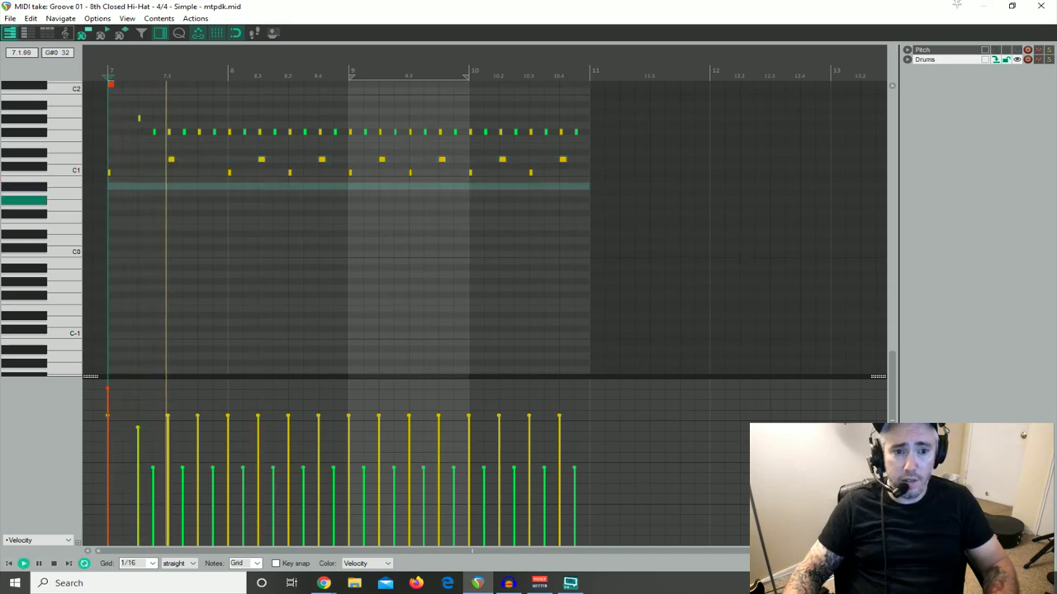
key(space)
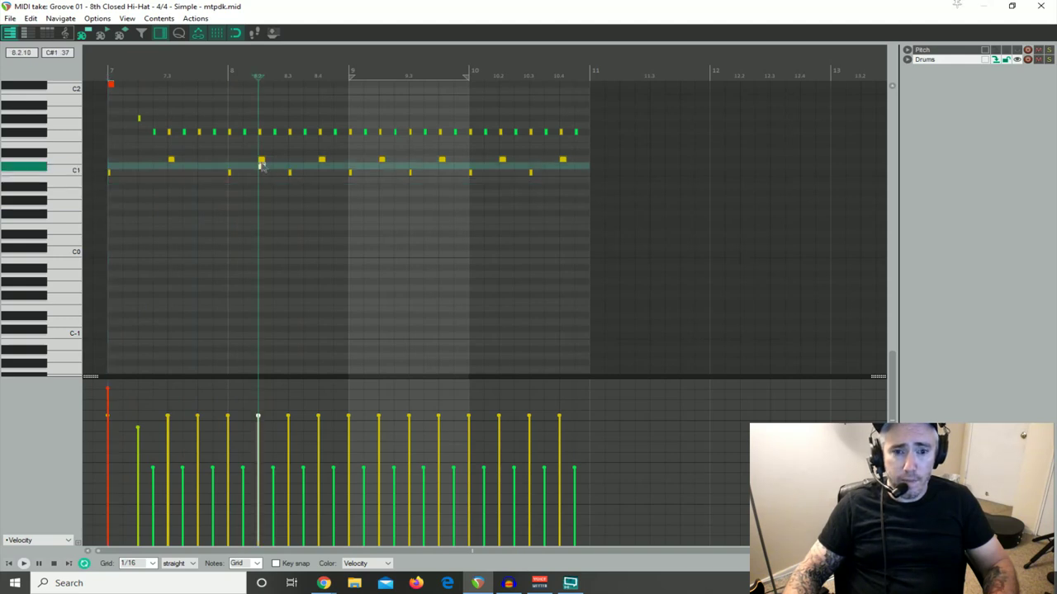
Step: Rework bars 8 to 10 so each has a single C1 note on beat 1 and a single D1 note on beat 3
drag(261, 160, 261, 166)
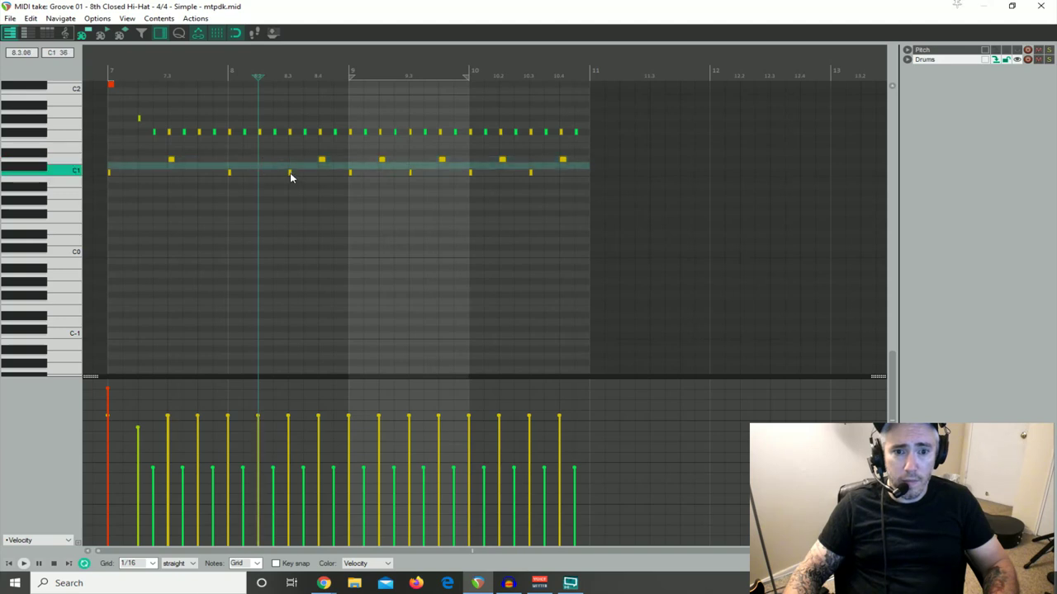
mouse_move(290, 173)
mouse_down()
mouse_move(321, 160)
mouse_move(290, 163)
mouse_up()
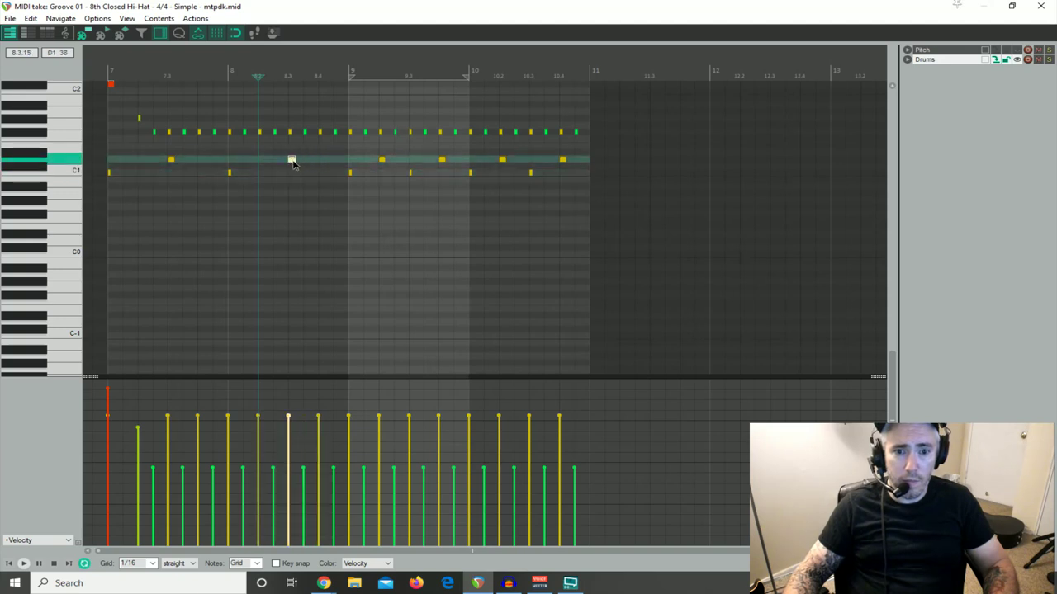
double_click(383, 160)
drag(441, 160, 412, 161)
double_click(411, 172)
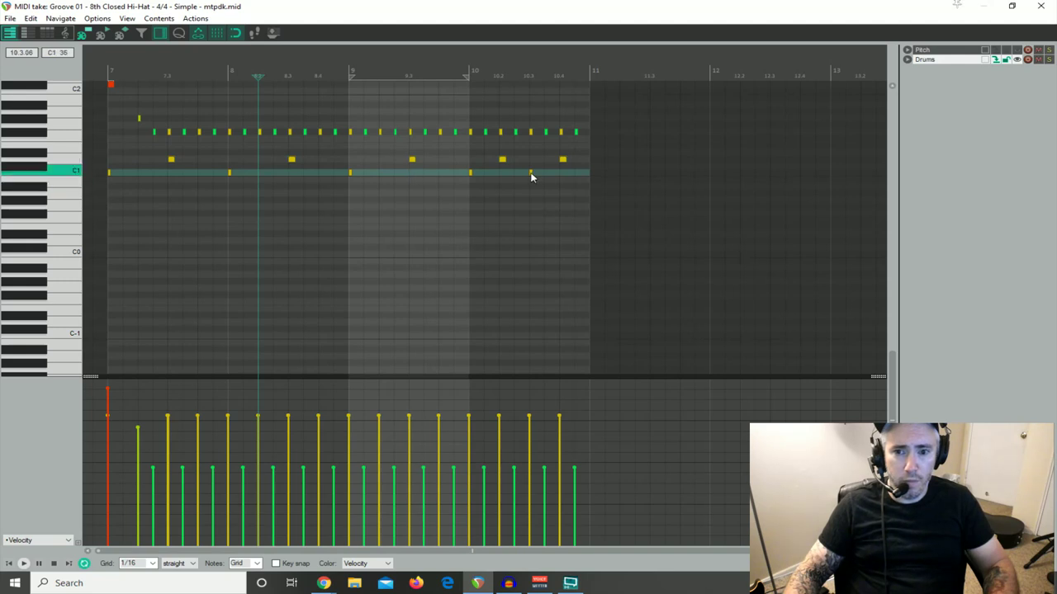
drag(502, 161, 535, 166)
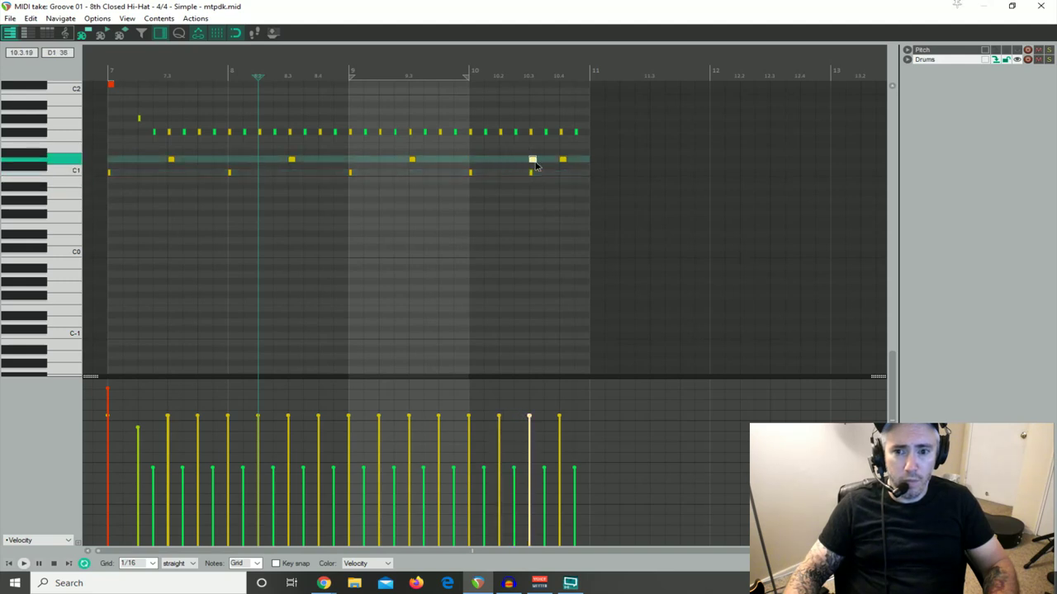
double_click(564, 162)
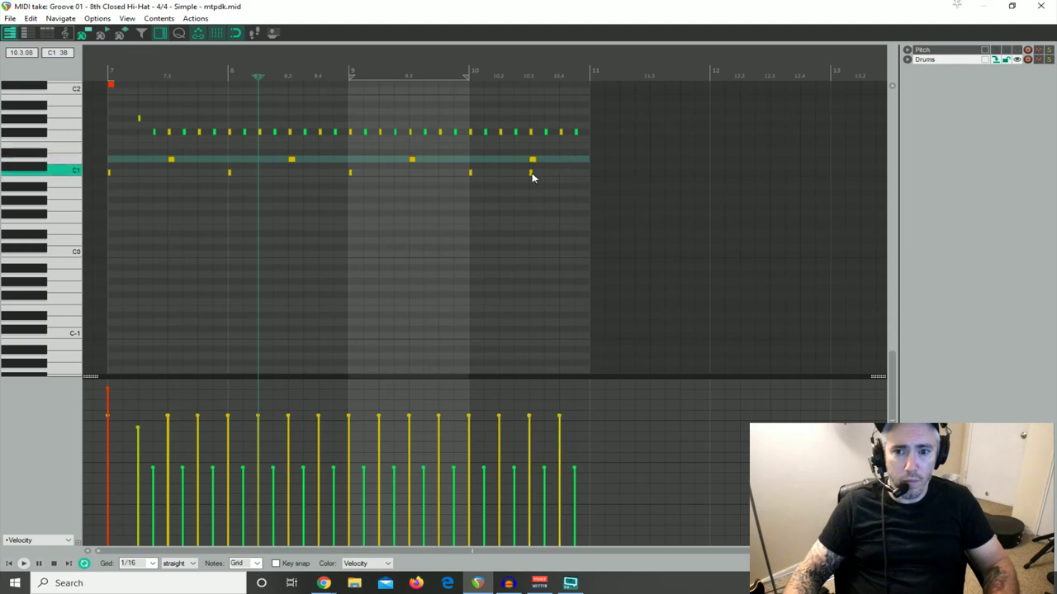
Step: Play the edited drum groove from bar 7, stop playback and close the MIDI editor
key(space)
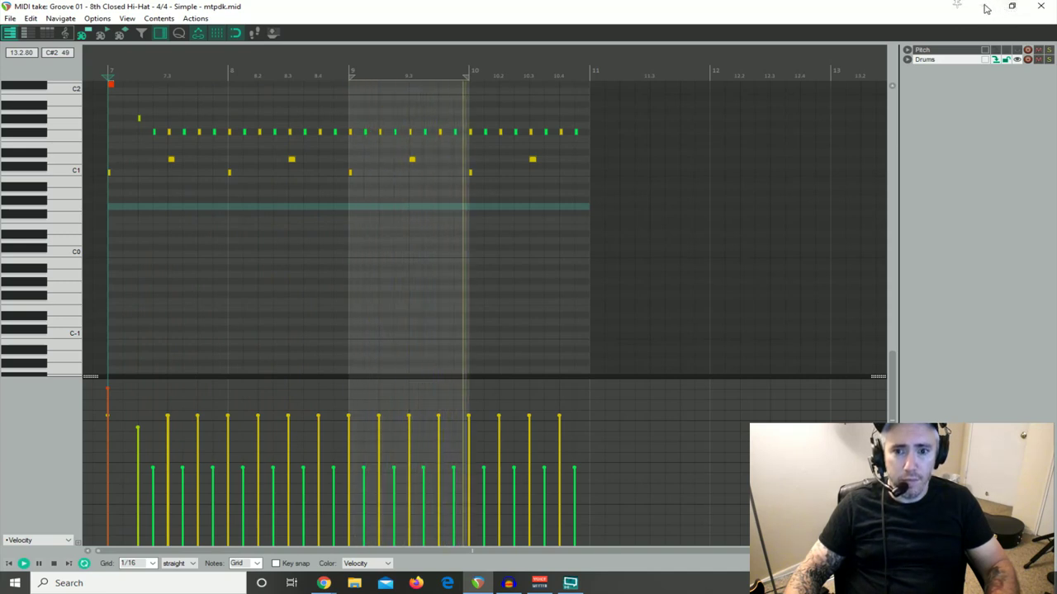
key(space)
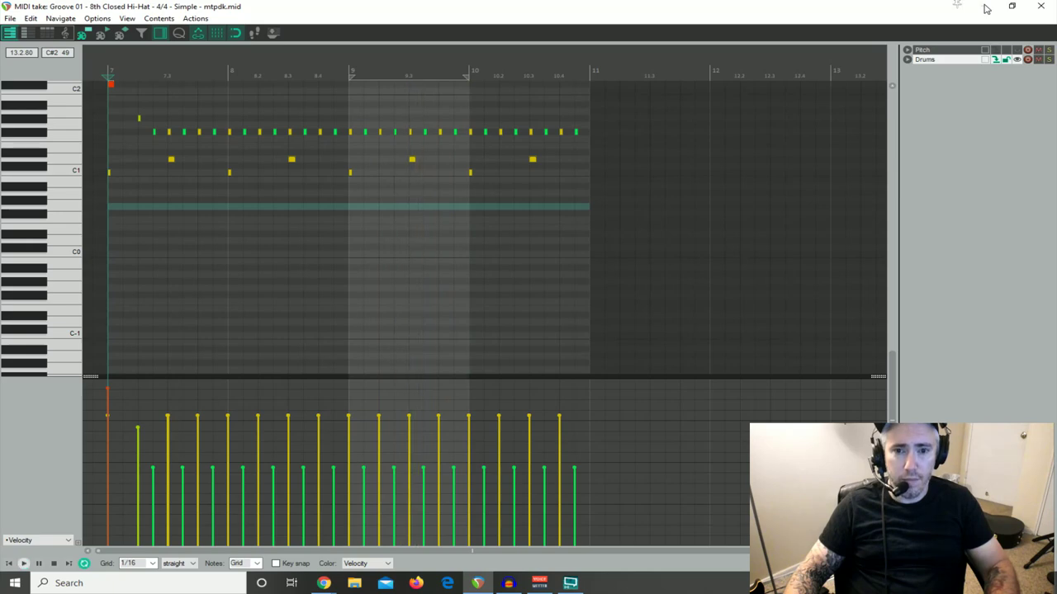
click(1042, 7)
Step: Place the edit cursor at 9.1.00 and open the Pitch track's TAL NoiseMaker, positioned clear of the looped bar
scroll(758, 347, down, 3)
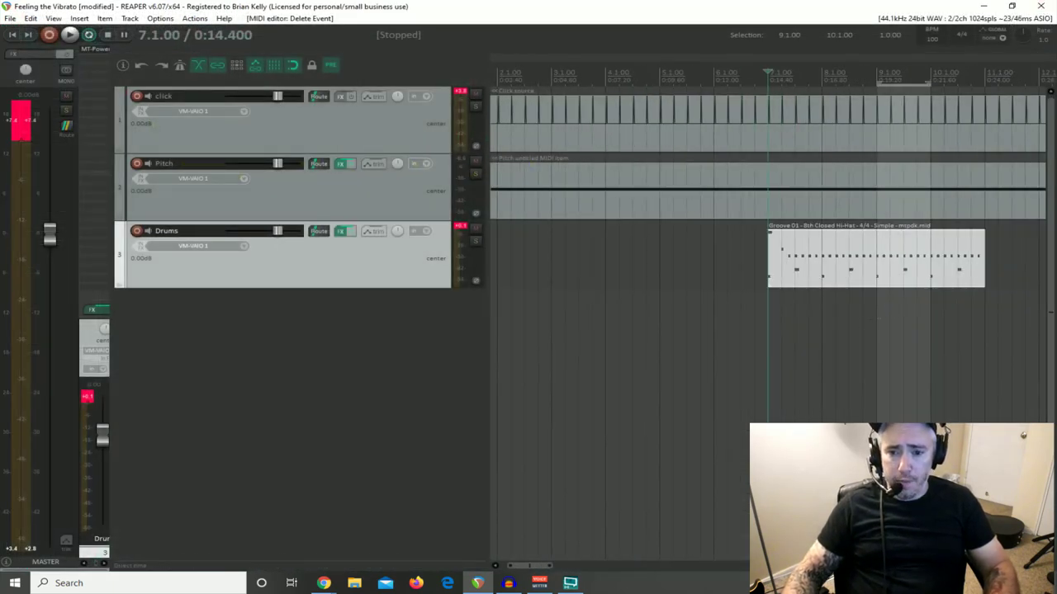
click(878, 313)
scroll(878, 314, up, 3)
scroll(718, 204, down, 1)
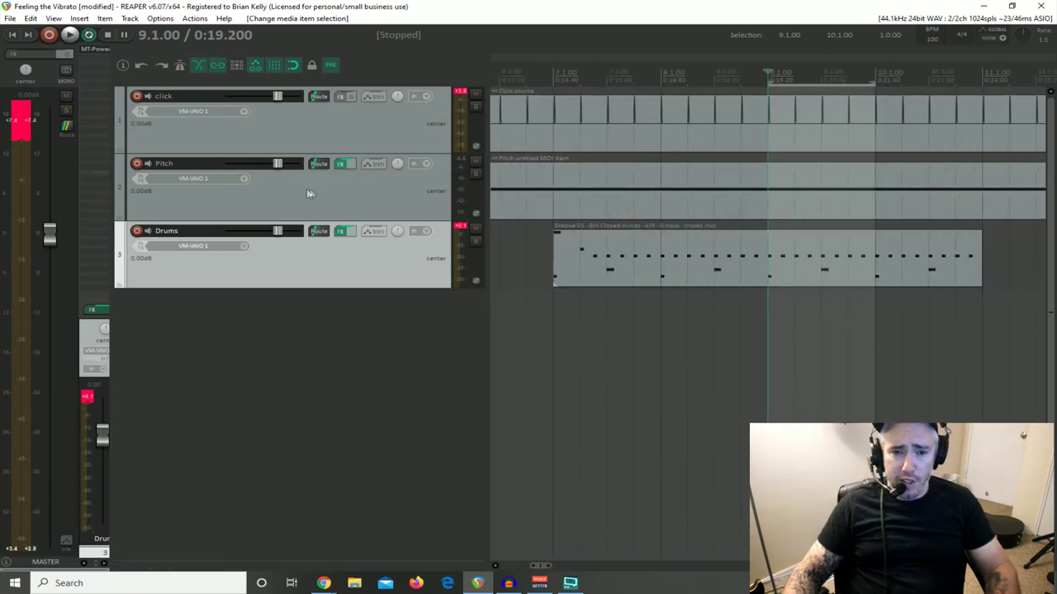
click(340, 166)
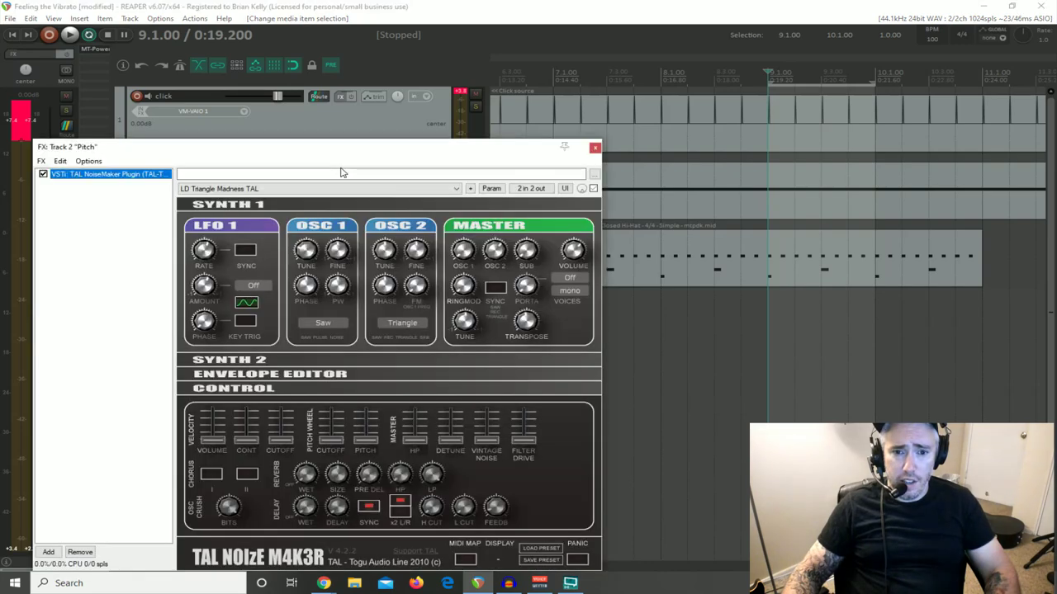
drag(352, 151, 328, 91)
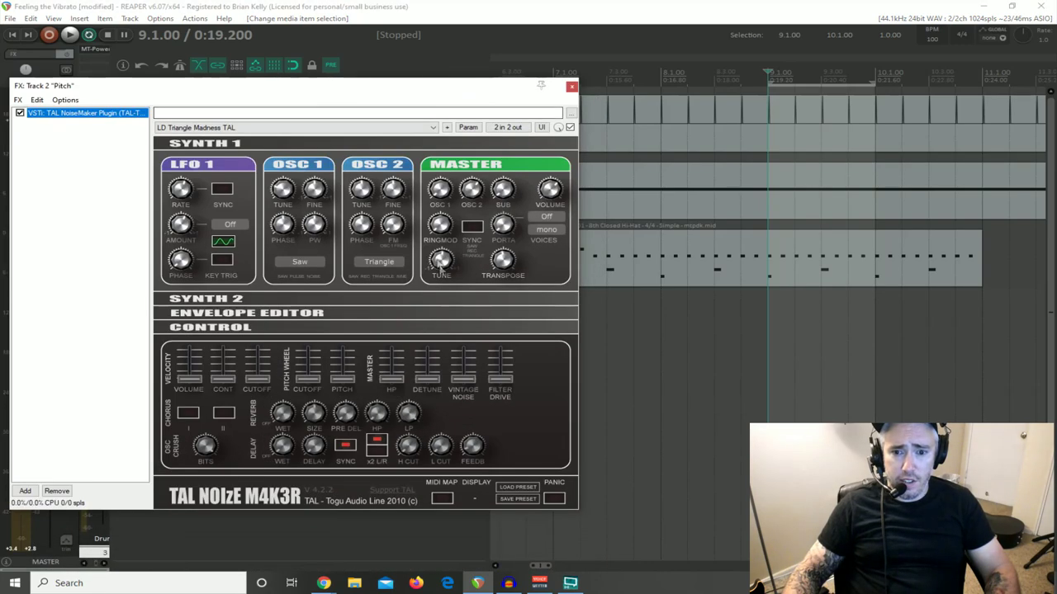
Step: Sweep the synth's master Tune knob up and down during loop playback, return it to 0.0320 and close the FX window
click(443, 259)
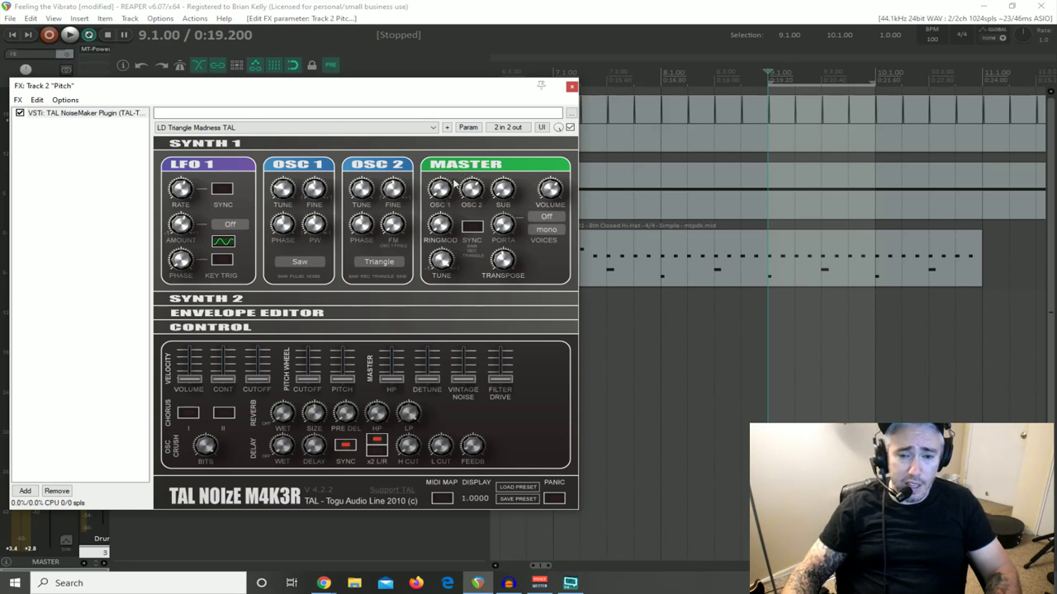
key(space)
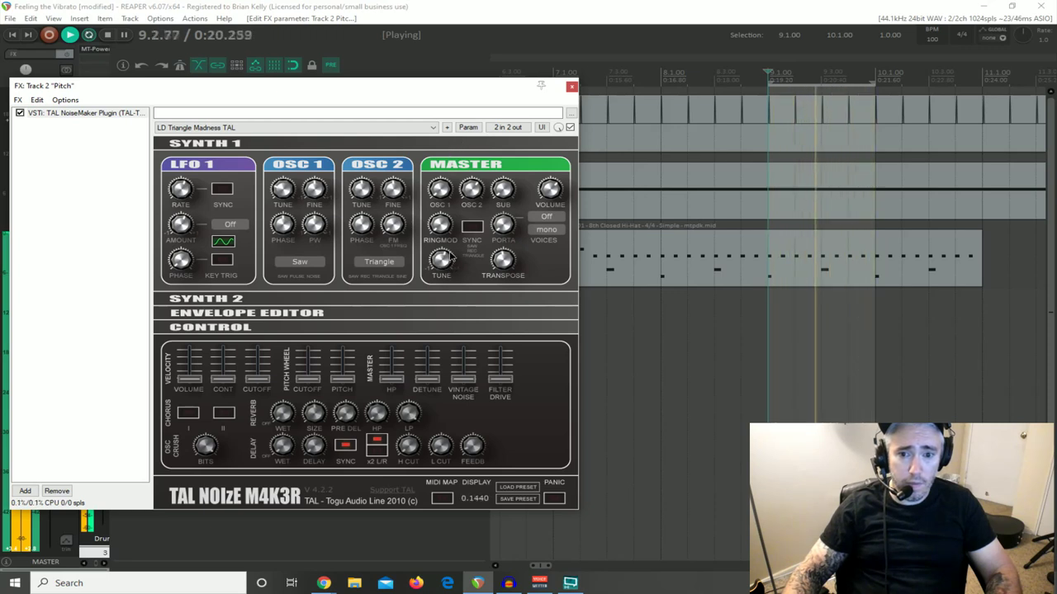
key(space)
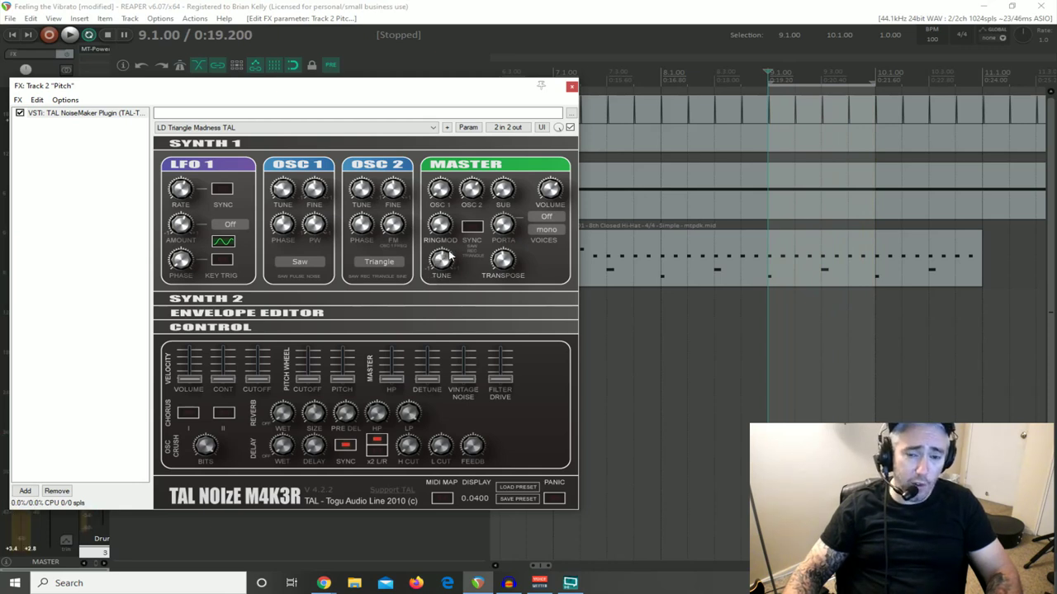
key(space)
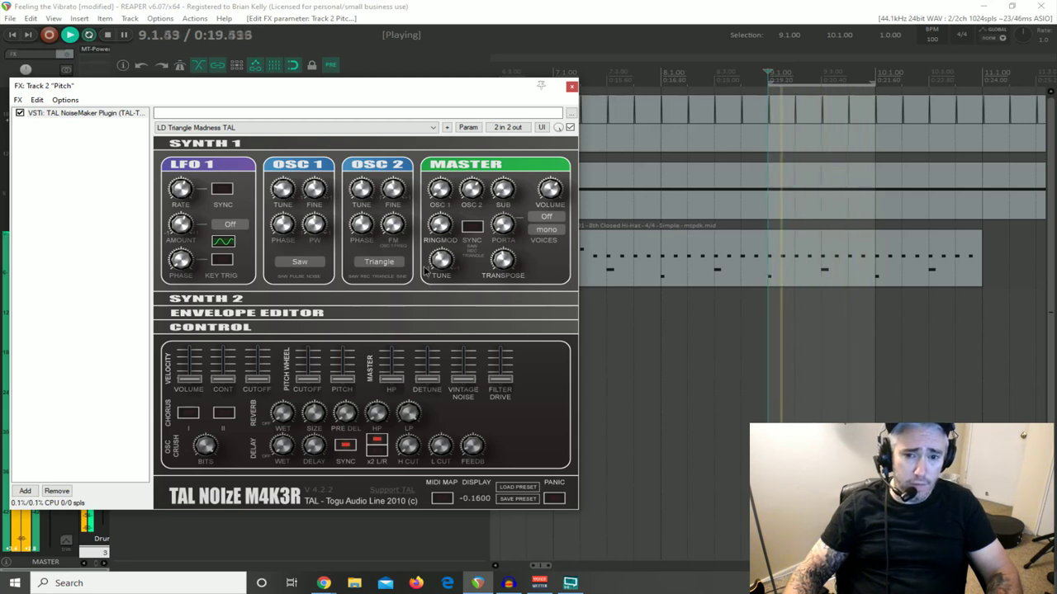
key(space)
drag(445, 264, 442, 259)
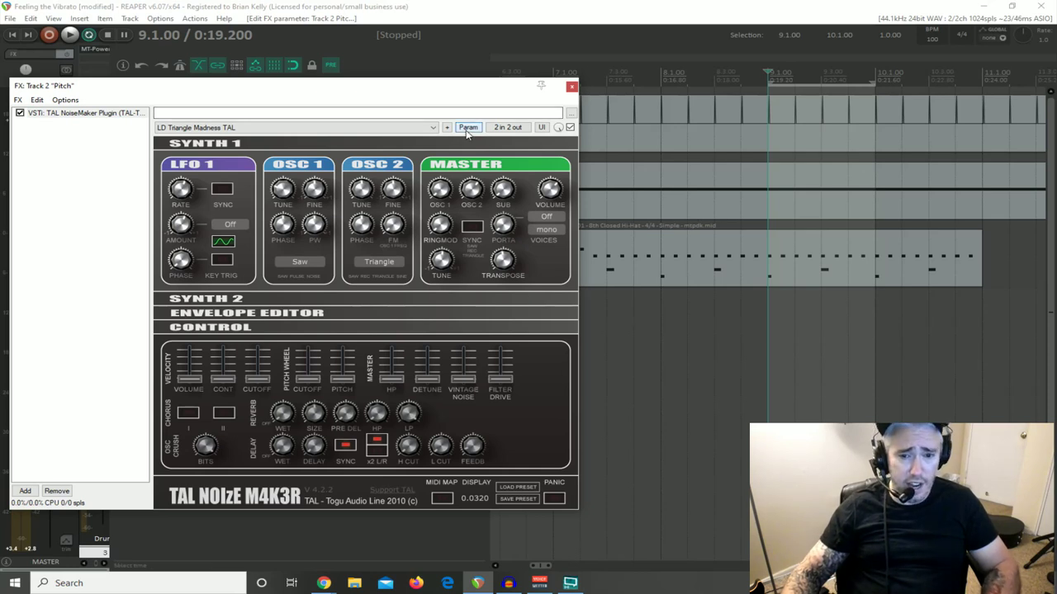
click(571, 87)
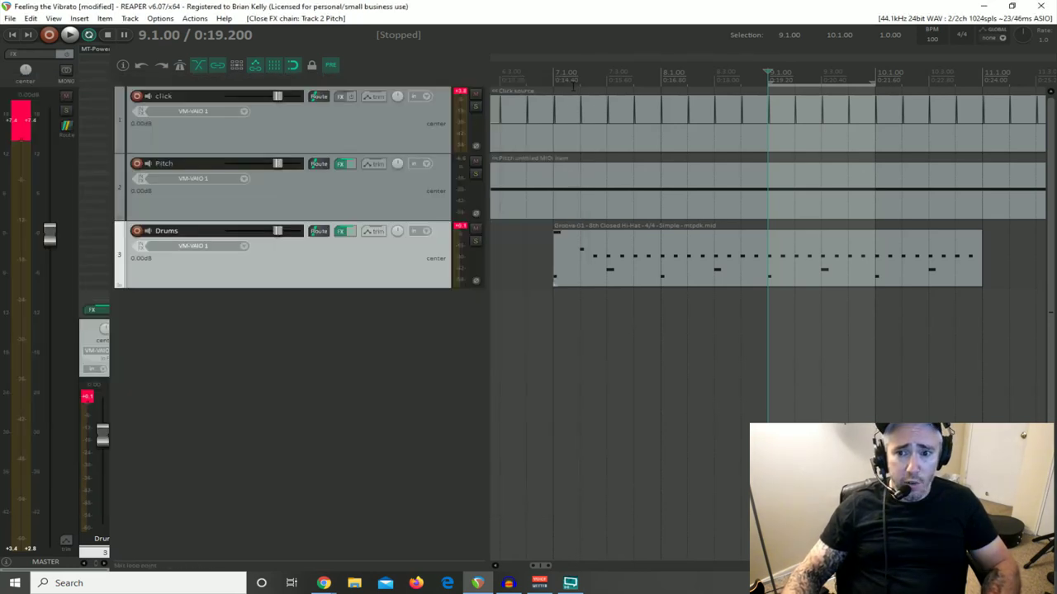
Step: Activate and show the Pitch track's oscmastertune envelope for TAL NoiseMaker and close the envelope list
click(380, 168)
drag(553, 114, 359, 85)
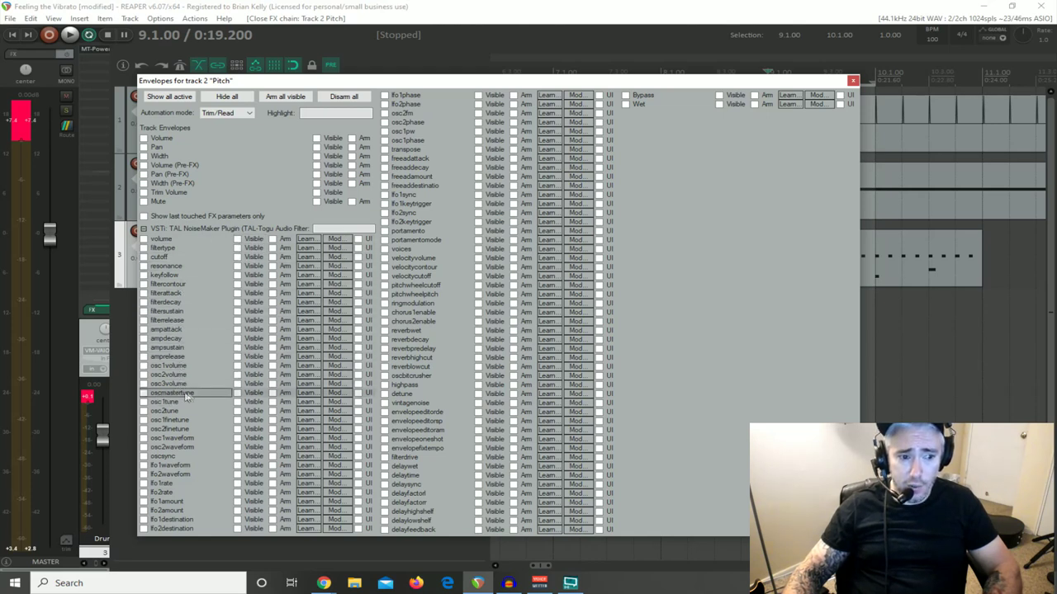
click(144, 394)
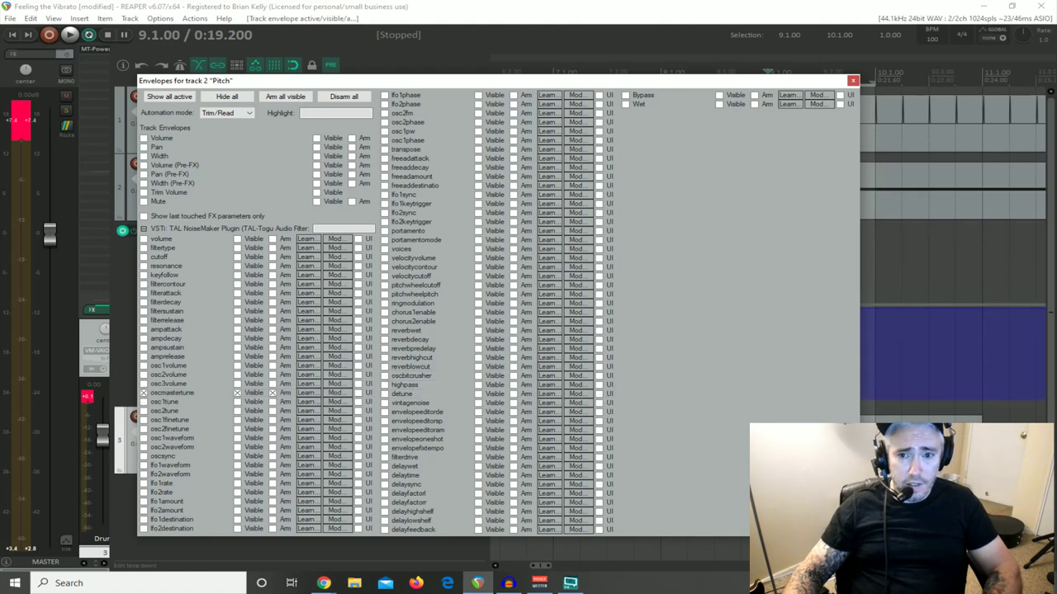
key(Escape)
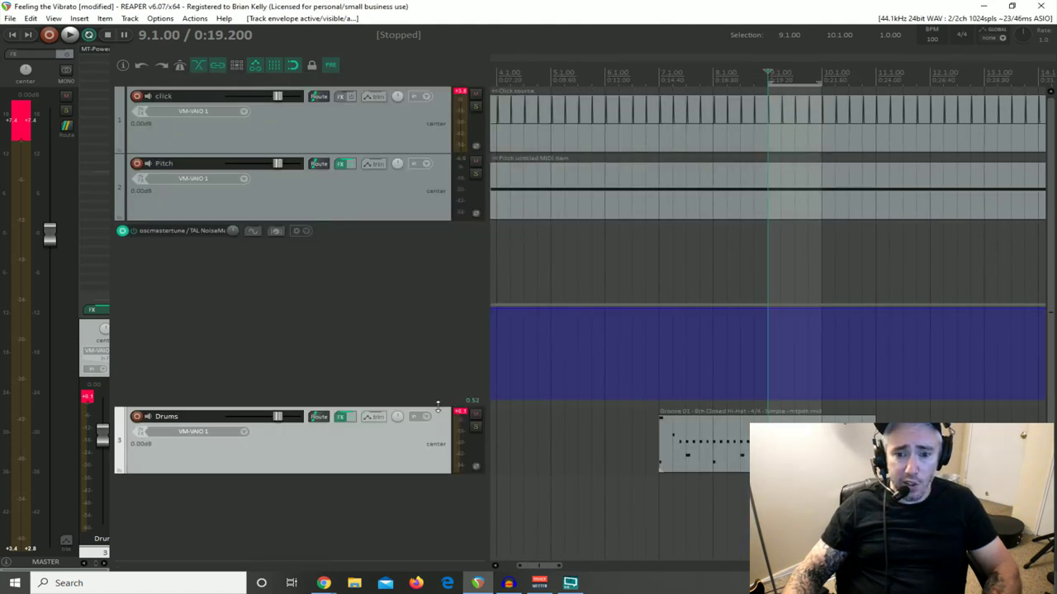
Step: Make the oscmastertune envelope lane taller and insert a new automation item over the selection from 9.1.00 to 10.1.00
drag(438, 406, 427, 434)
scroll(758, 386, up, 3)
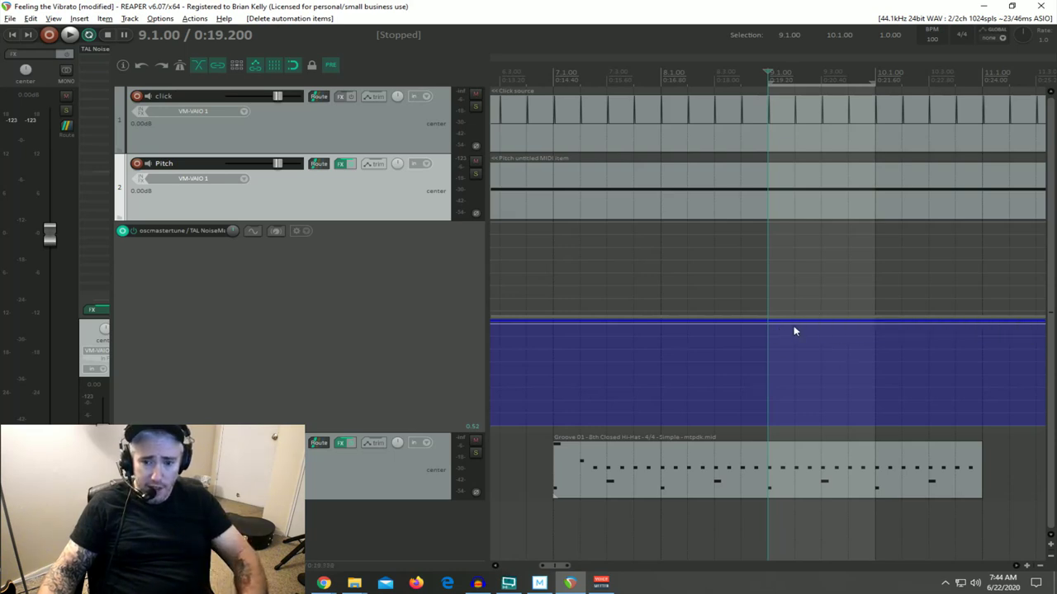
right_click(805, 379)
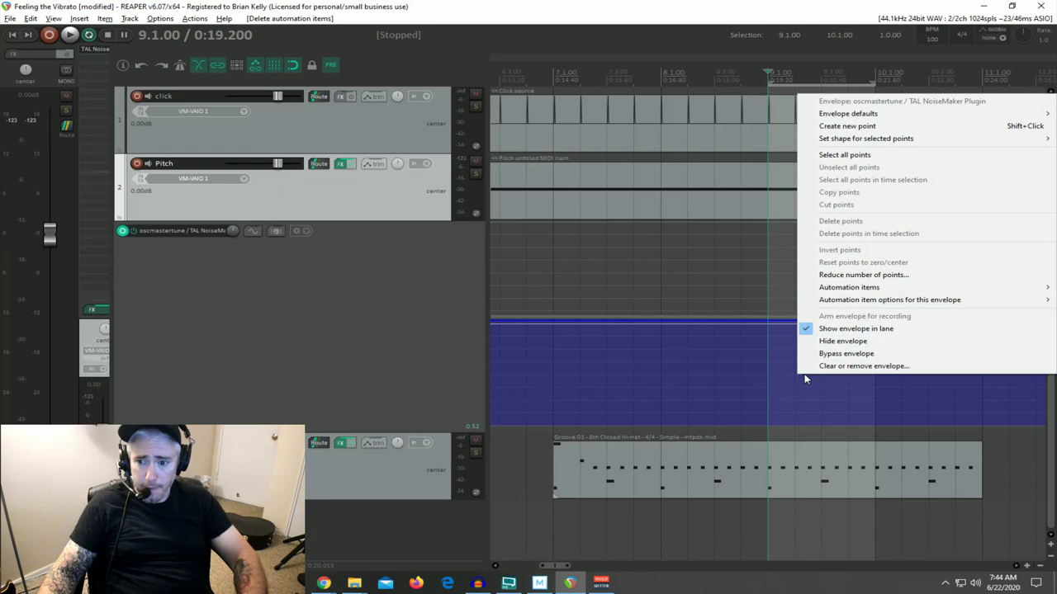
mouse_move(888, 287)
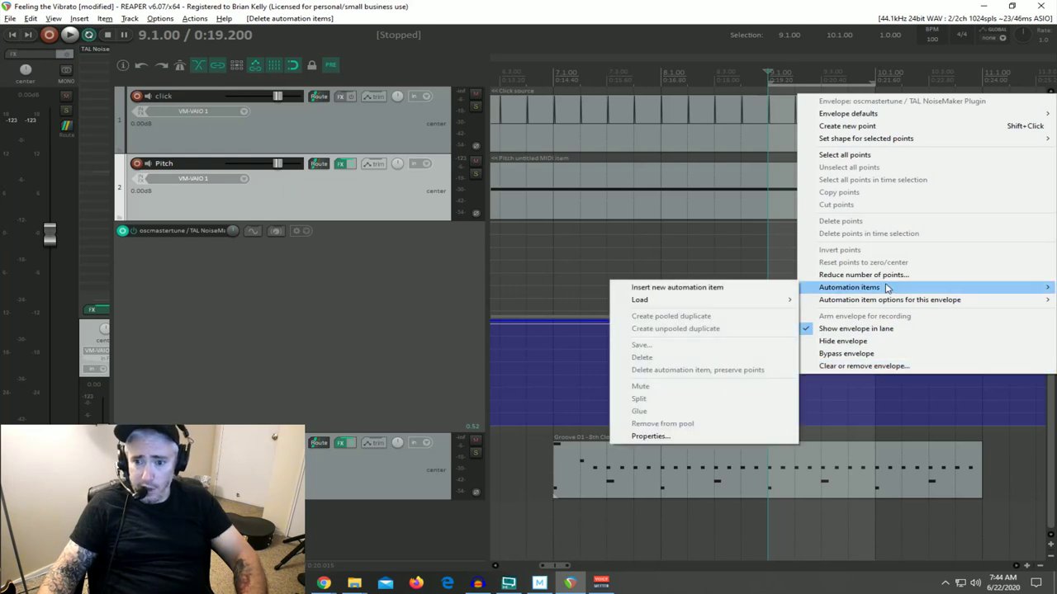
click(682, 287)
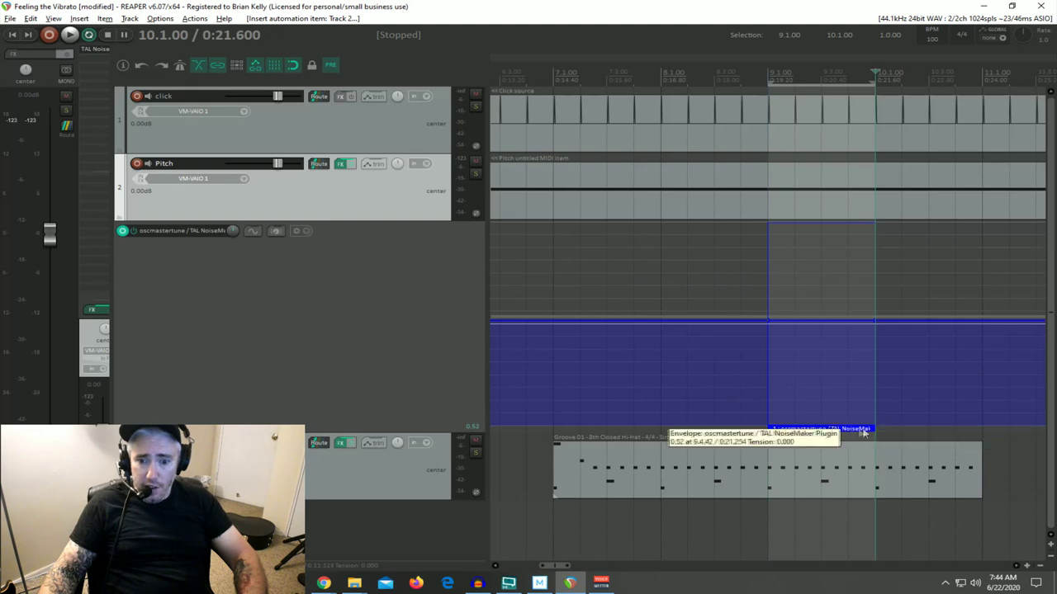
right_click(807, 431)
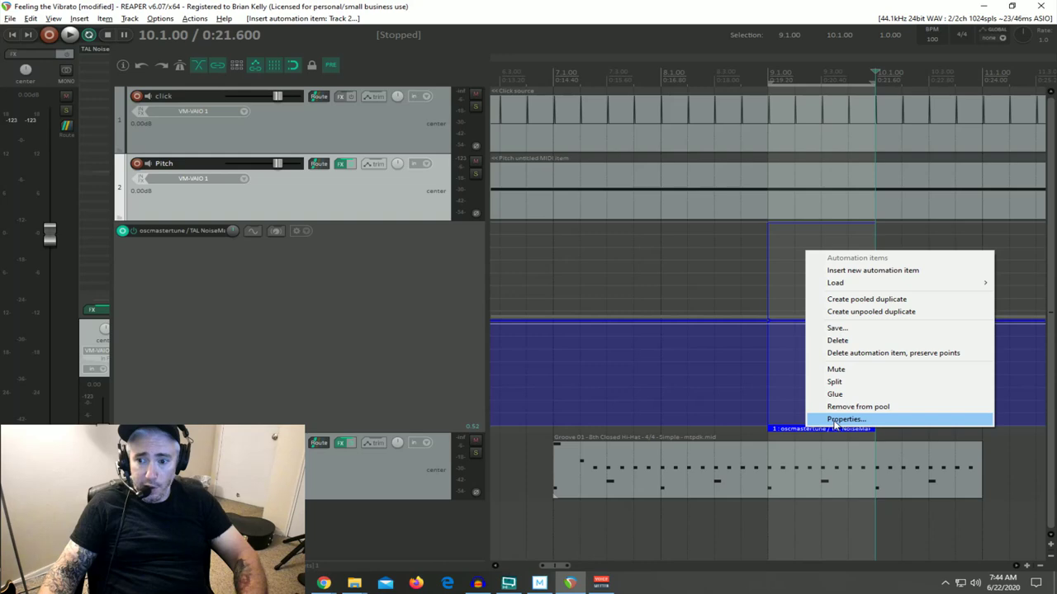
key(Escape)
right_click(678, 382)
click(683, 466)
right_click(684, 466)
click(666, 409)
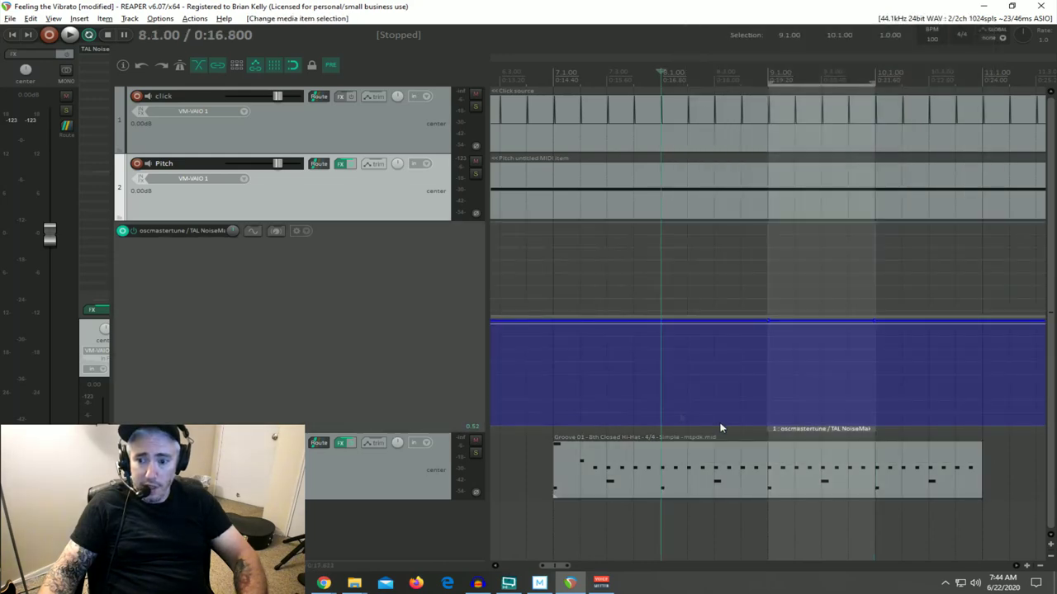
Step: Open the properties of the automation item at bar 9 and set its LFO shape to Sine
click(791, 430)
right_click(791, 430)
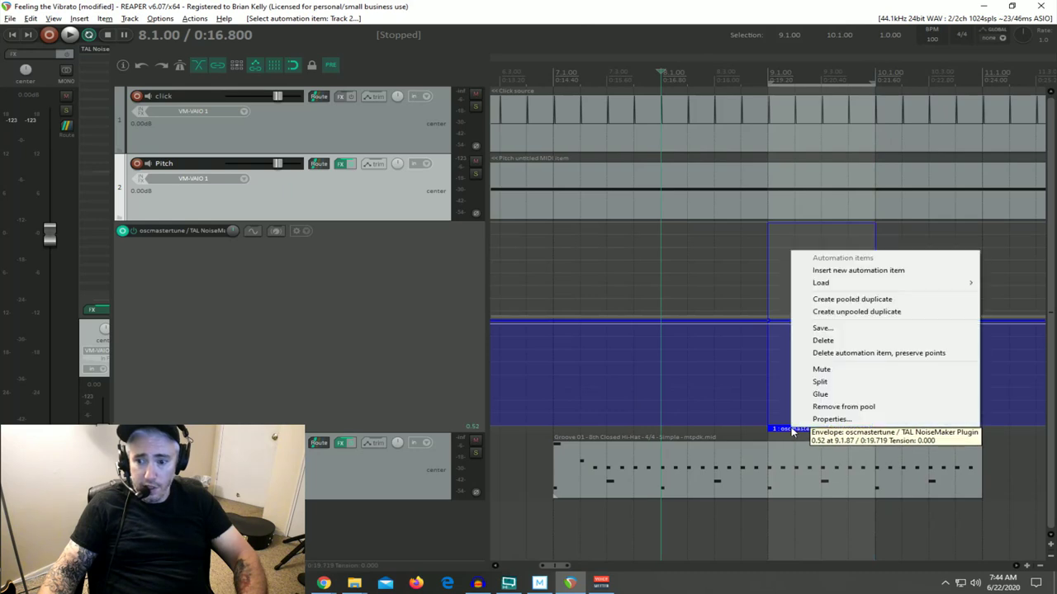
click(830, 420)
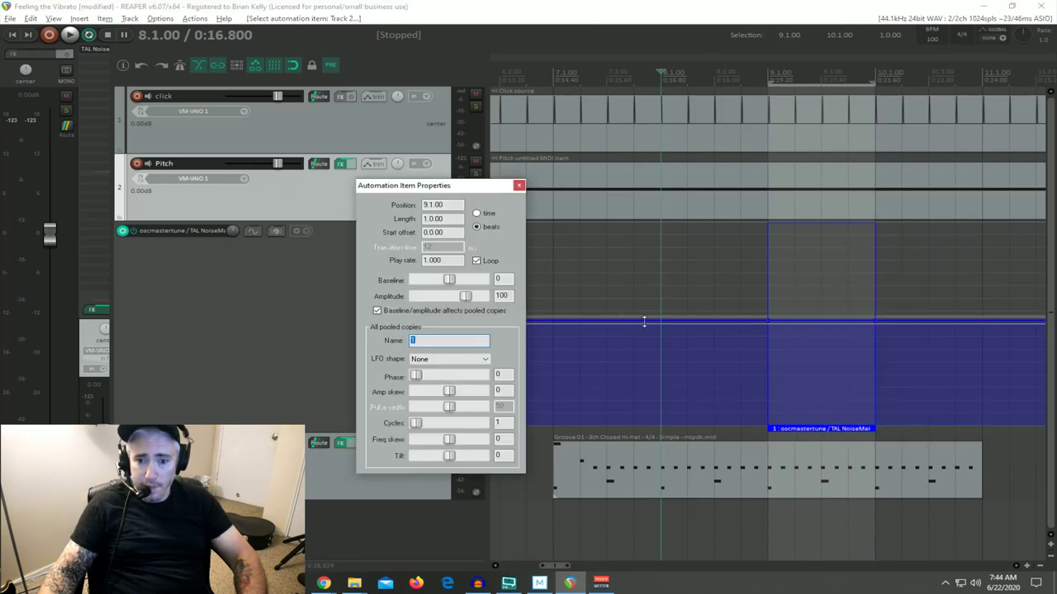
click(485, 362)
click(429, 377)
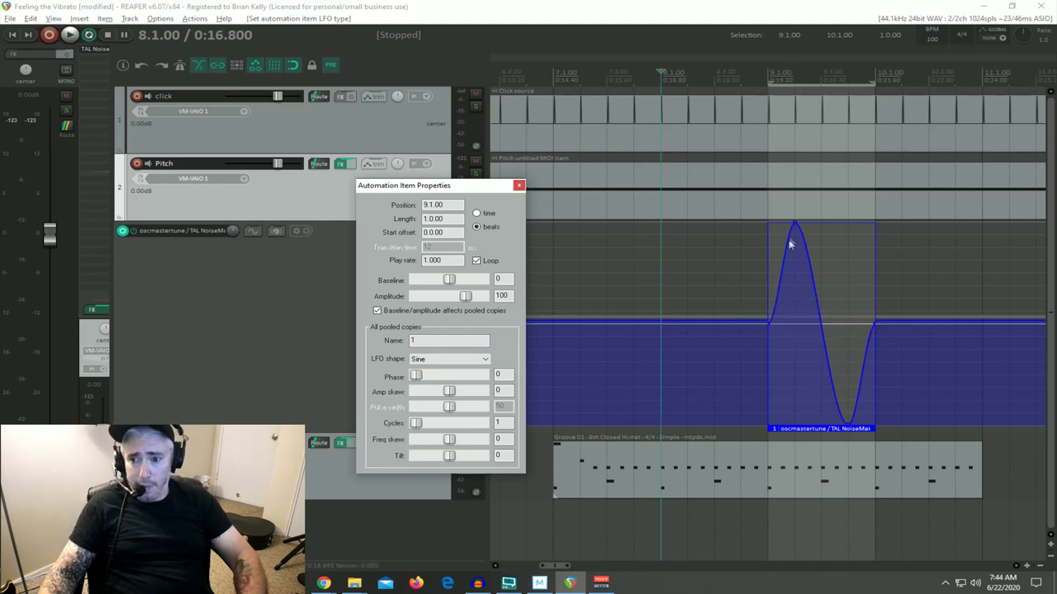
Step: Close the automation item properties, open the Pitch track's TAL NoiseMaker and play from 9.1.00 to watch the master Tune knob
mouse_move(794, 224)
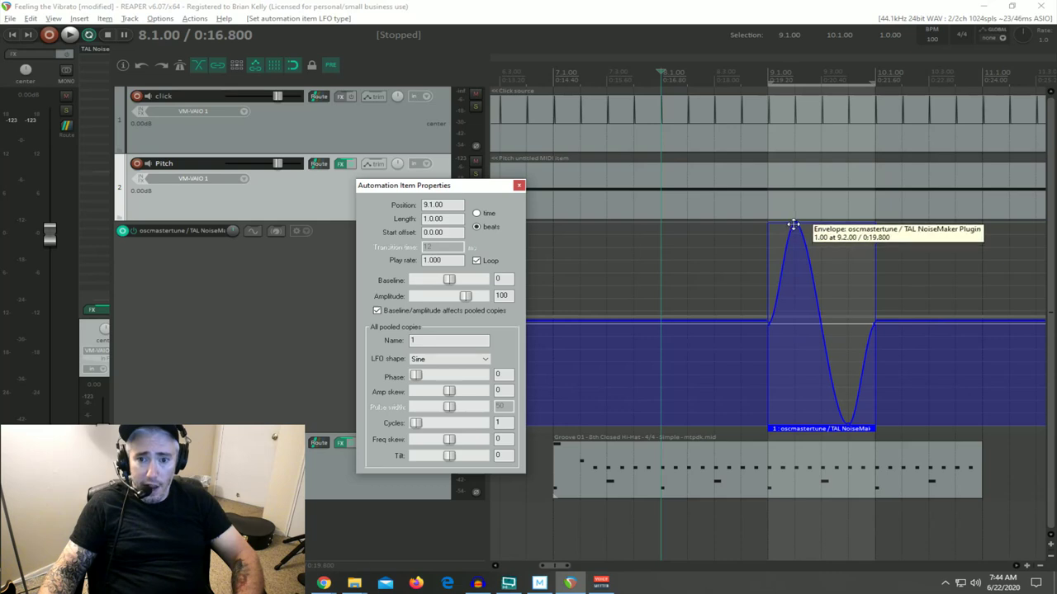
mouse_move(717, 323)
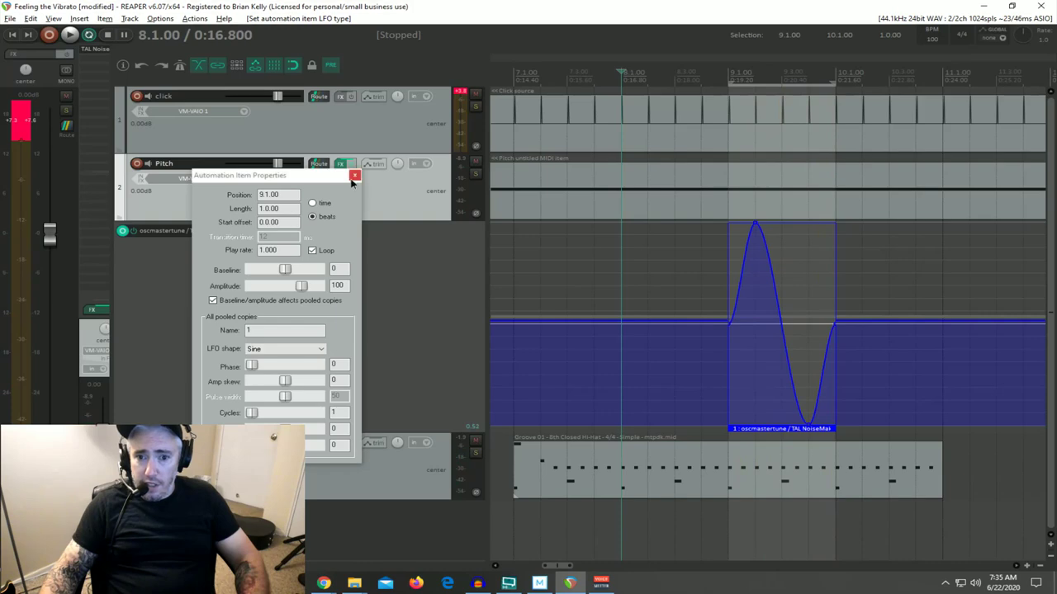
click(354, 176)
click(340, 164)
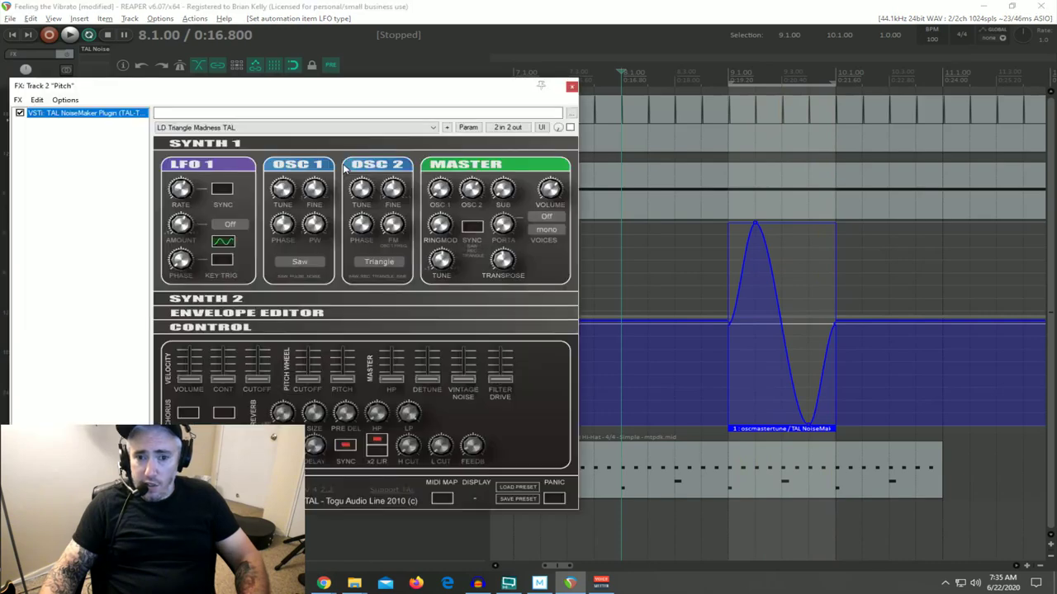
click(720, 291)
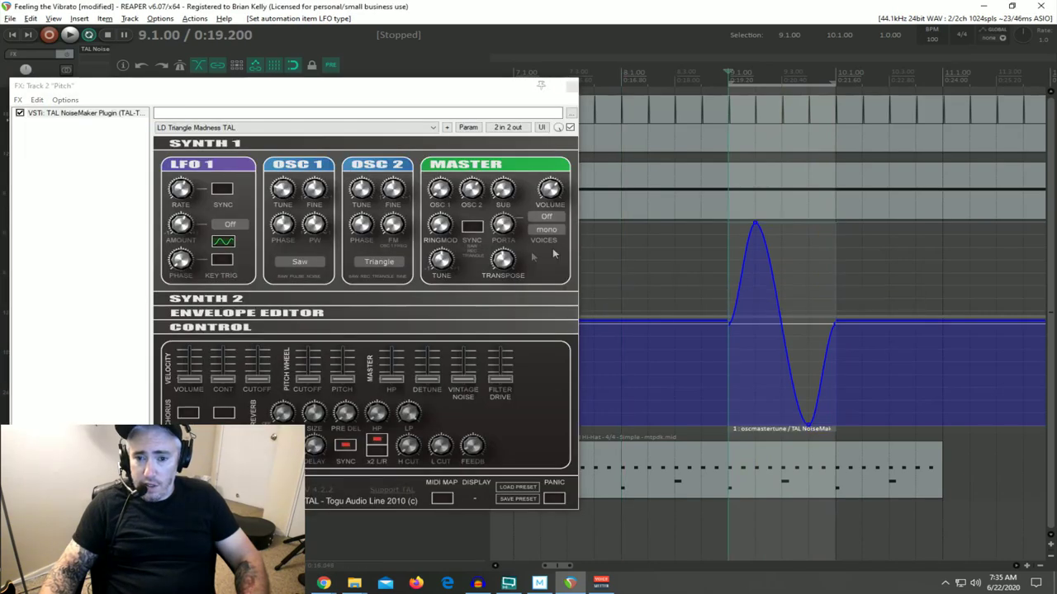
key(space)
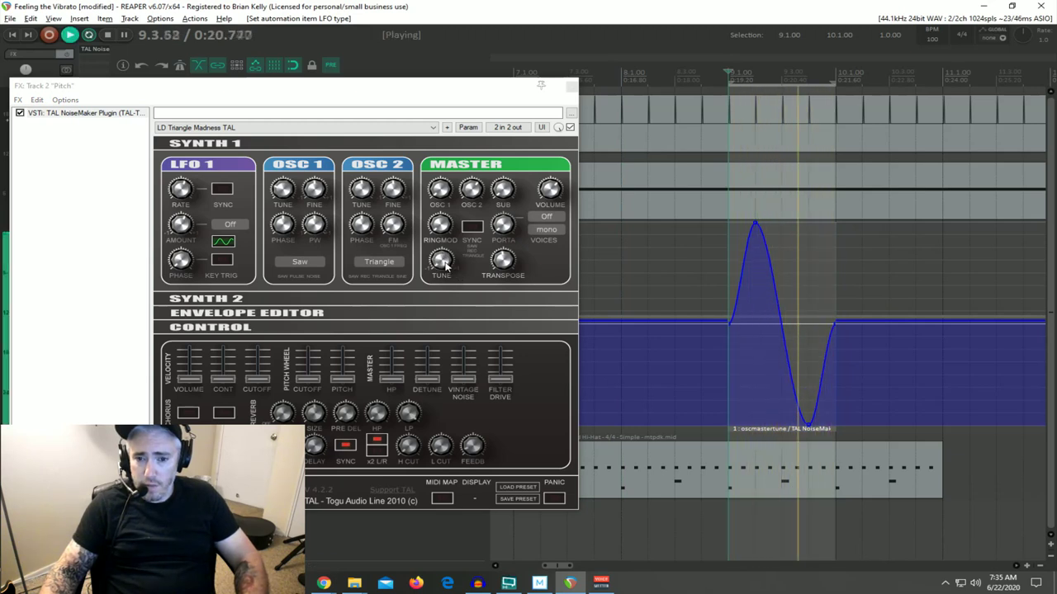
key(space)
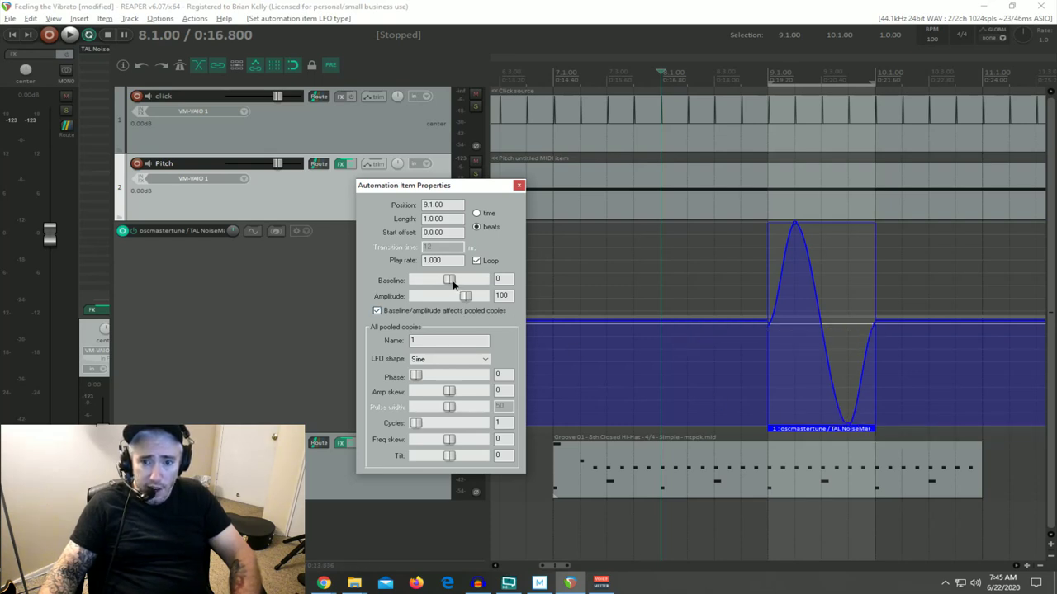
Step: Set the bar 9 automation item's baseline to 100 and its LFO phase to 25
drag(453, 283, 488, 283)
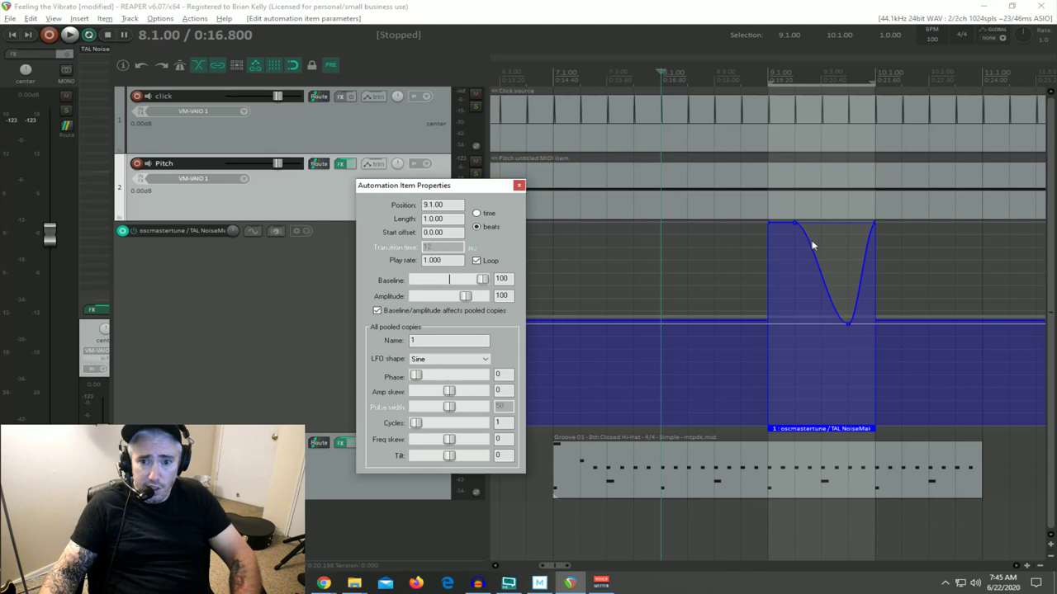
mouse_move(848, 324)
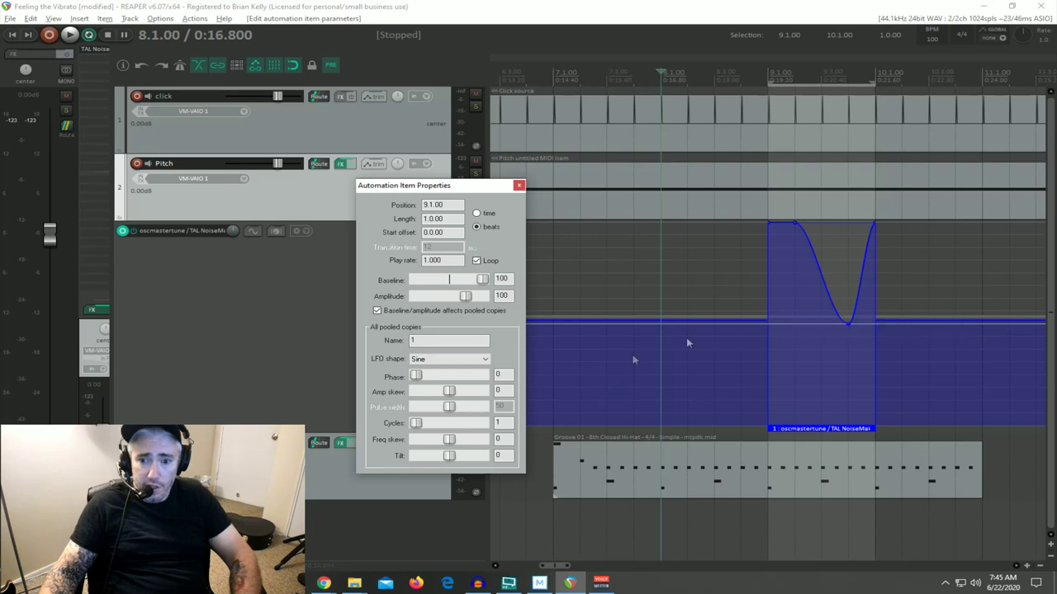
drag(415, 377, 494, 378)
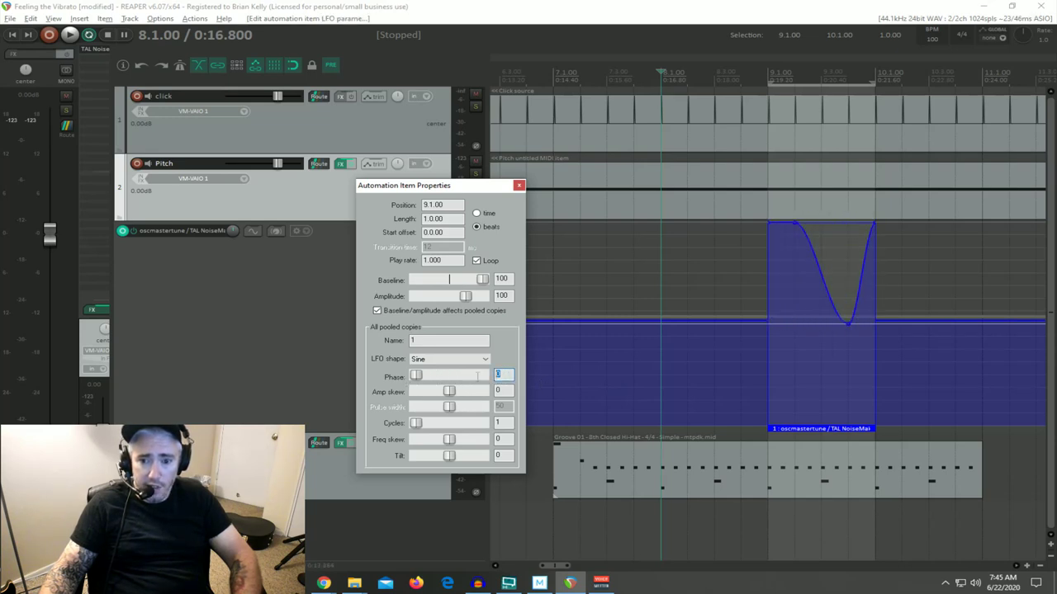
text(25)
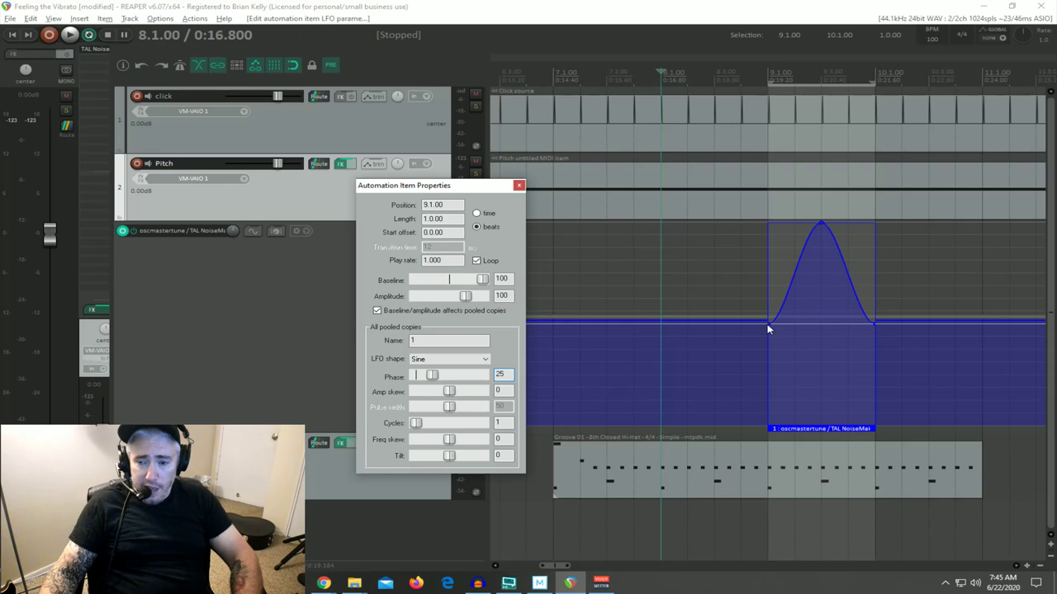
mouse_move(819, 227)
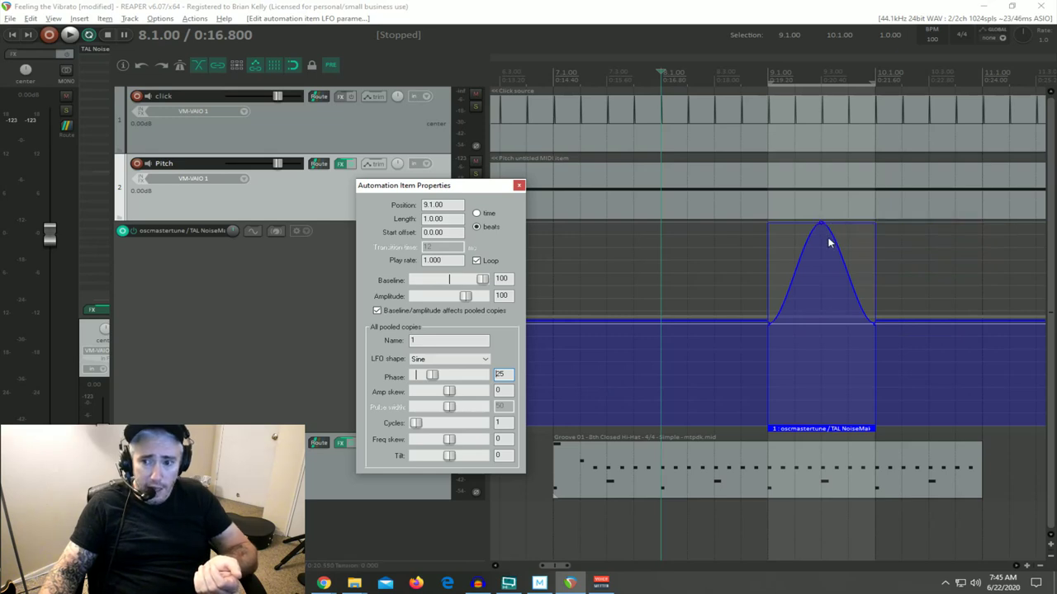
mouse_move(767, 324)
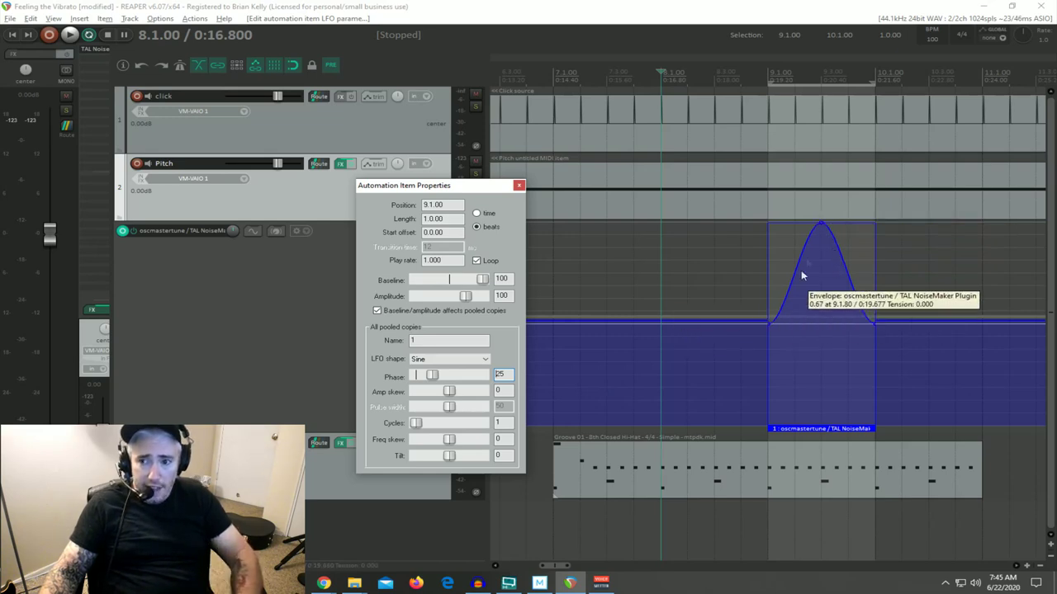
Step: Play the selection from 9.1.00 to hear the reshaped pitch curve, and stop playback
click(771, 307)
key(space)
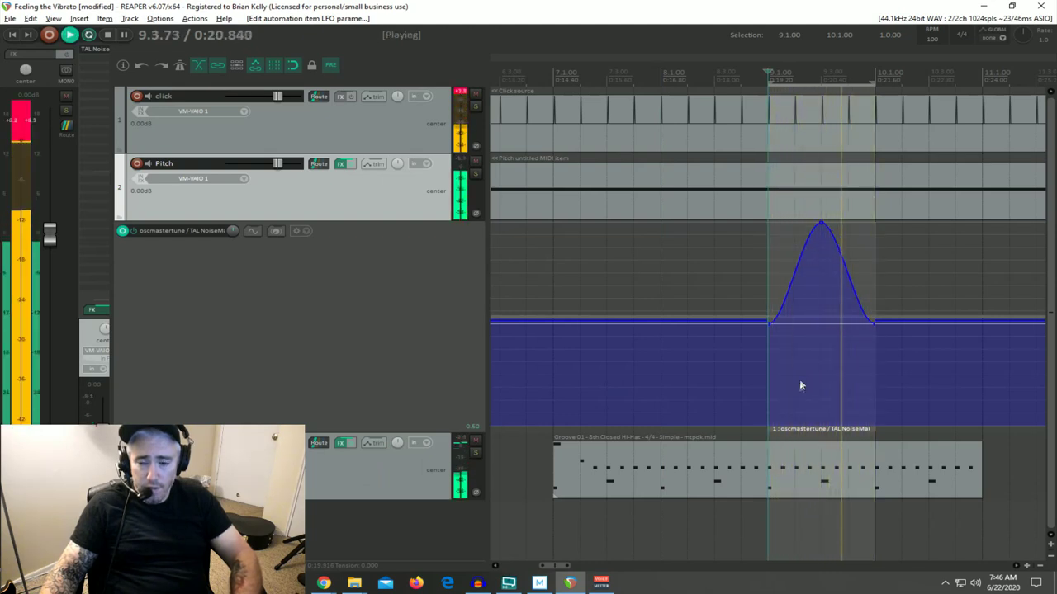
key(space)
Step: Reopen the bar 9 automation item's properties, set its cycles to 2 and audition the pitch bends
right_click(802, 434)
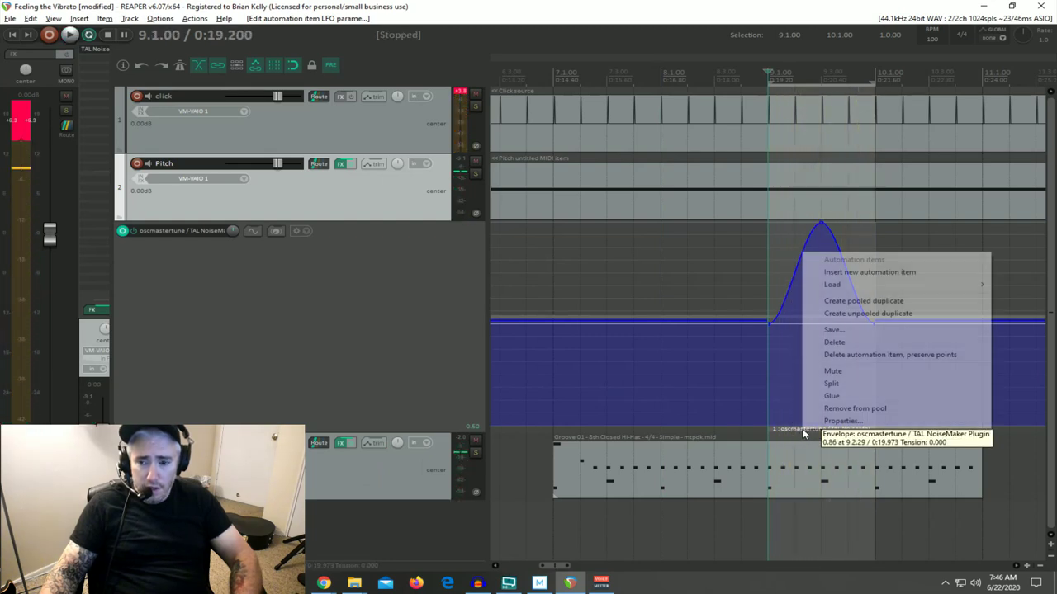
click(797, 436)
right_click(801, 429)
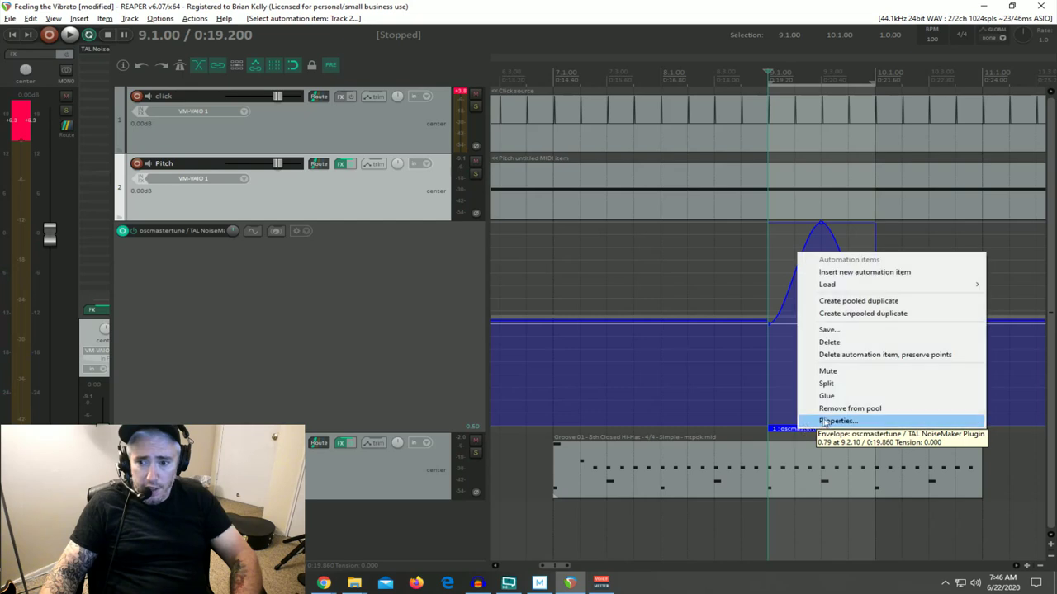
click(805, 419)
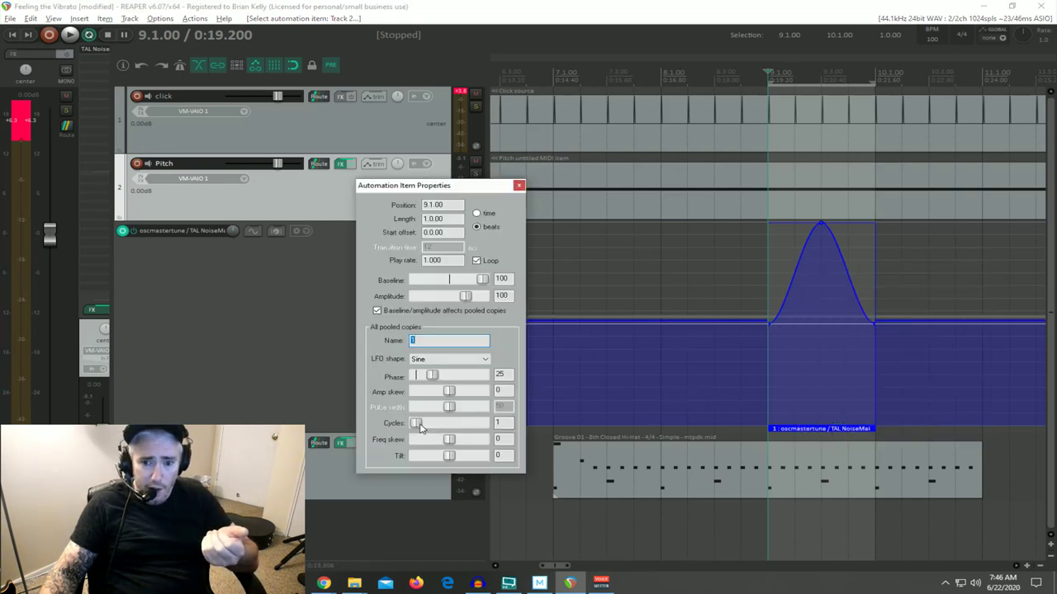
double_click(498, 423)
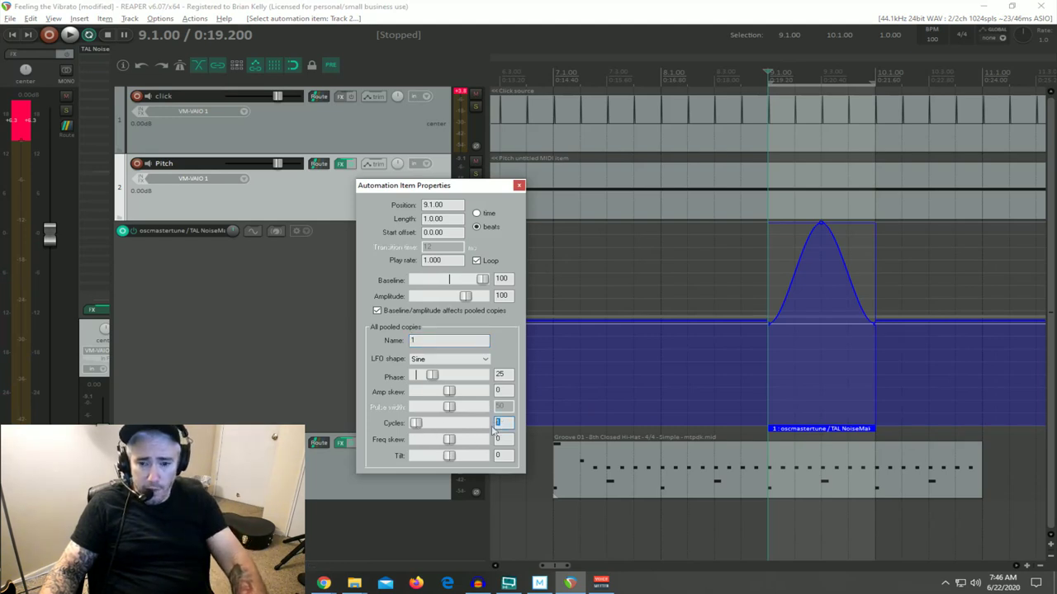
text(2)
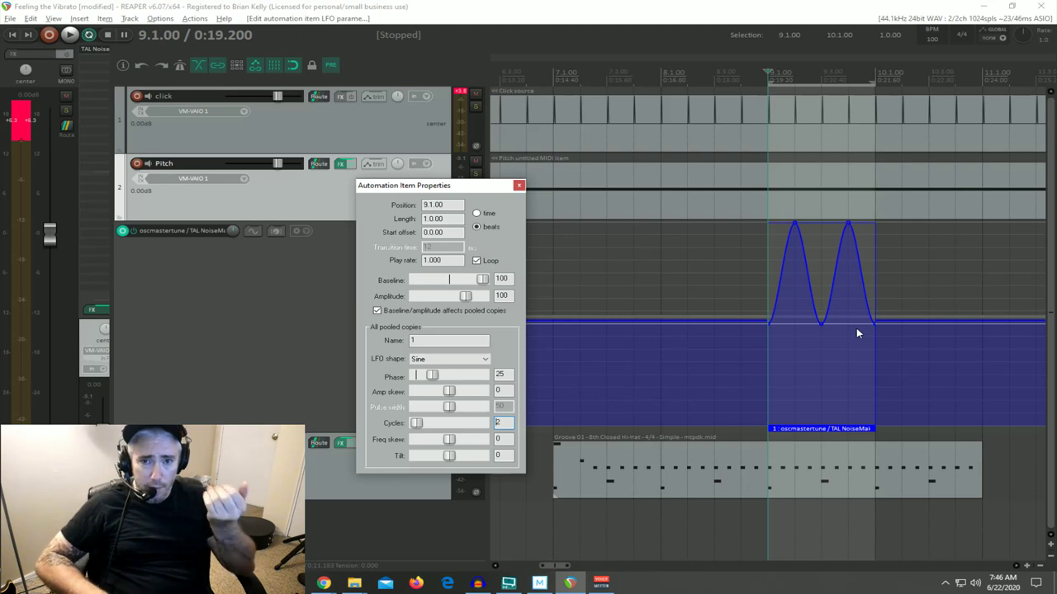
key(space)
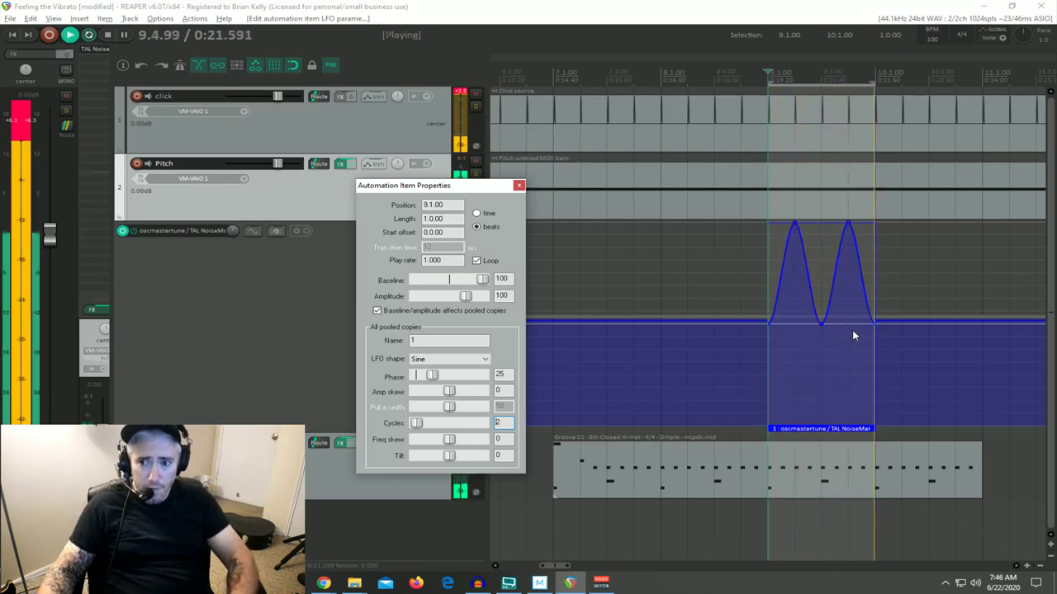
key(space)
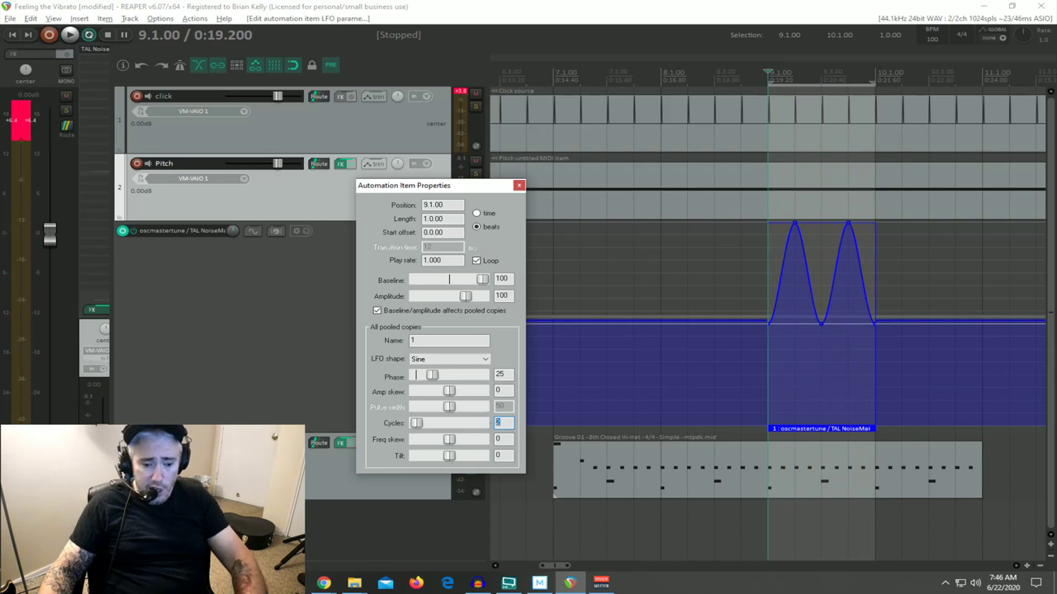
Step: Set the automation item's cycles to 4 and audition the vibrato over bar 9
text(4)
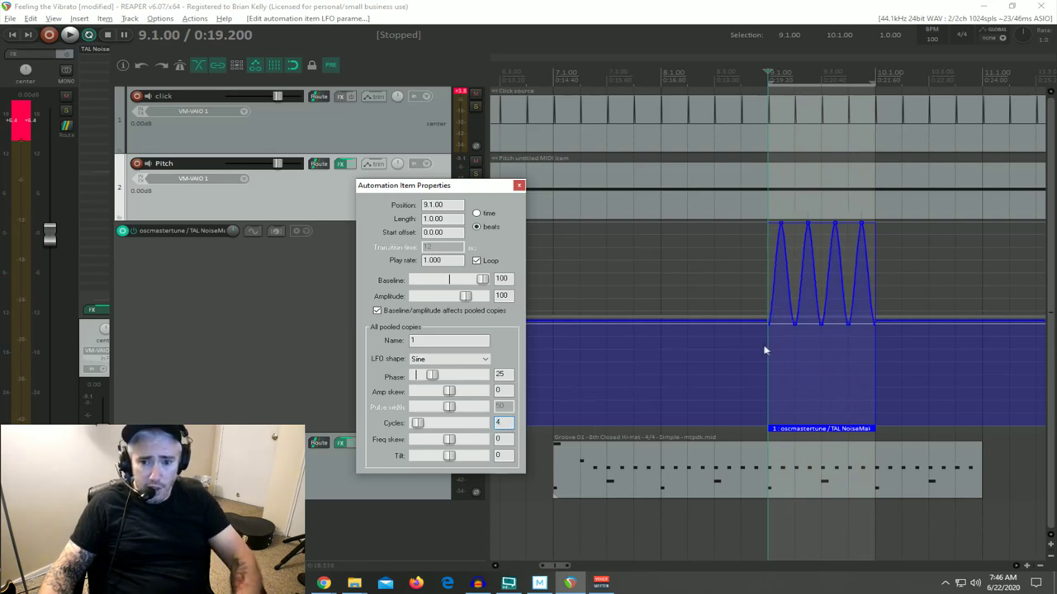
key(space)
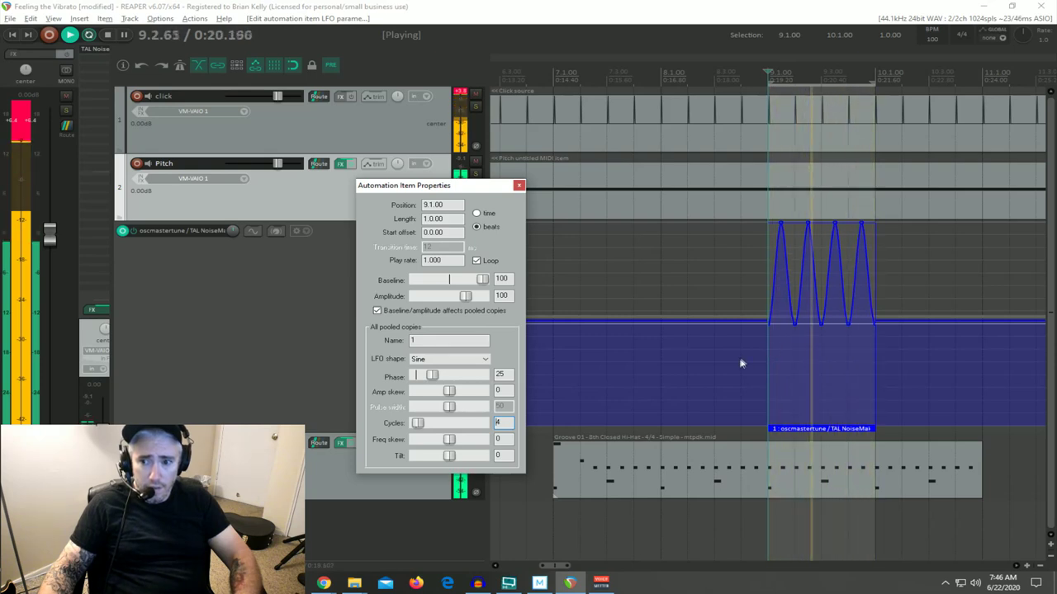
key(space)
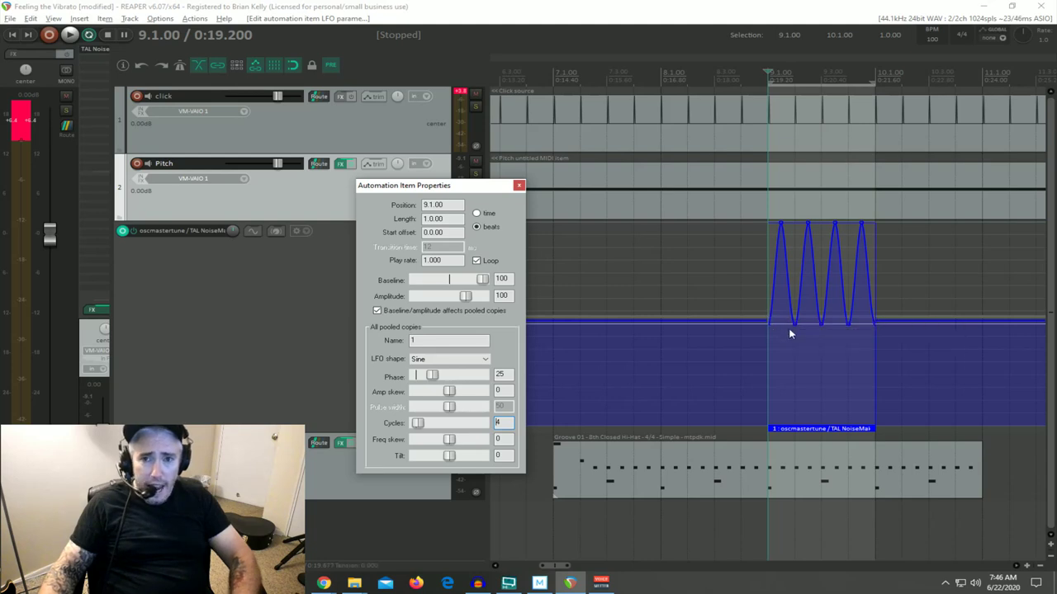
scroll(789, 334, up, 2)
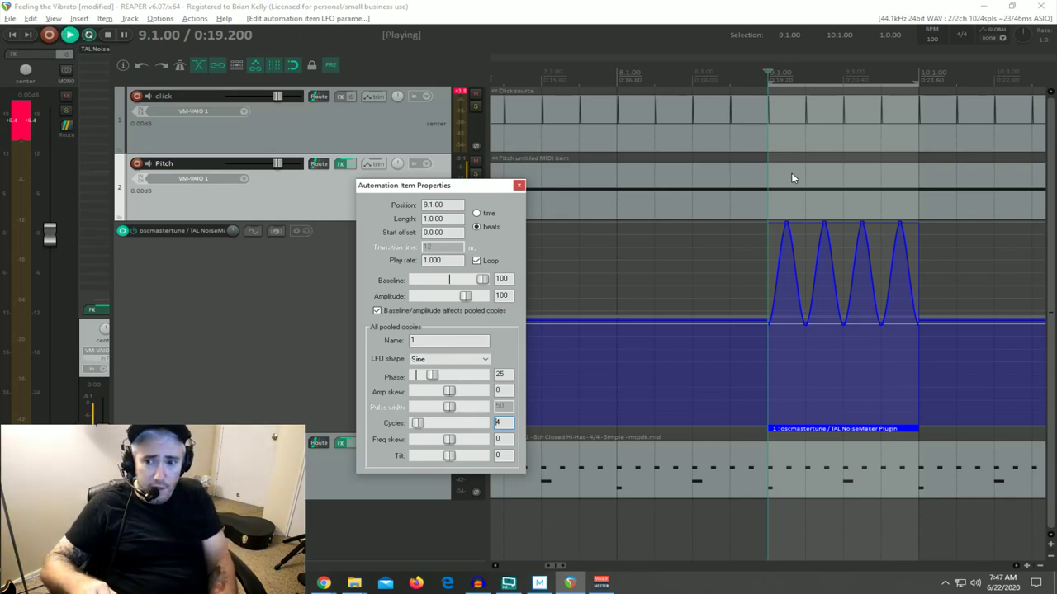
key(space)
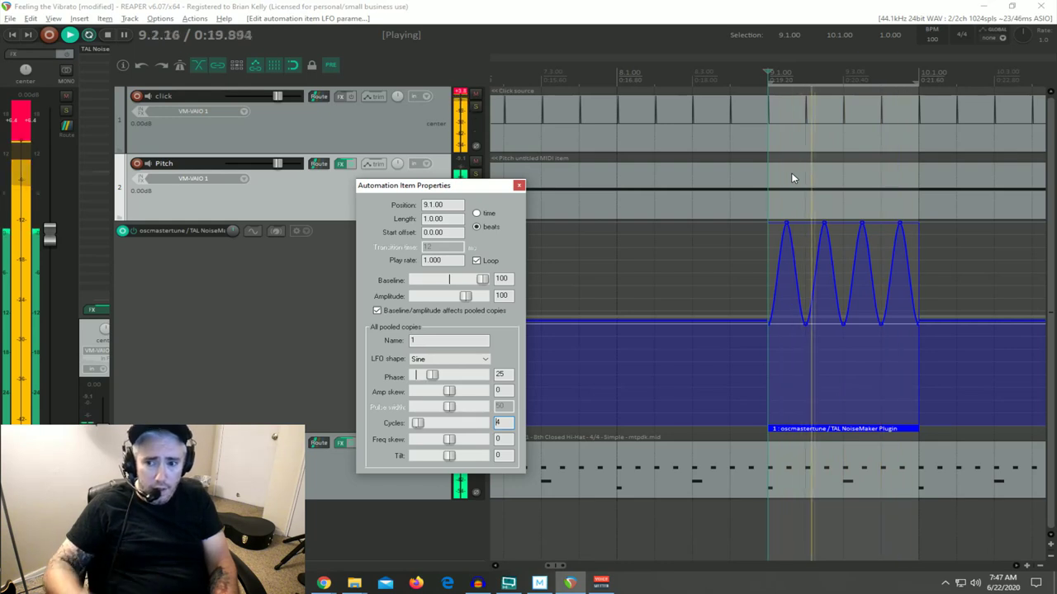
key(space)
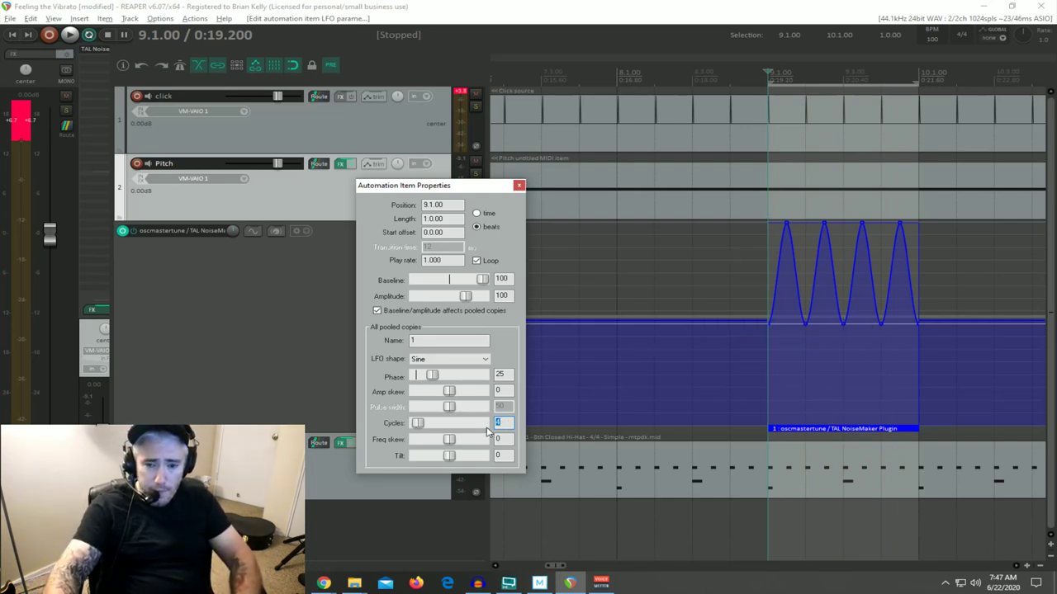
Step: Set the automation item's cycles to 8, inspect the curve against the click and audition it
text(8)
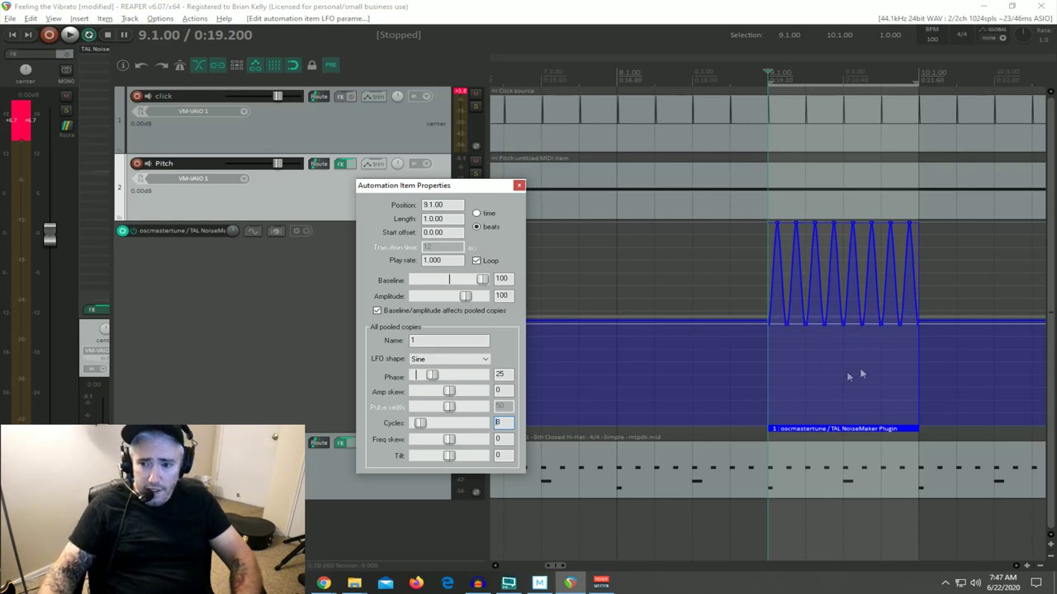
scroll(861, 374, up, 2)
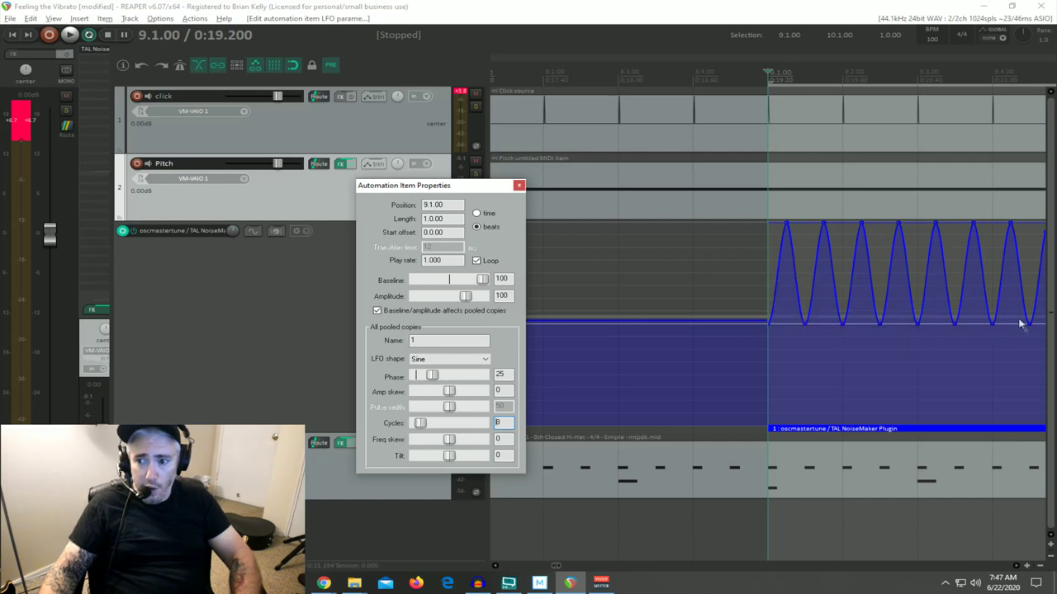
scroll(843, 350, down, 2)
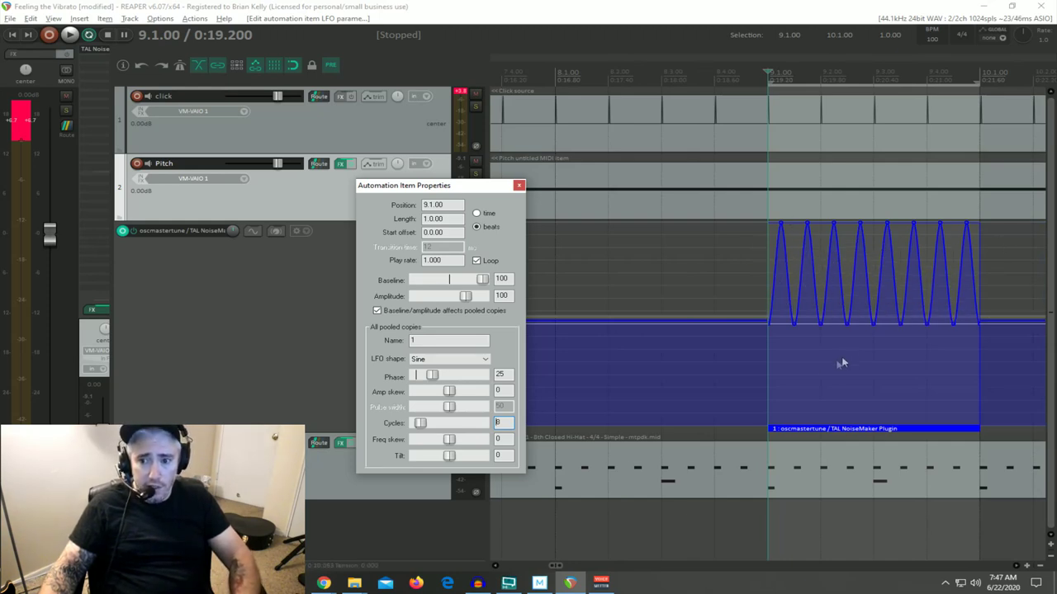
key(space)
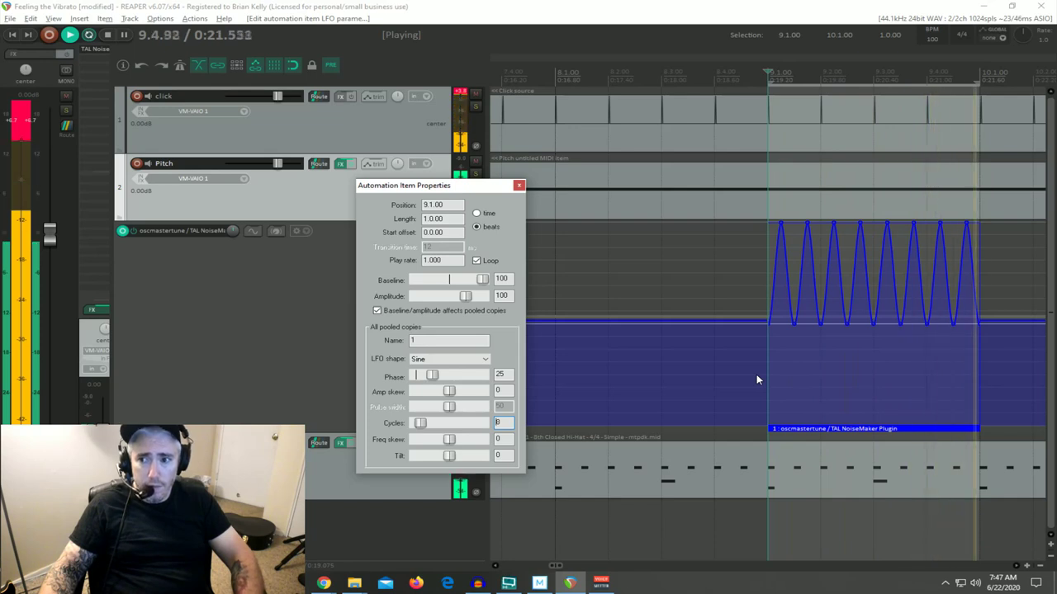
key(space)
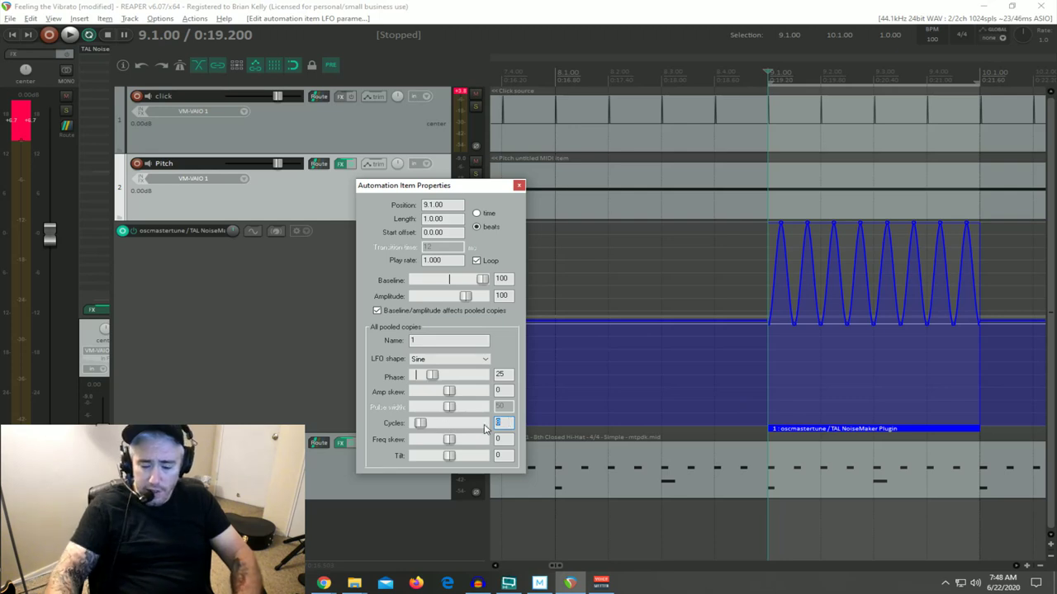
Step: Set the automation item's cycles to 6 and audition the triplet vibrato over bar 9
text(6)
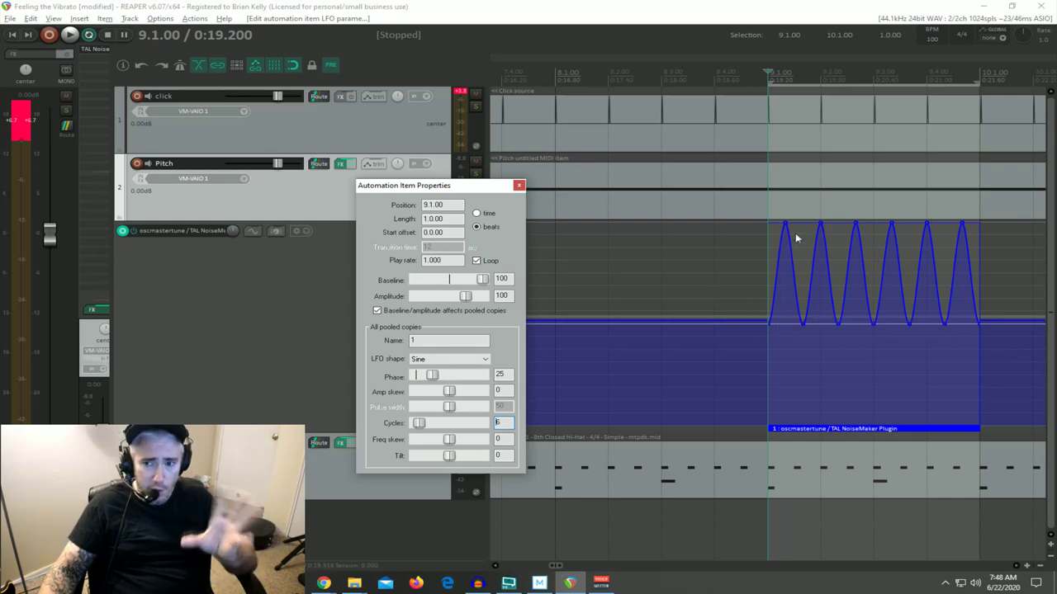
key(space)
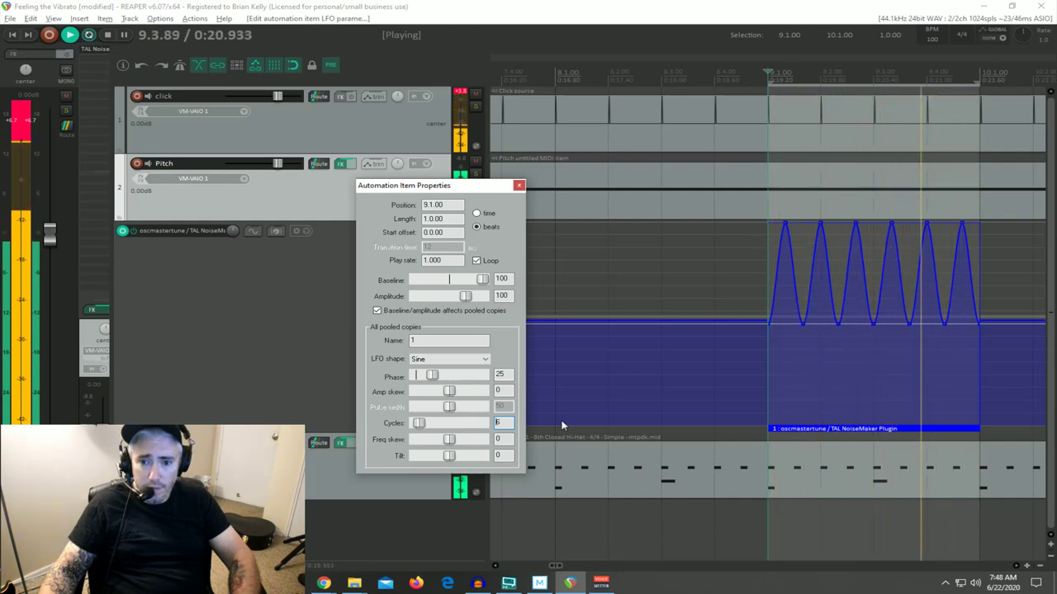
key(space)
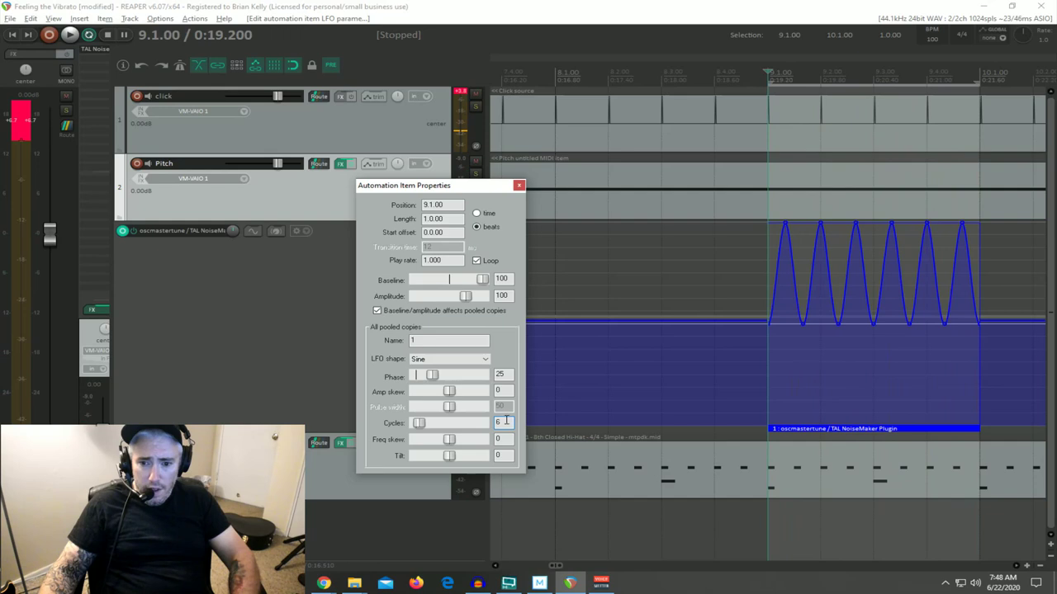
Step: Set the automation item's cycles to 12 and audition the vibrato over bar 9
double_click(502, 422)
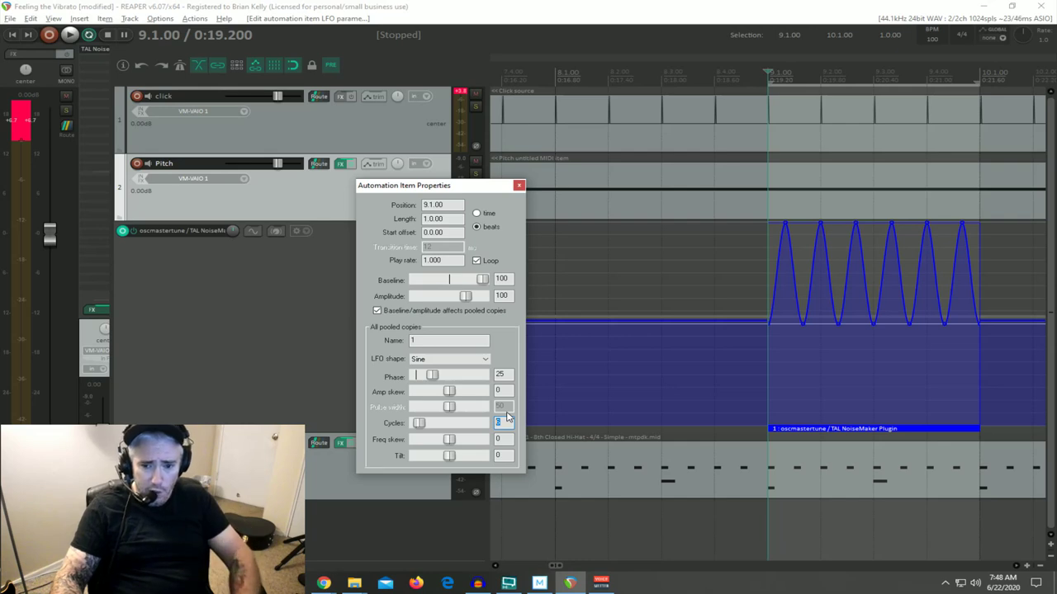
text(12)
scroll(760, 311, up, 2)
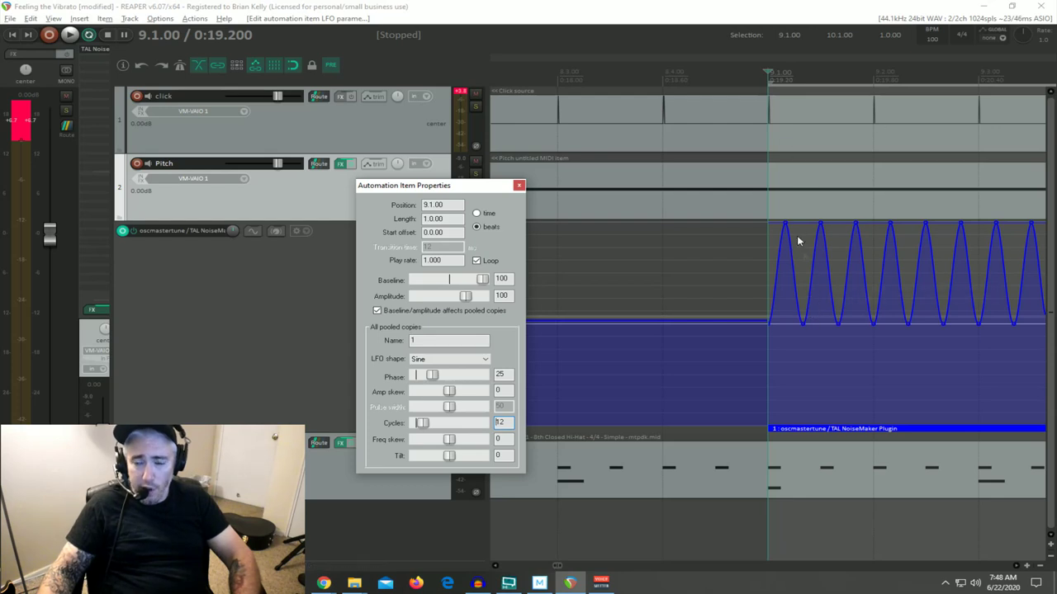
key(space)
scroll(809, 352, down, 2)
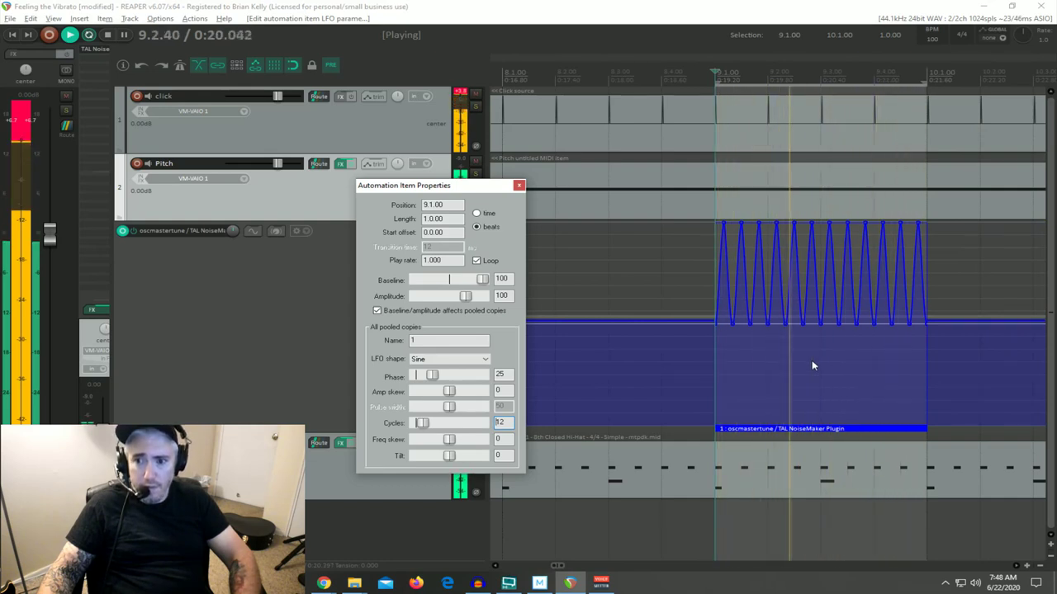
key(space)
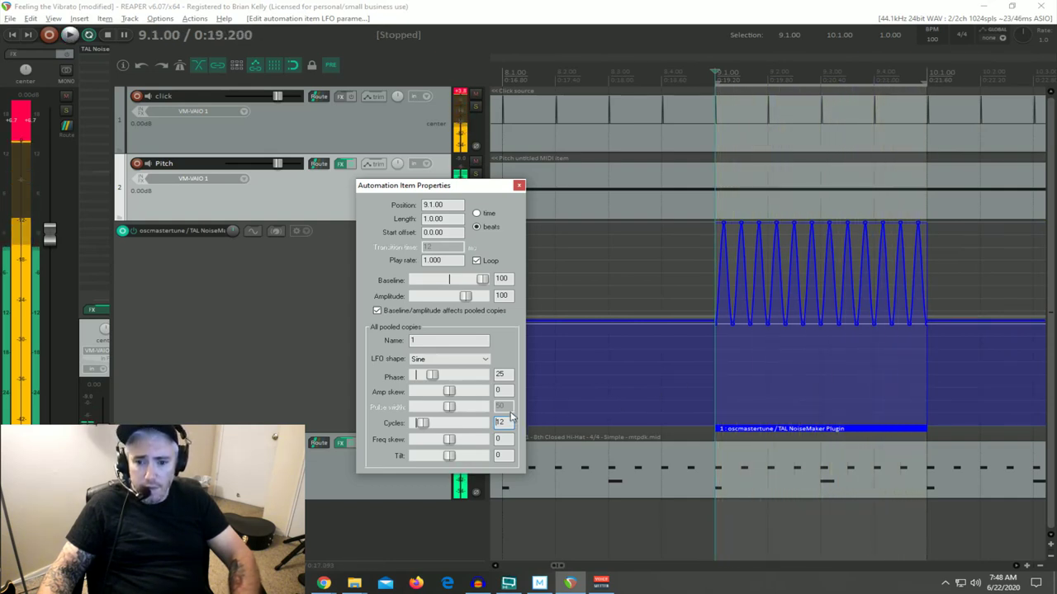
Step: Set the bar 9 automation item's cycles to 8
double_click(504, 422)
text(8)
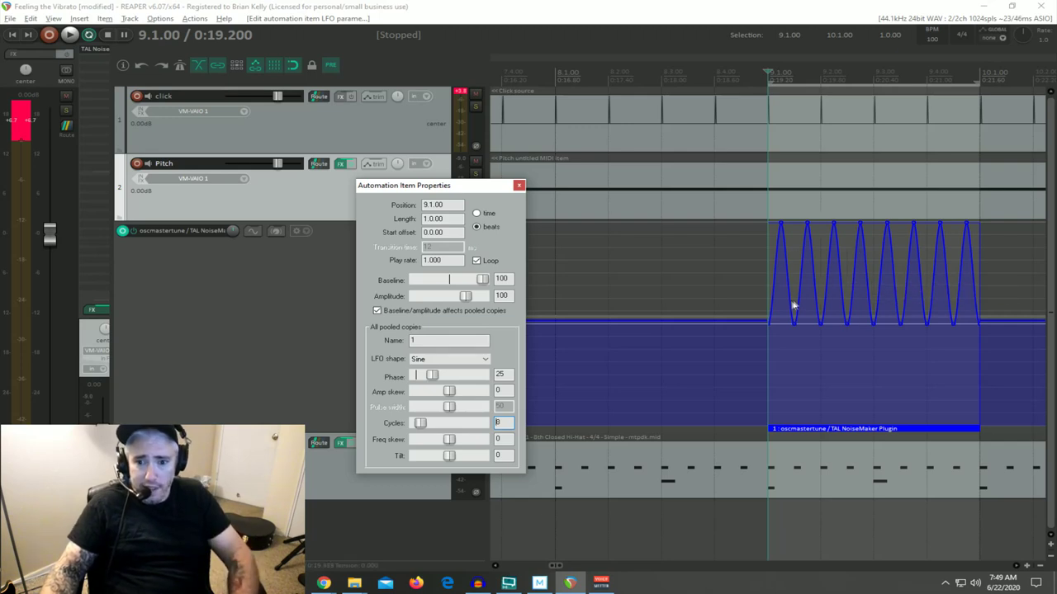
key(Return)
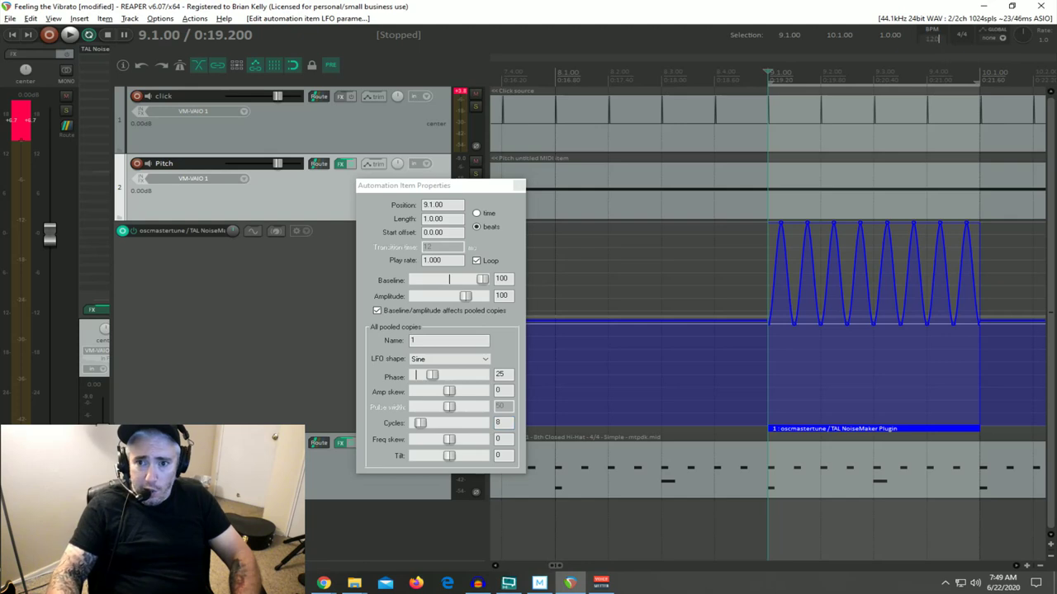
Step: Set the project tempo to 120 BPM and audition the vibrato over bar 9
key(Return)
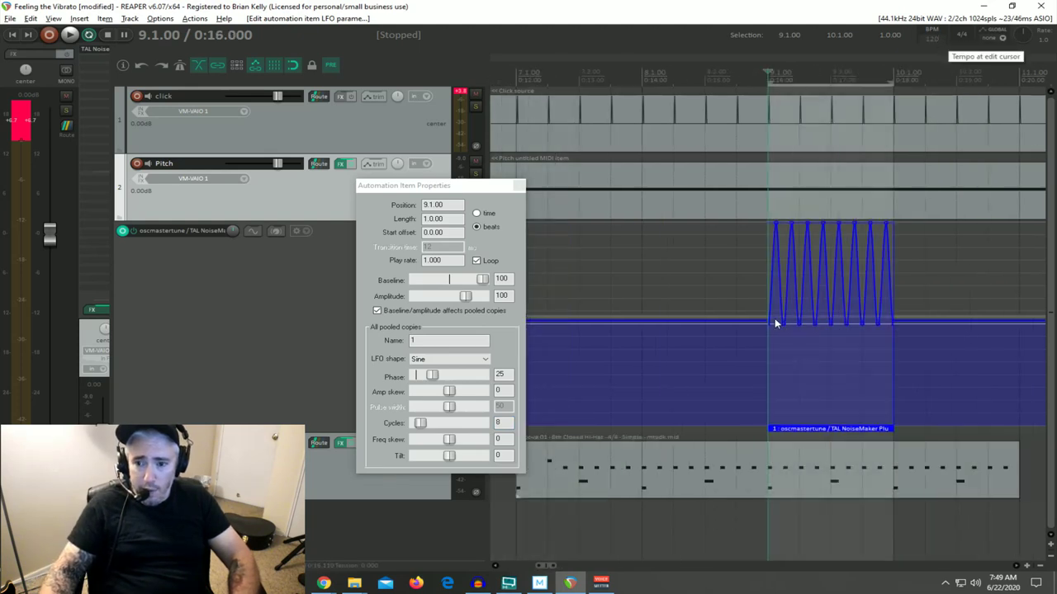
key(space)
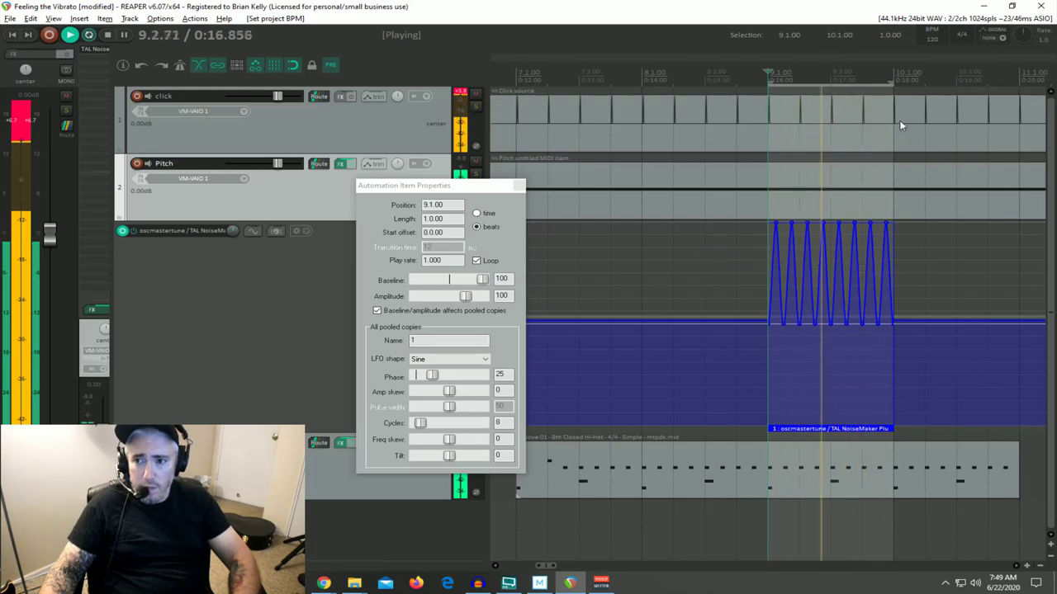
key(space)
Step: Set the project tempo to 160 BPM and audition the vibrato at the faster speed
double_click(932, 38)
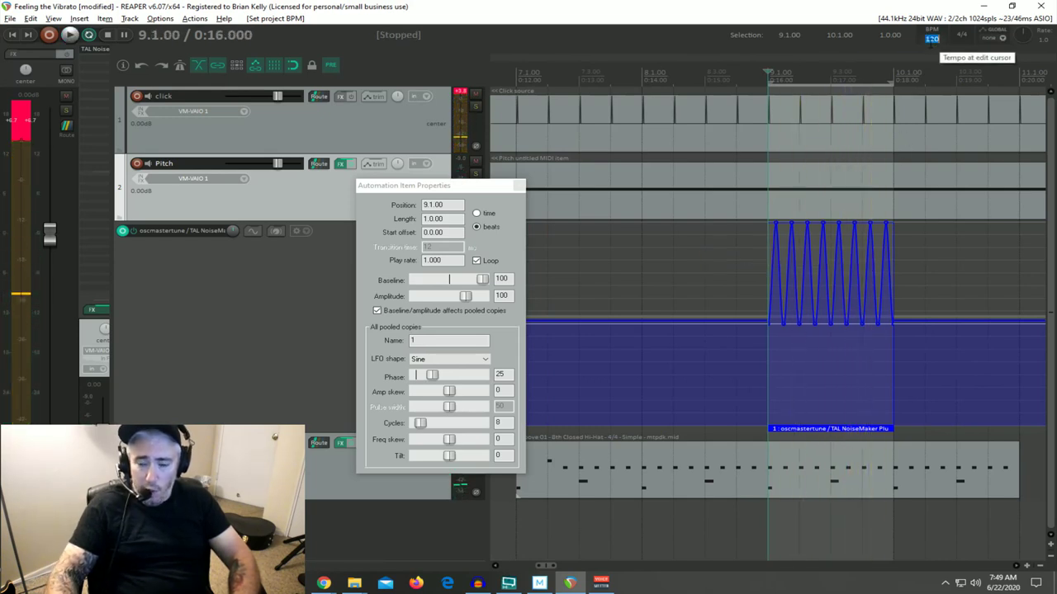
text(160)
key(Return)
key(space)
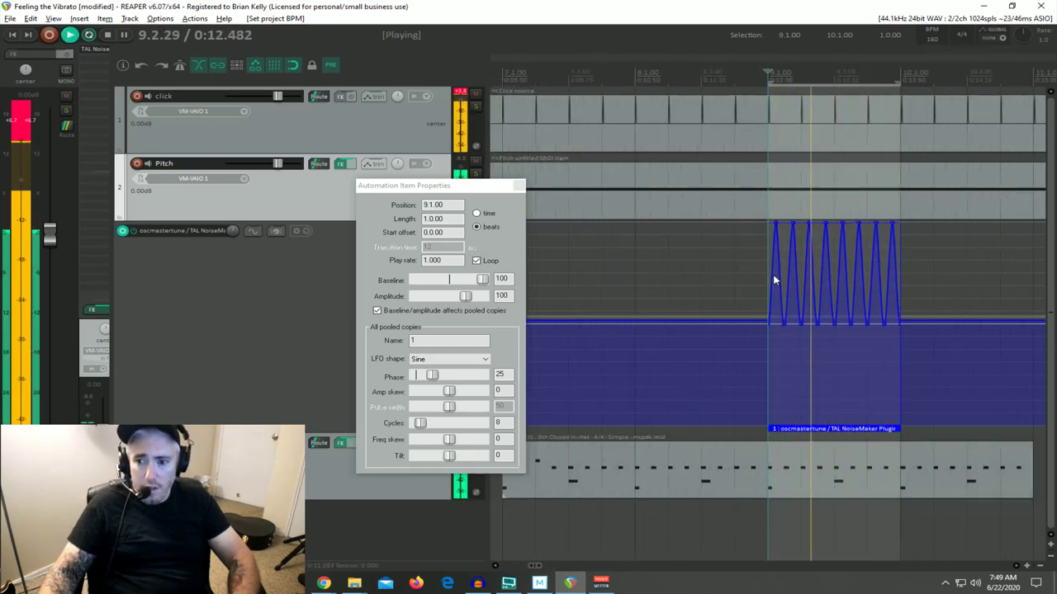
key(space)
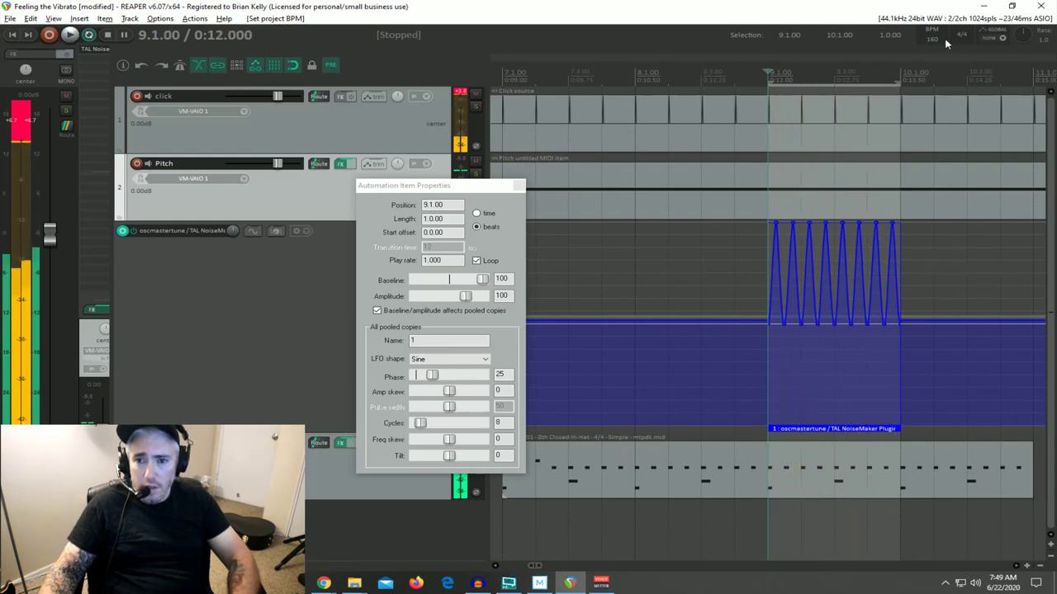
Step: Restore the project tempo to 120 BPM and close the automation item's properties
scroll(938, 39, up, 1)
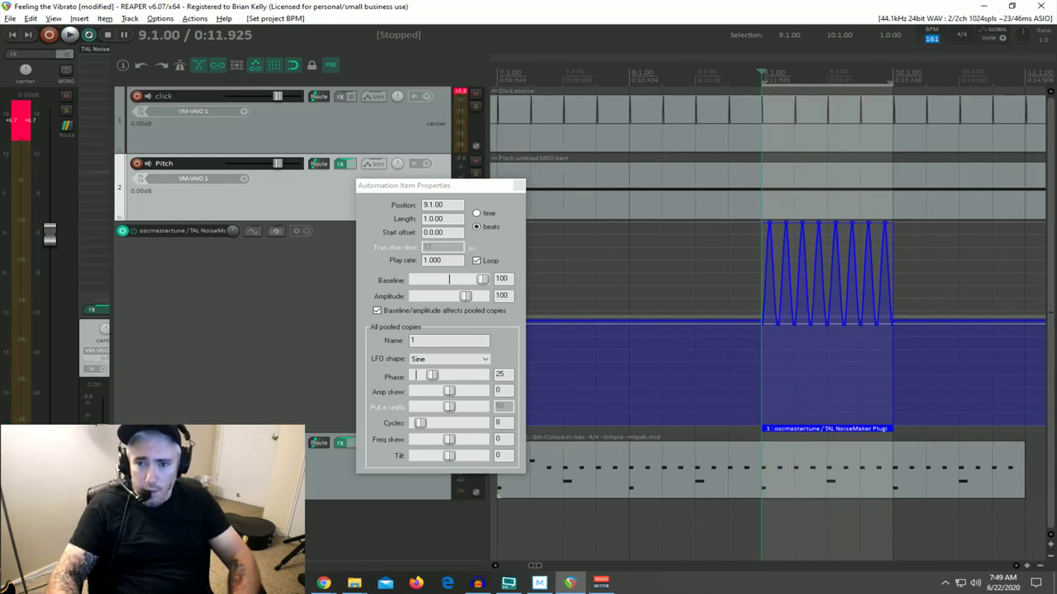
key(ctrl+z)
scroll(770, 291, down, 2)
scroll(770, 292, up, 5)
key(Escape)
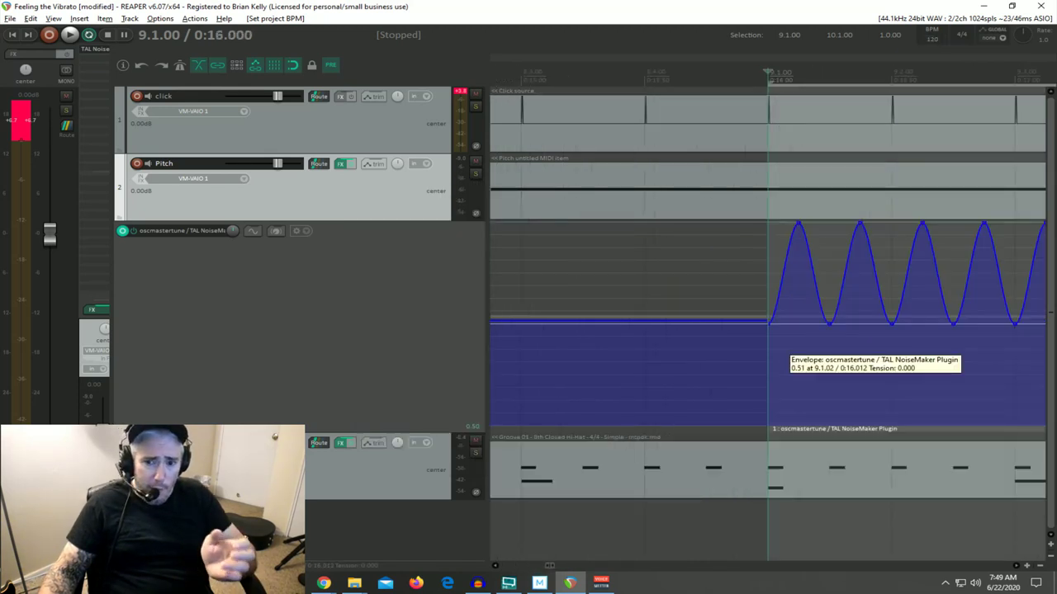
Step: Reopen the bar 9 automation item's properties and set both its amplitude and its baseline to 25
scroll(781, 321, down, 3)
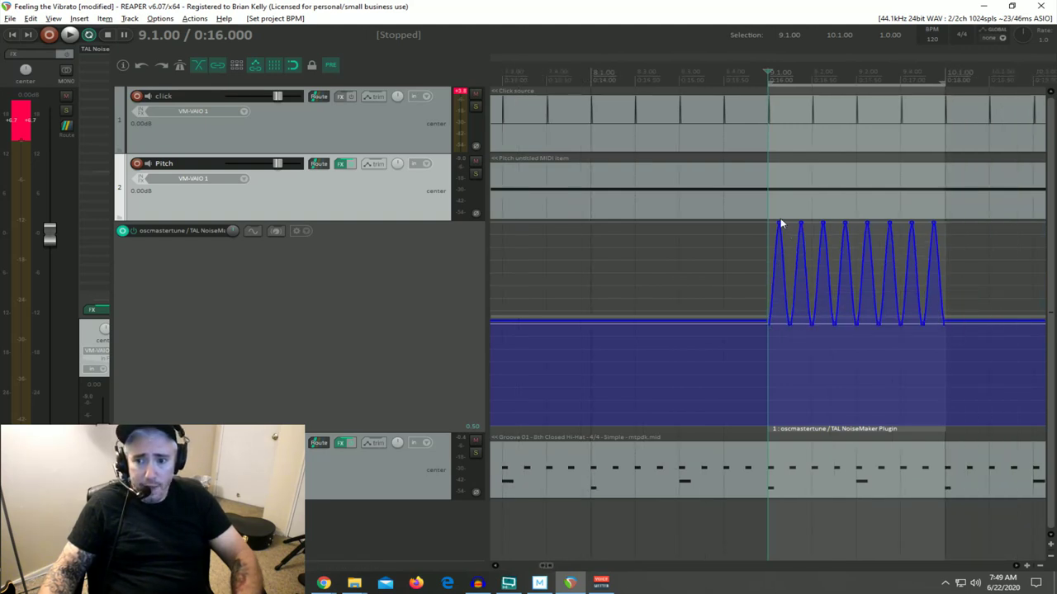
scroll(776, 318, up, 4)
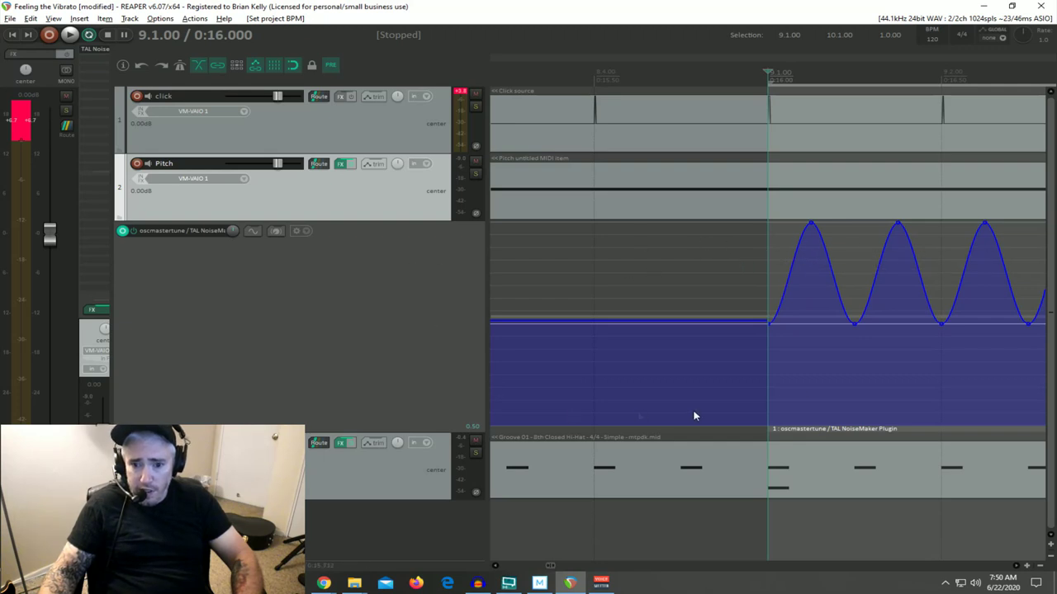
right_click(829, 427)
click(863, 419)
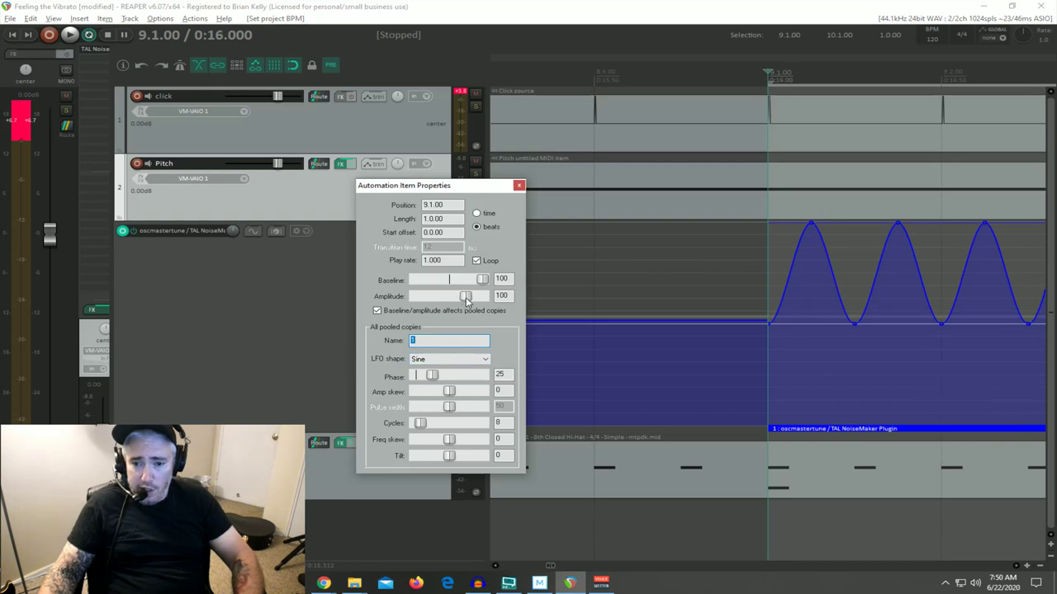
drag(466, 301, 458, 303)
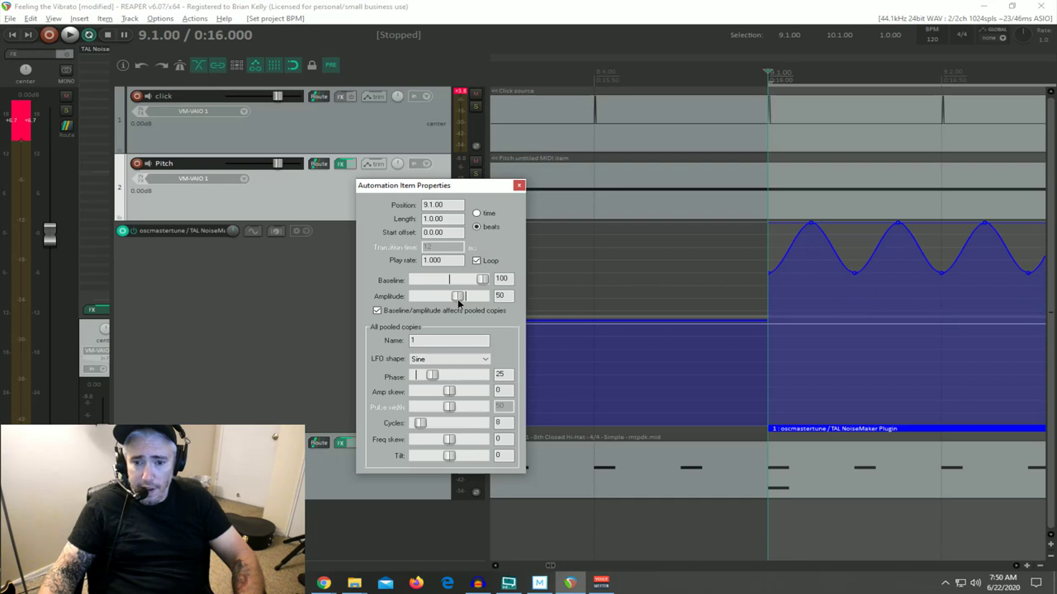
drag(480, 281, 444, 284)
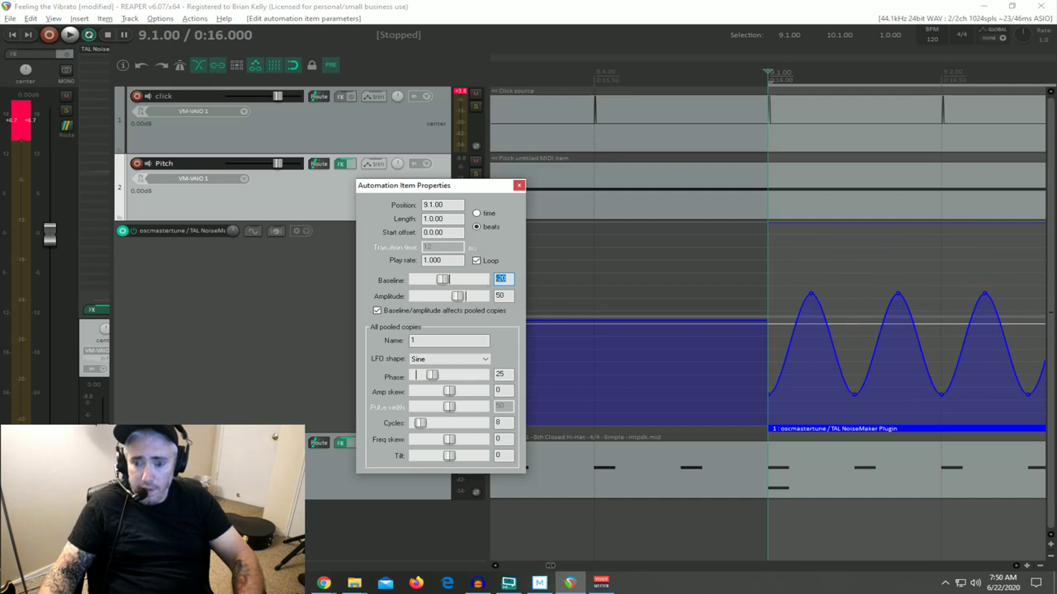
text(-25)
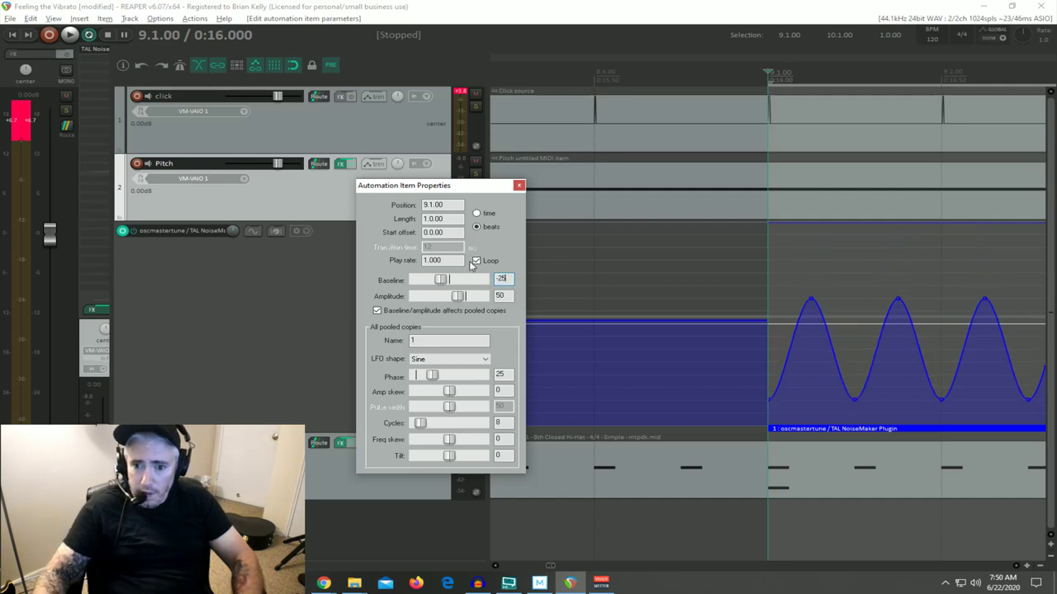
text(25)
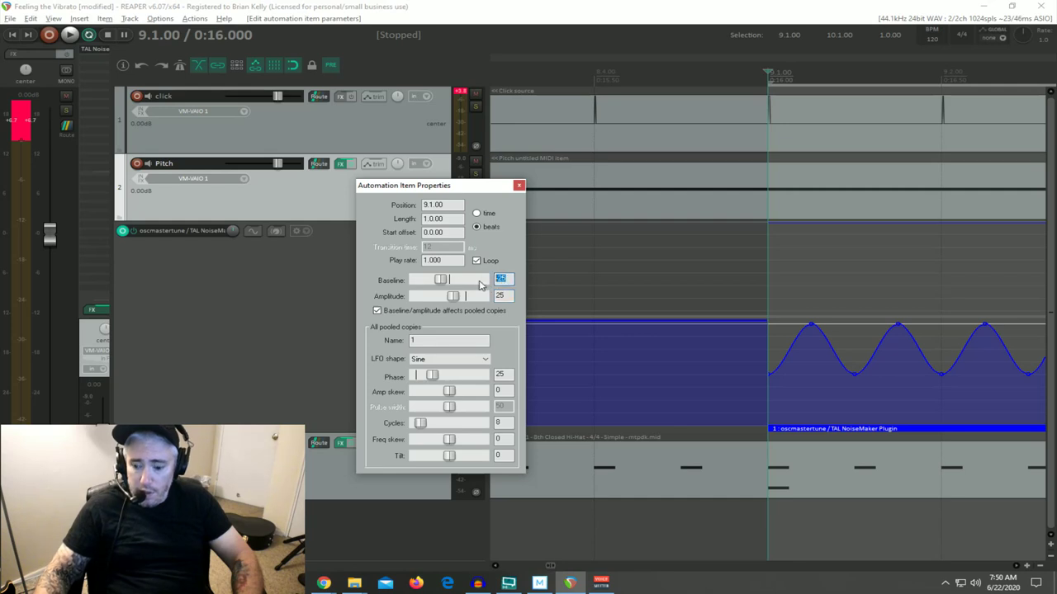
text(25)
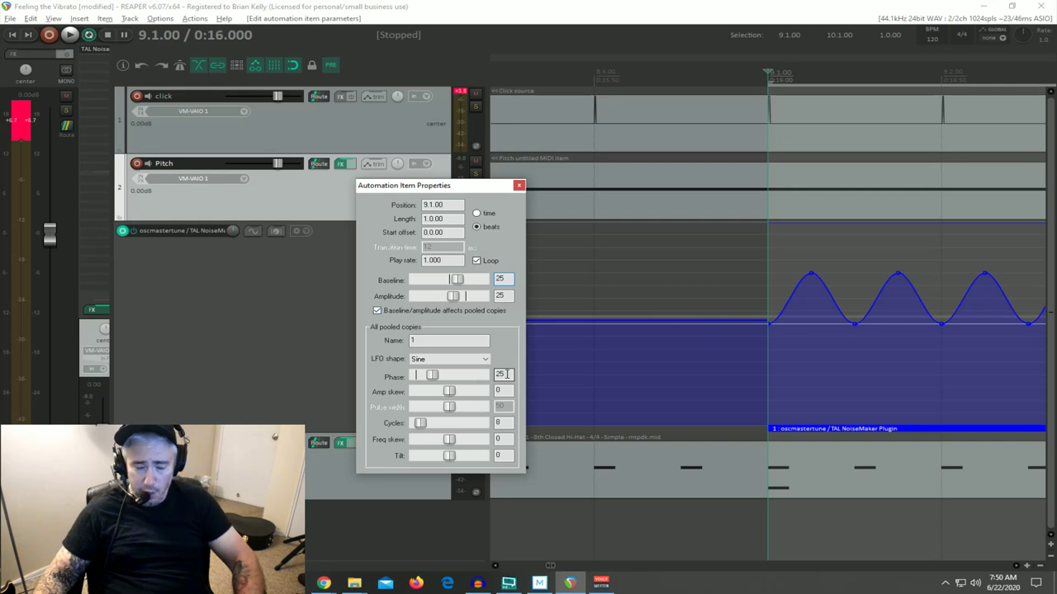
Step: Inspect the narrower vibrato curve against the click and audition it over bar 9
scroll(837, 331, down, 5)
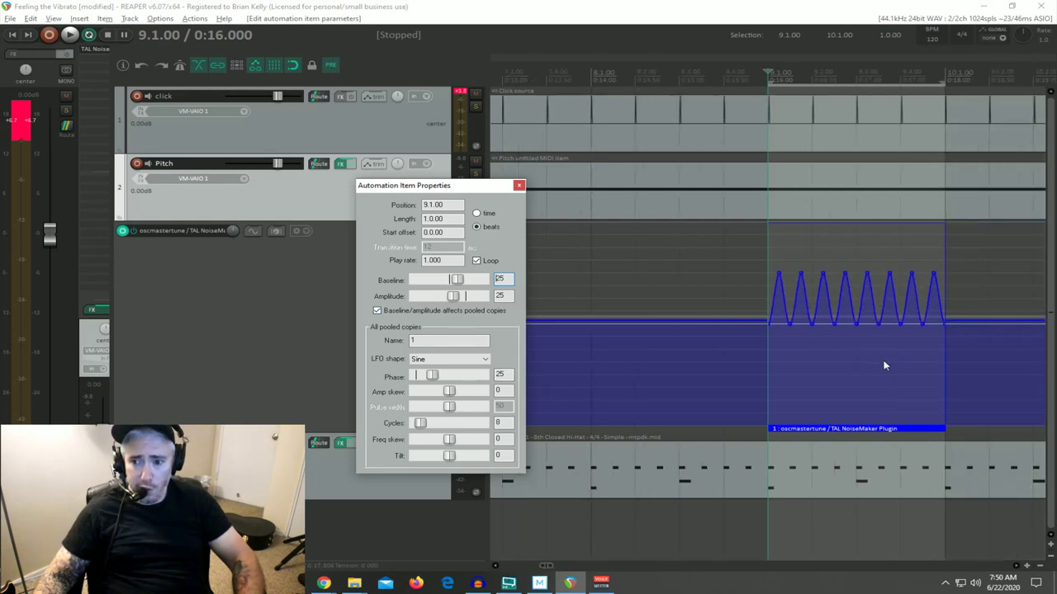
scroll(784, 330, up, 4)
key(space)
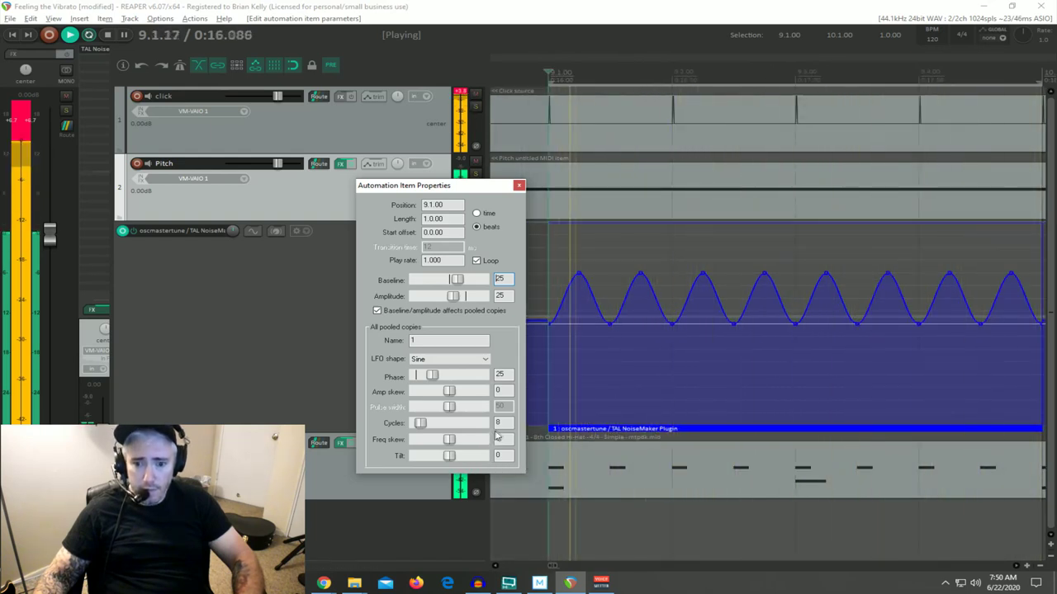
key(space)
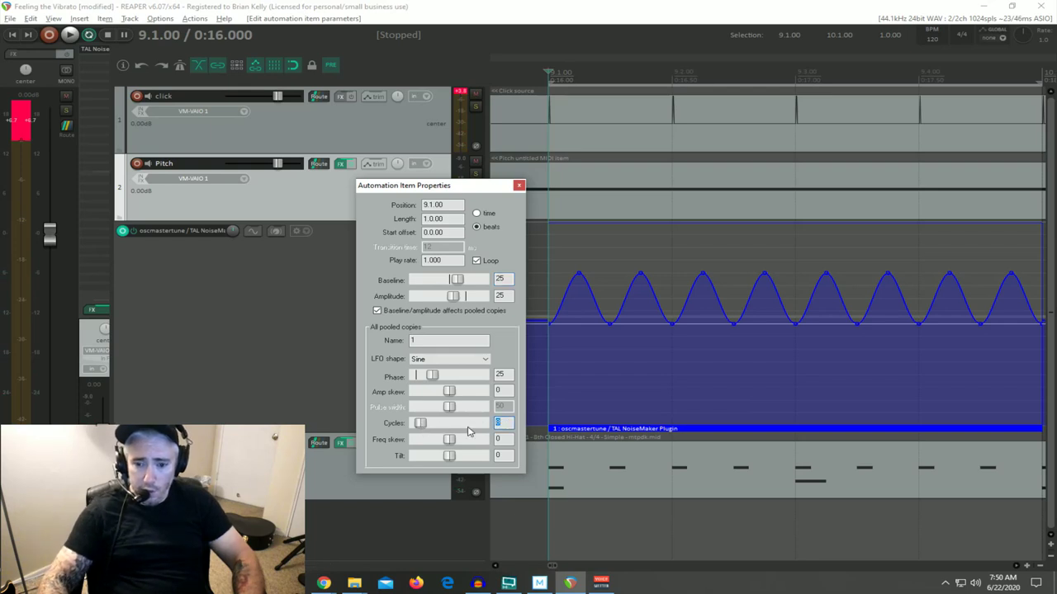
Step: Set the automation item's cycles to 16 and audition the narrower vibrato over bar 9
text(16)
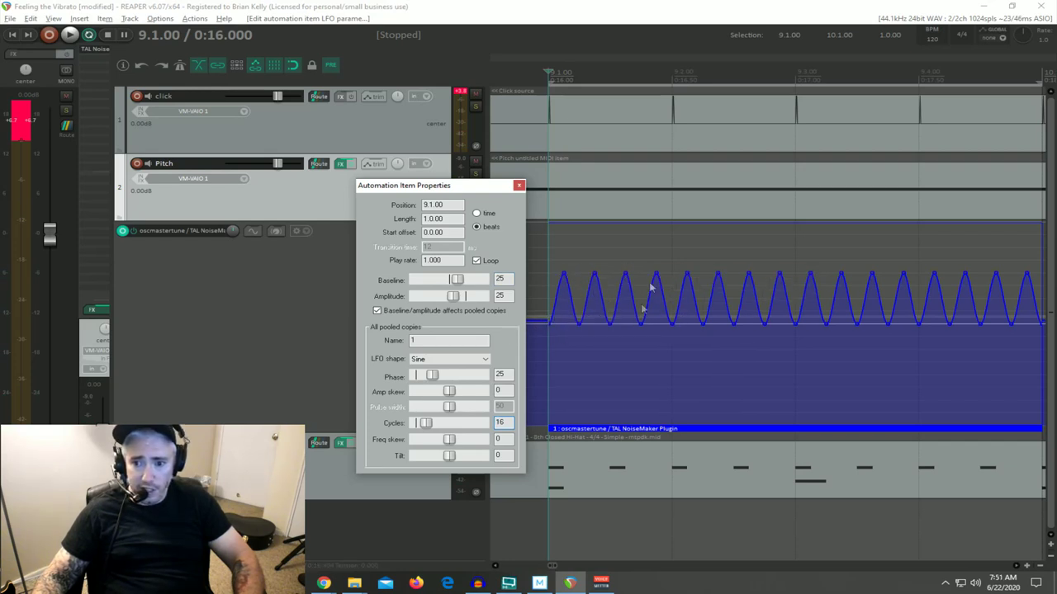
key(space)
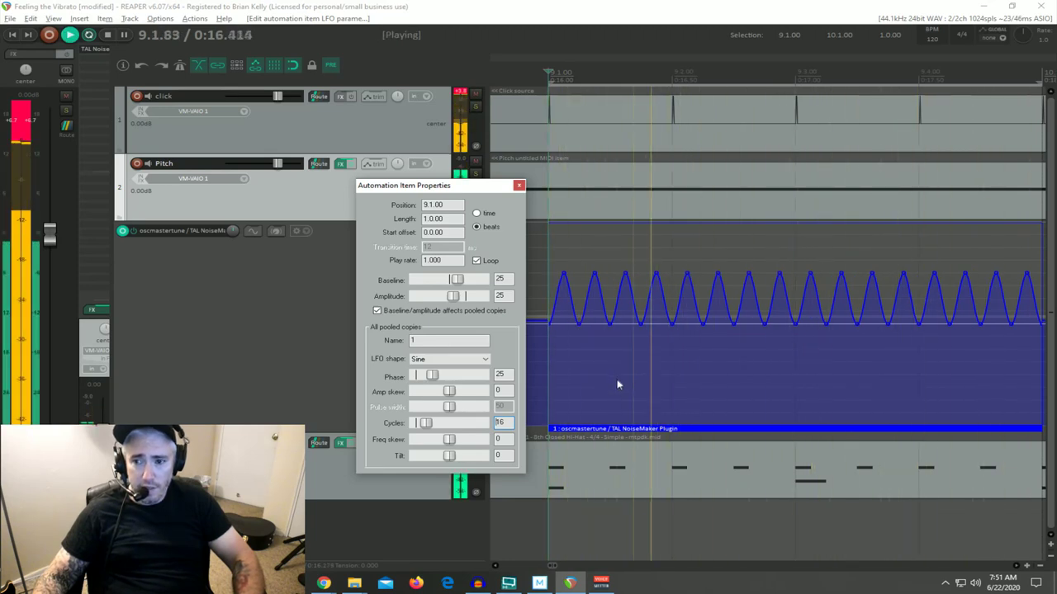
key(space)
Step: Set the automation item's cycles to 12 and audition the narrower triplet vibrato over bar 9
drag(509, 424, 483, 425)
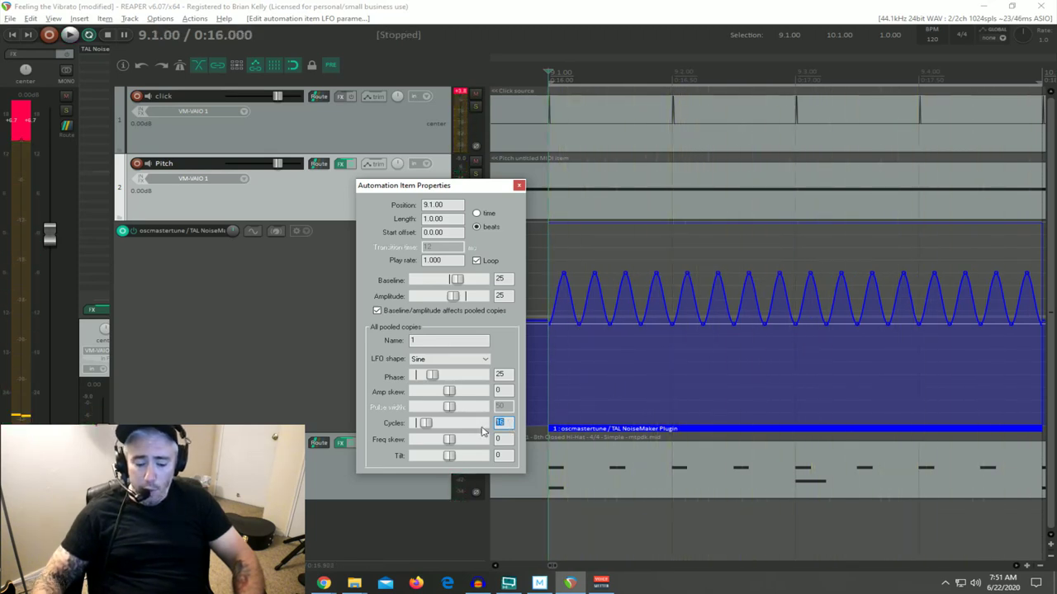
text(12)
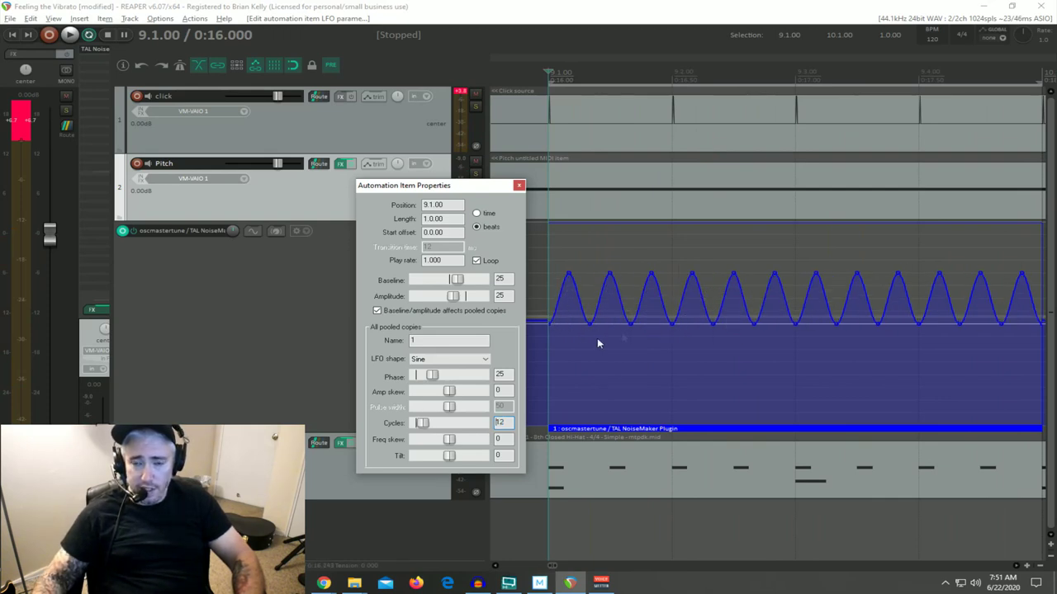
key(space)
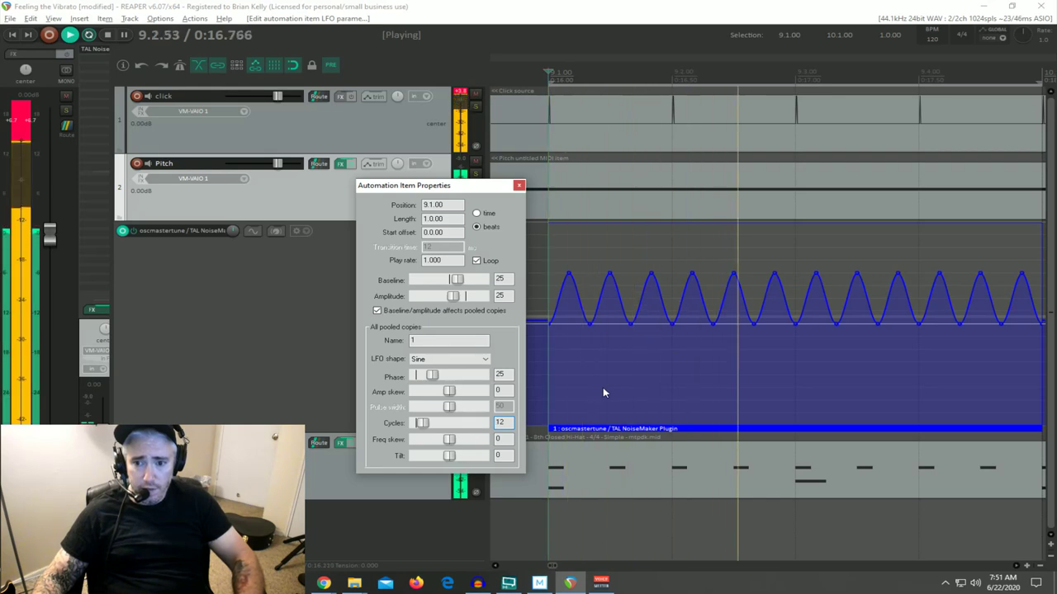
key(space)
Step: Set the automation item's cycles back to 8, audition the narrower vibrato and close the properties
double_click(511, 423)
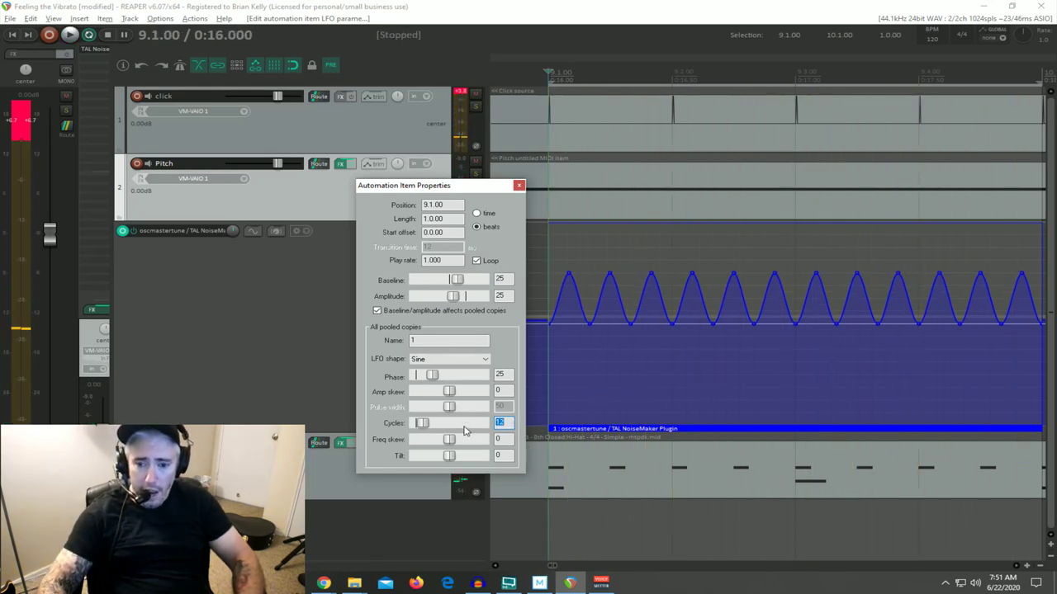
text(8)
key(space)
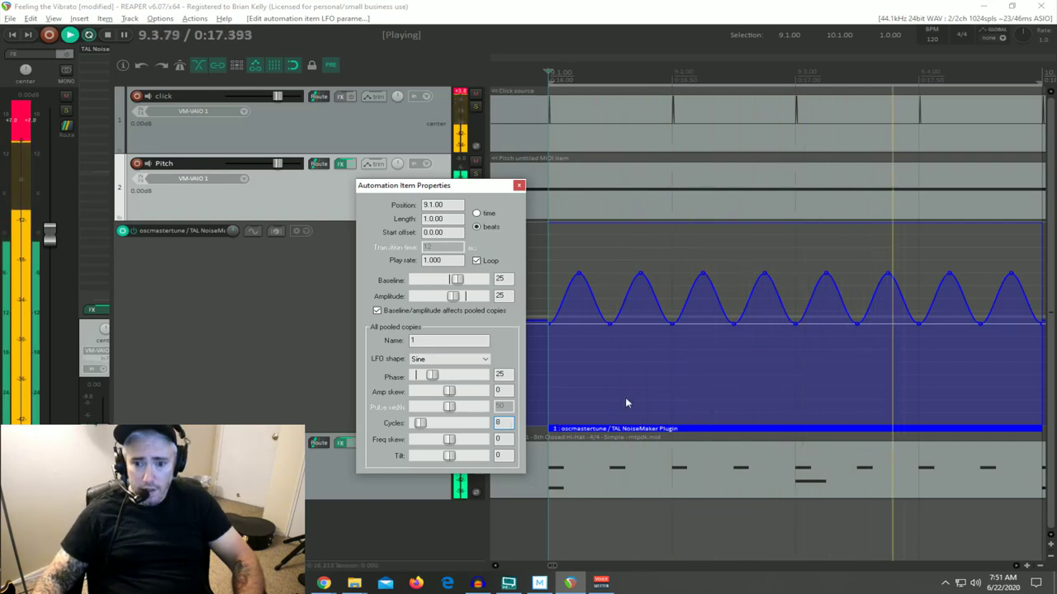
key(space)
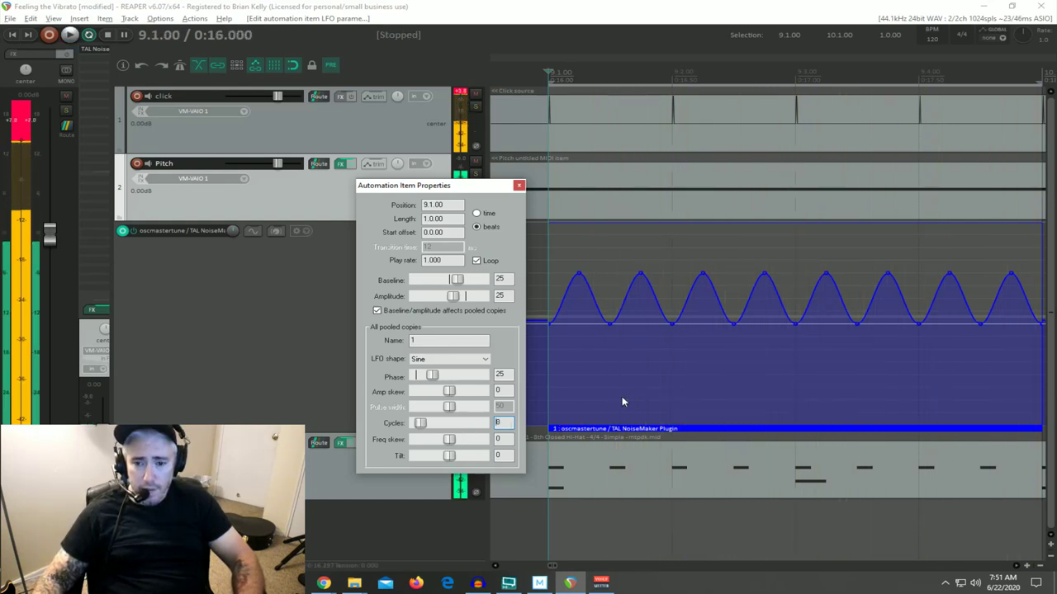
key(Escape)
scroll(723, 394, down, 5)
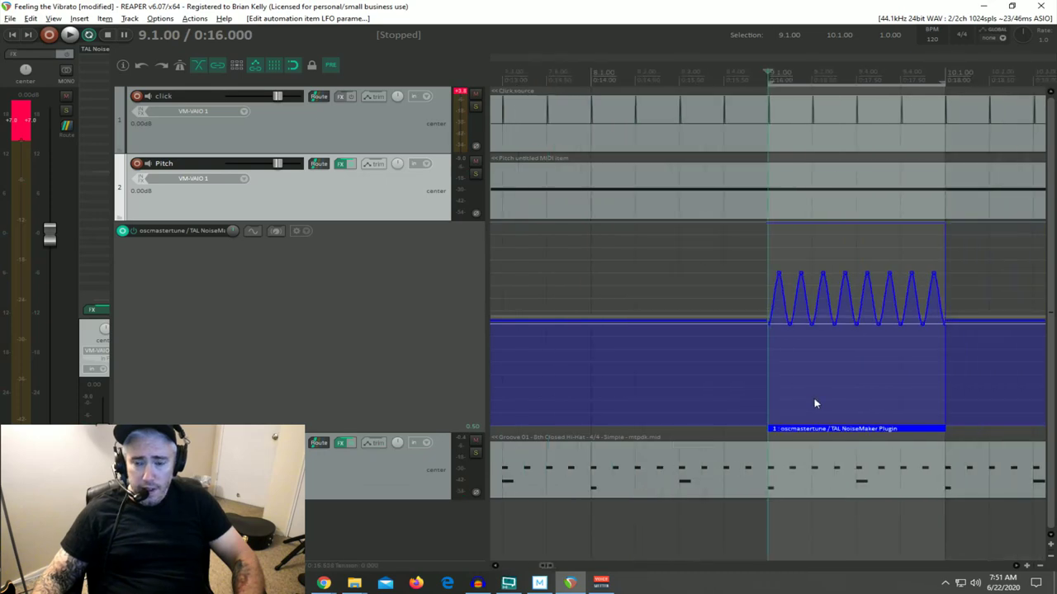
Step: Open the Pitch track's MIDI item for editing and move its long D4 note up to A4
double_click(796, 201)
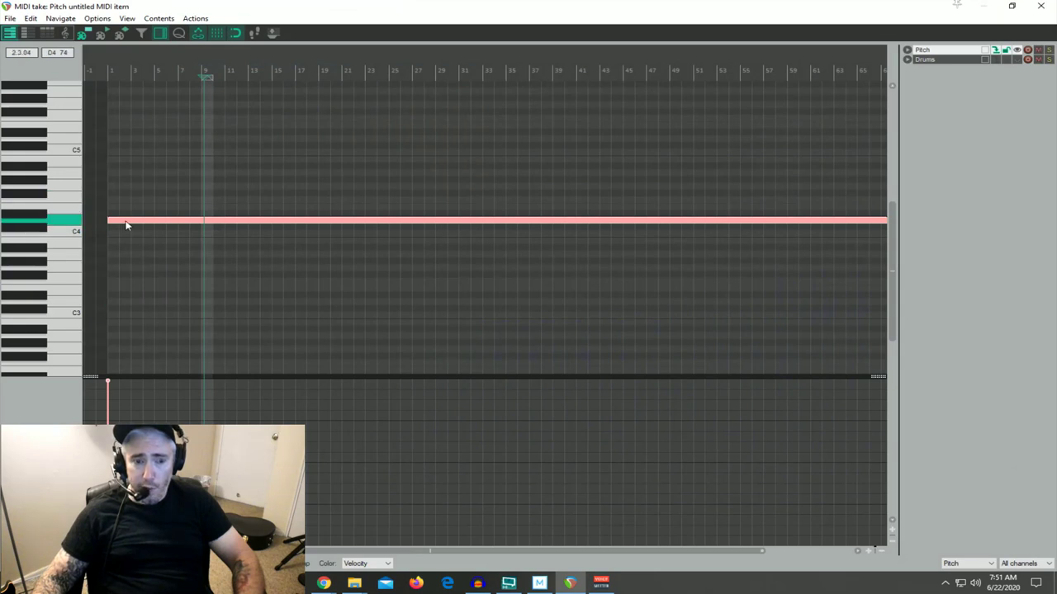
drag(138, 228, 139, 175)
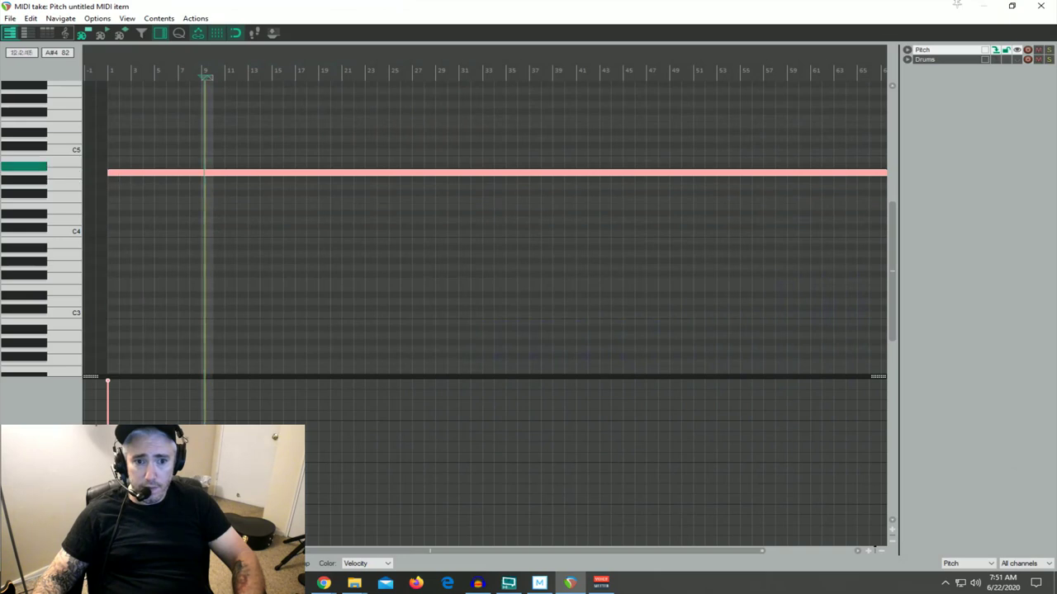
Step: Move the Pitch track's long note down to G3, raise it back to D4 and close the MIDI editor
scroll(231, 185, up, 4)
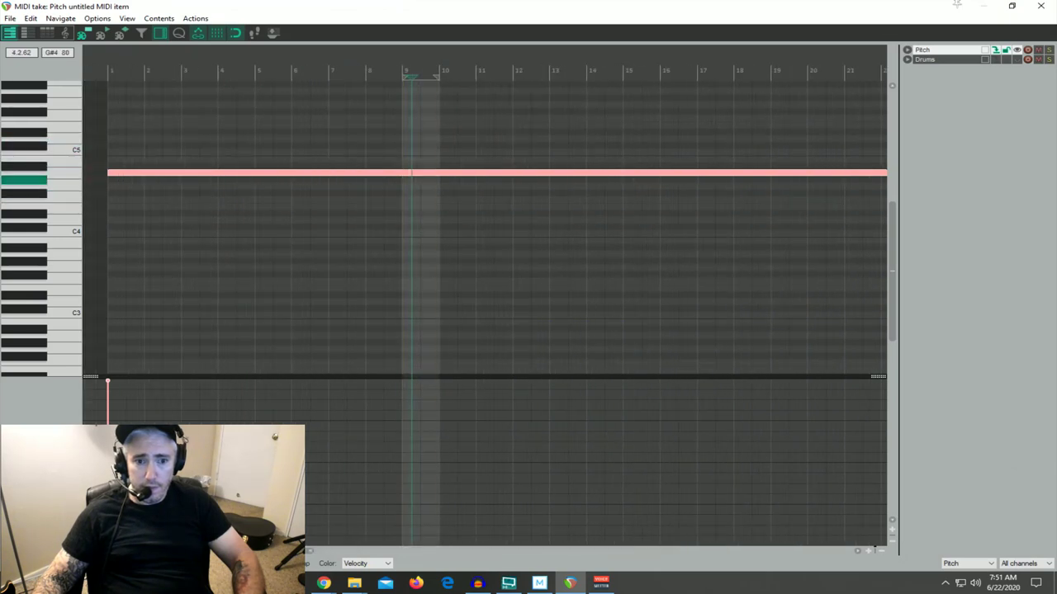
drag(234, 180, 235, 272)
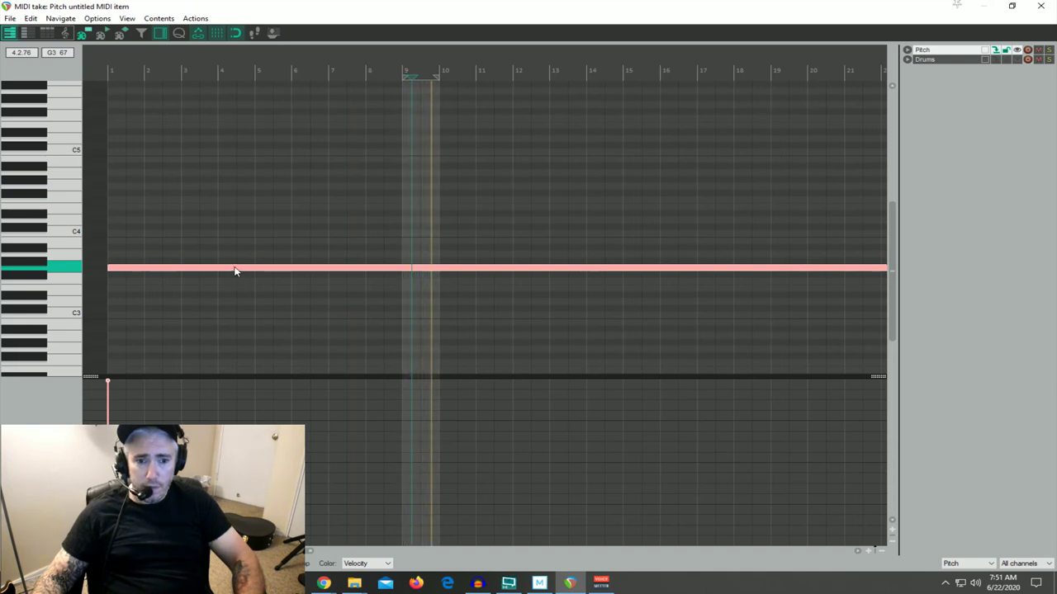
drag(236, 272, 236, 222)
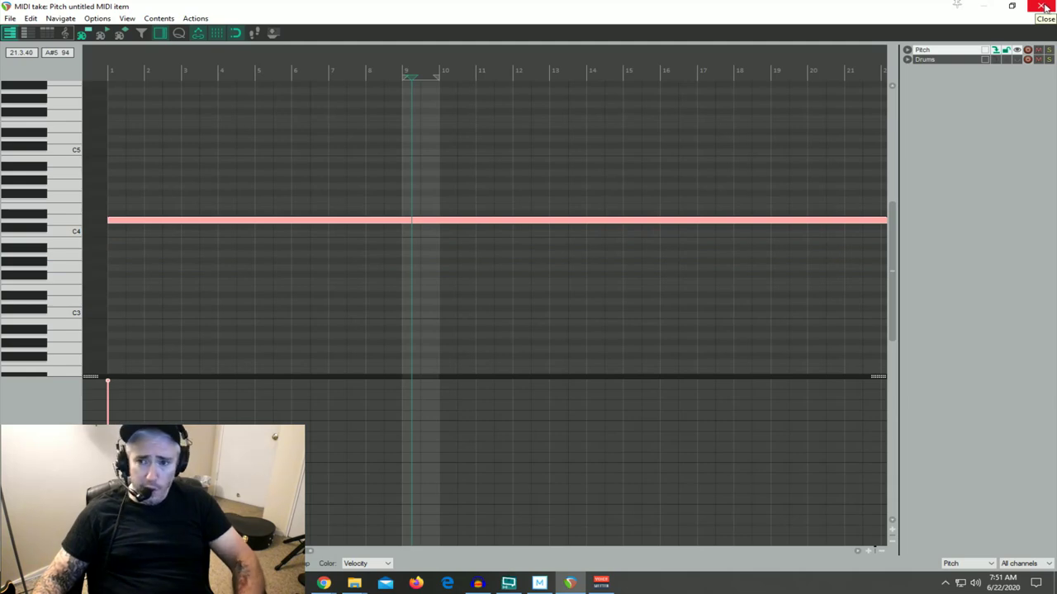
click(1042, 6)
Step: Clear the time selection and extend the looped vibrato automation item from bar 9 to a length of 65 bars
scroll(752, 383, down, 8)
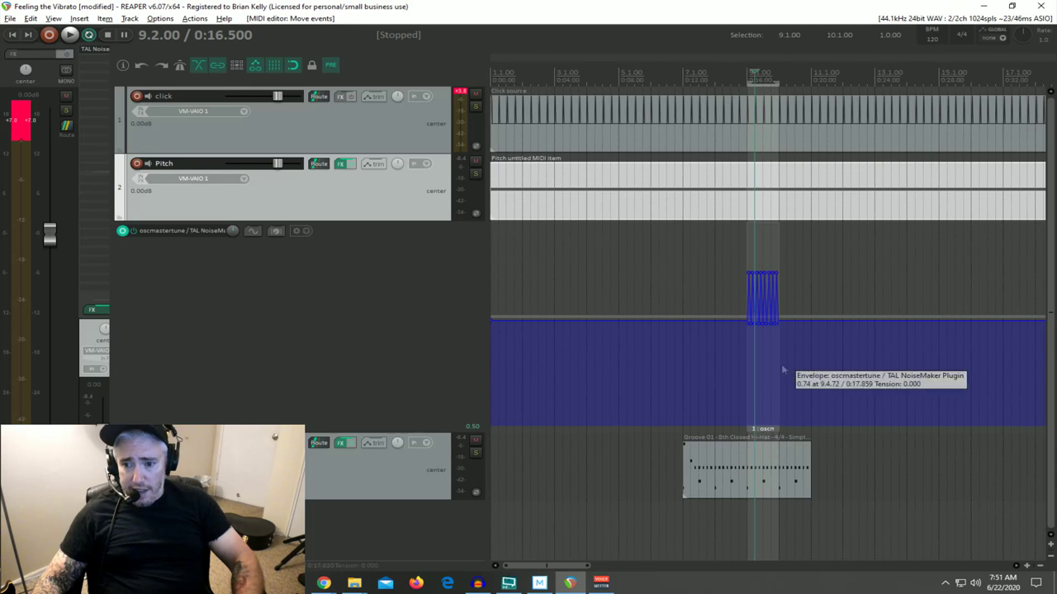
scroll(767, 347, up, 8)
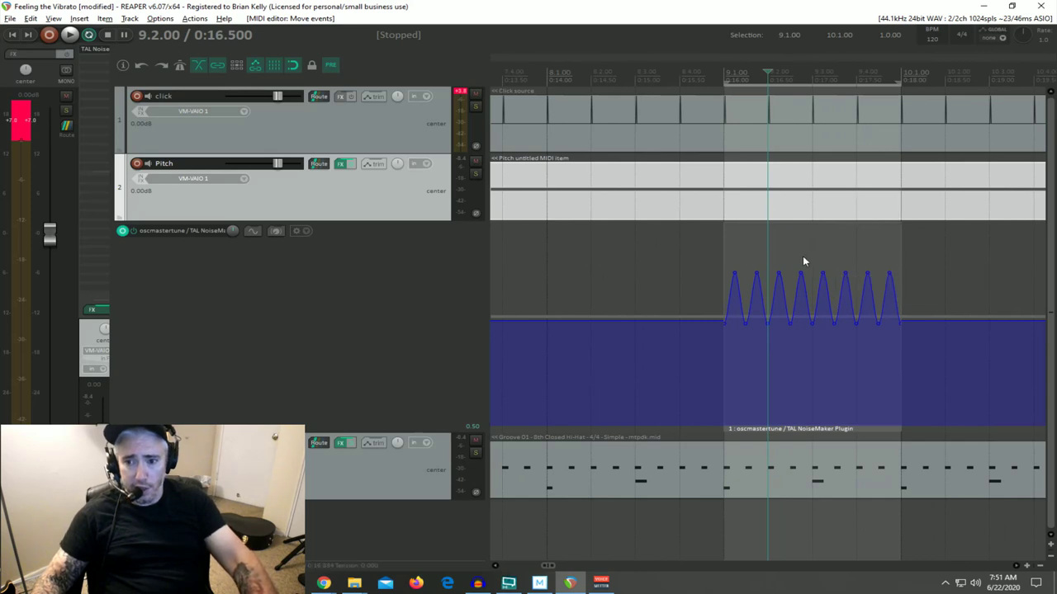
key(Escape)
scroll(738, 452, down, 6)
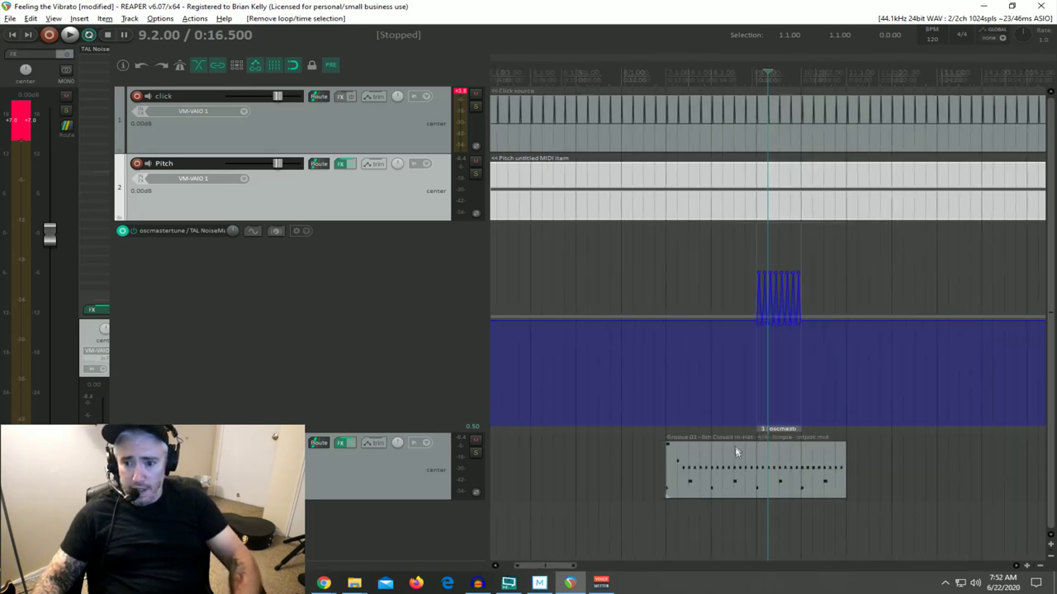
drag(799, 429, 1032, 429)
scroll(604, 436, down, 6)
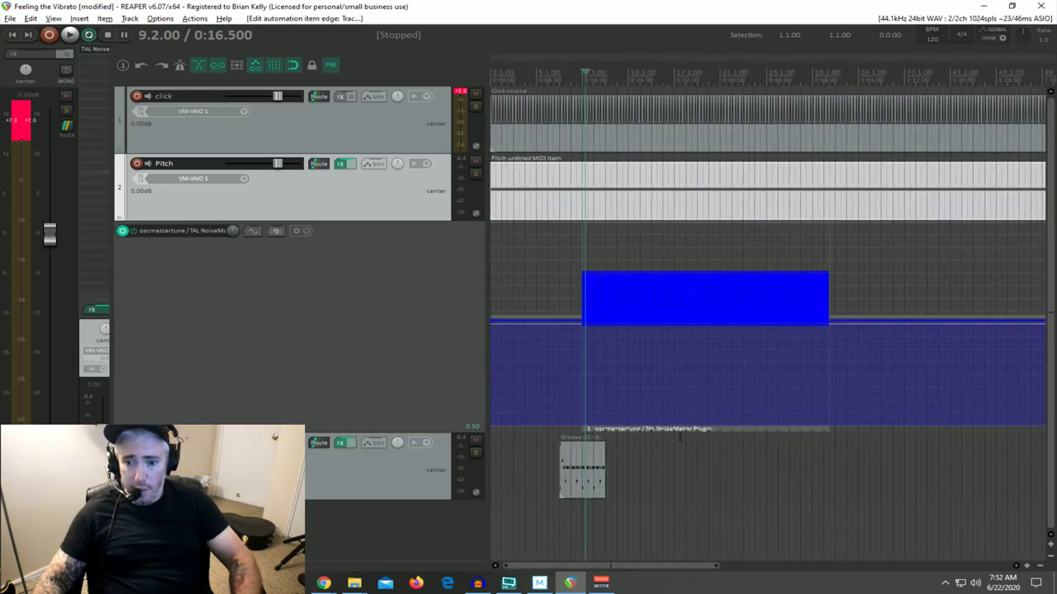
drag(654, 430, 912, 429)
Step: Play the project from bar 8 to audition the vibrato entering at bar 9
scroll(723, 342, up, 5)
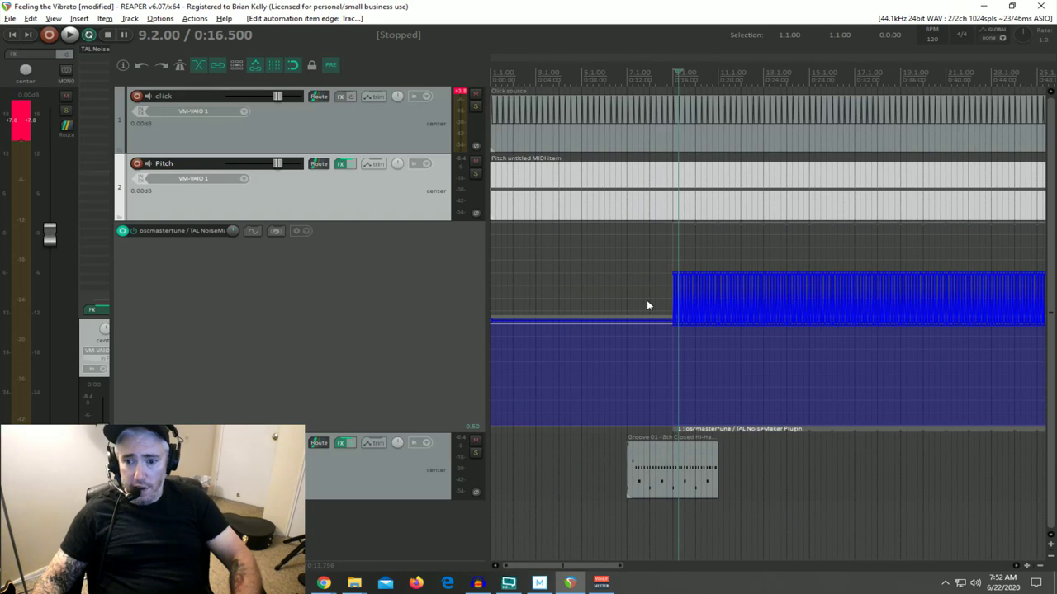
scroll(703, 356, up, 4)
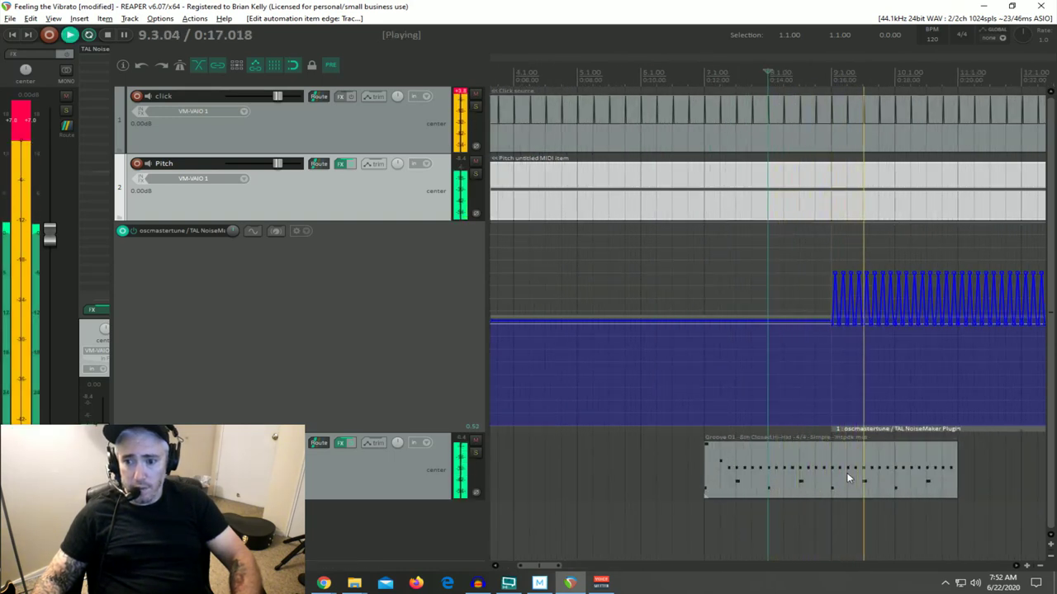
key(space)
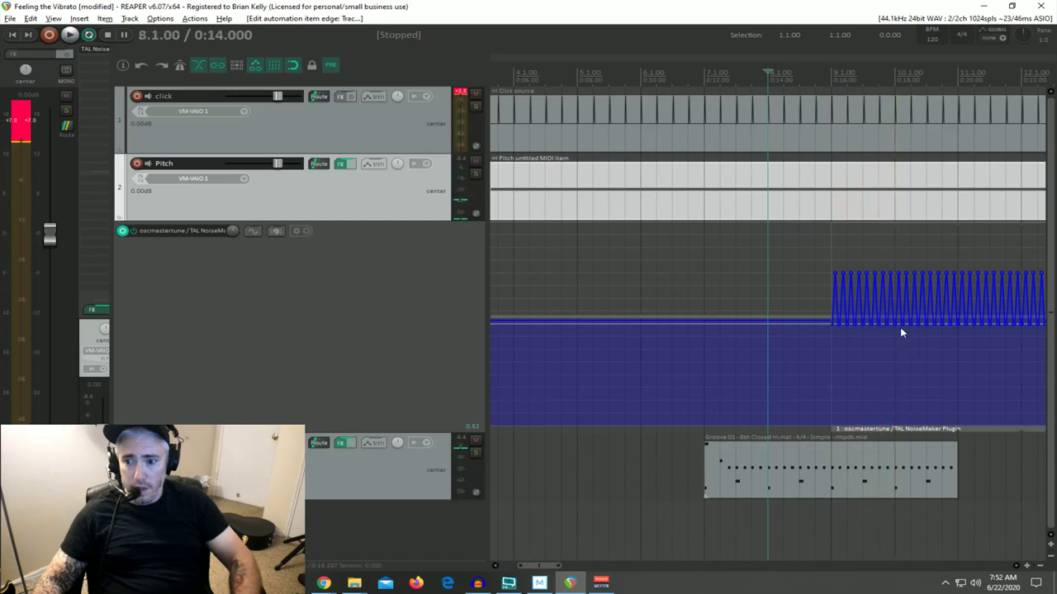
Step: Copy the four-bar drum groove on the Drums track and paste copies end to end from bar 11 to bar 75
scroll(904, 439, down, 2)
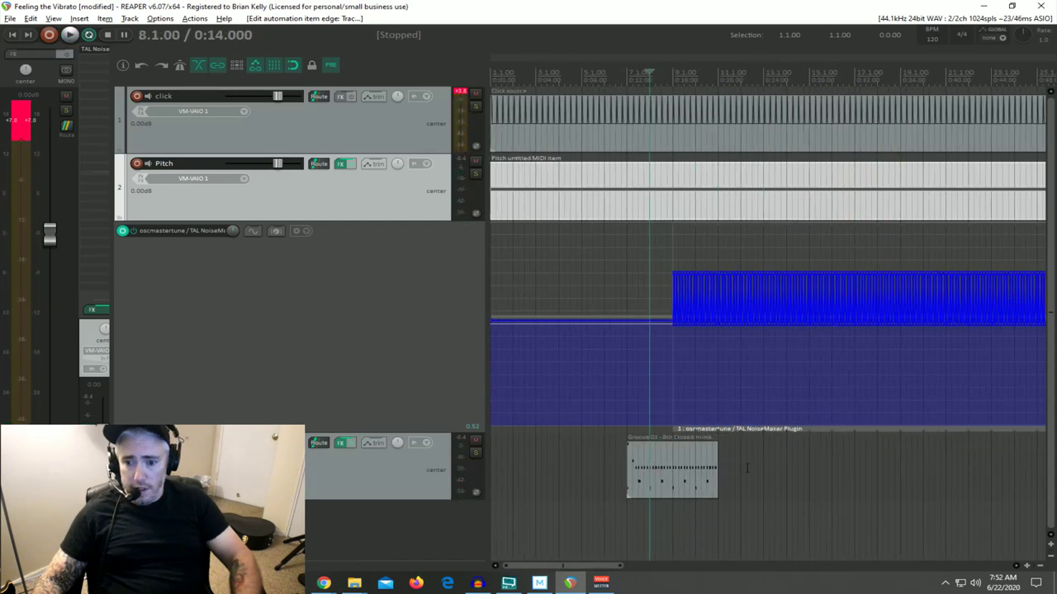
click(790, 470)
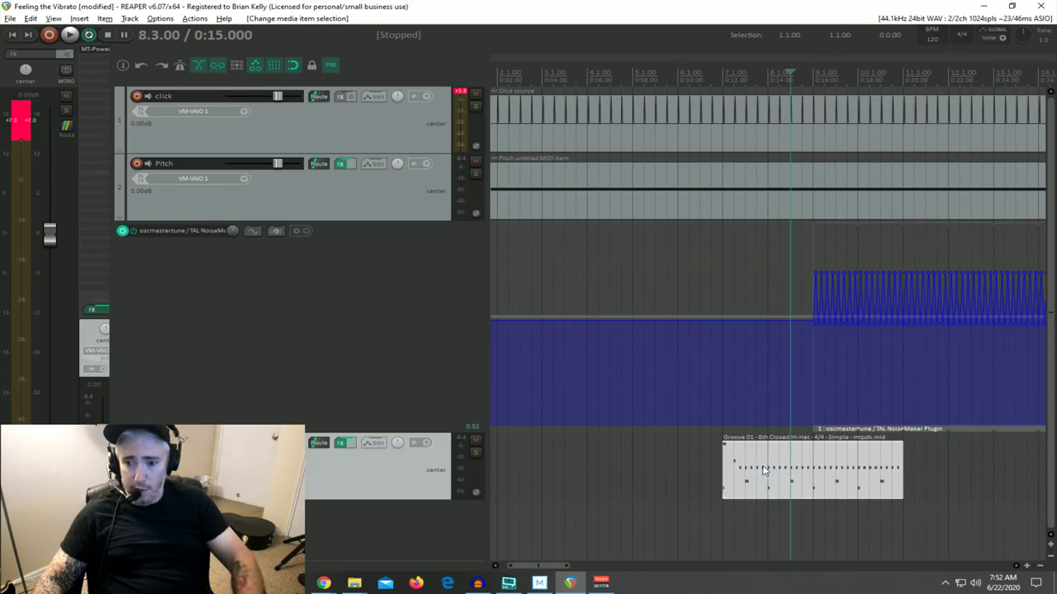
right_click(764, 470)
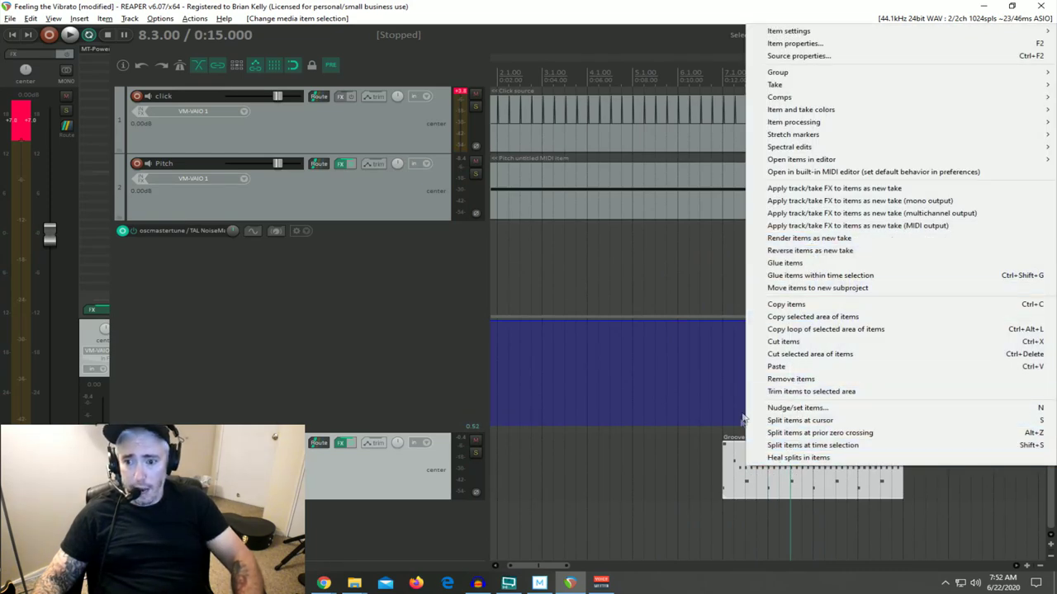
click(710, 464)
click(749, 477)
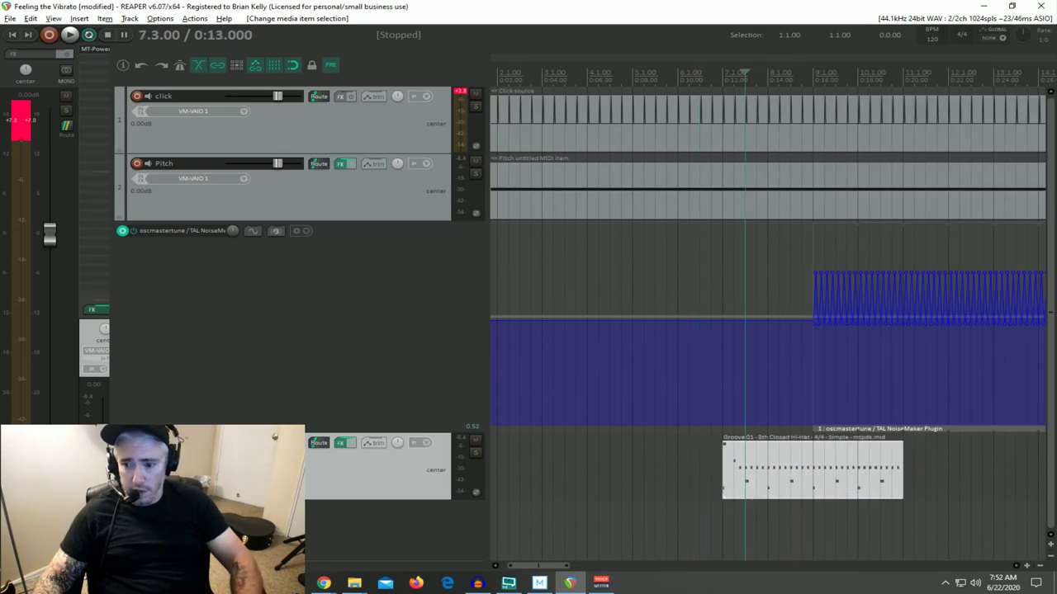
key(ctrl+v)
key(ctrl+v)
key(ctrl+v)
scroll(626, 466, down, 5)
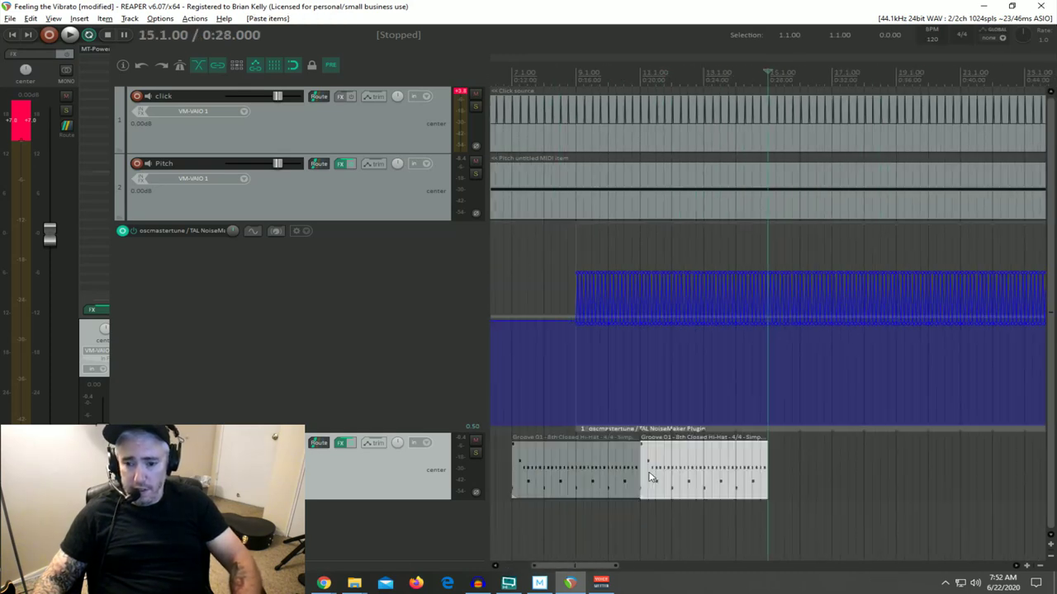
key(ctrl+v)
key(ctrl+v)
key(ctrl+v)
key(ctrl+v)
key(ctrl+v)
key(ctrl+v)
key(ctrl+v)
key(ctrl+v)
key(ctrl+v)
key(ctrl+v)
key(ctrl+v)
key(ctrl+v)
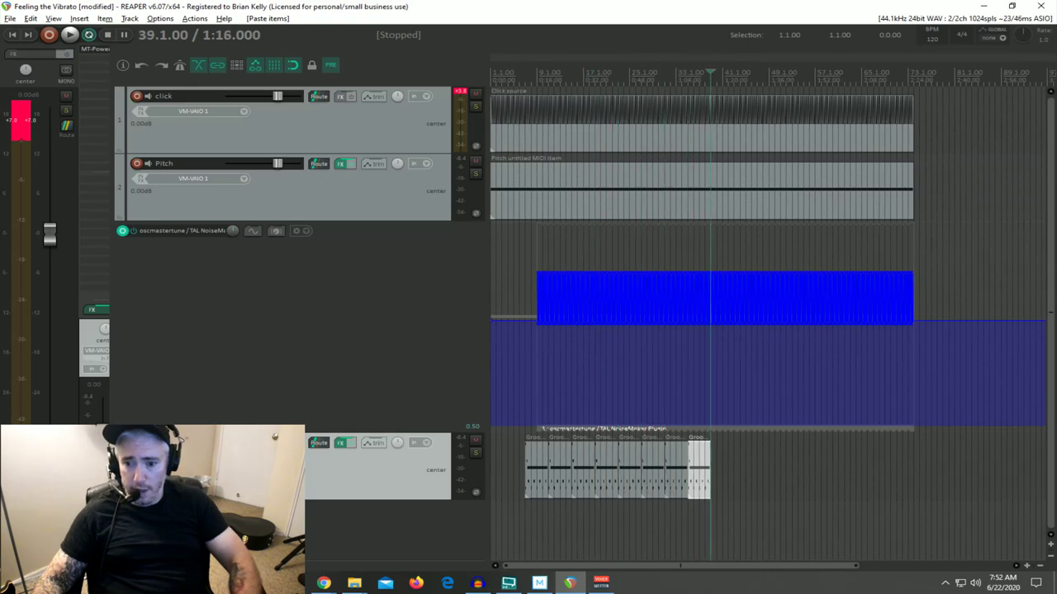
key(ctrl+v)
key(ctrl+v)
key(ctrl+v)
key(ctrl+v)
key(ctrl+v)
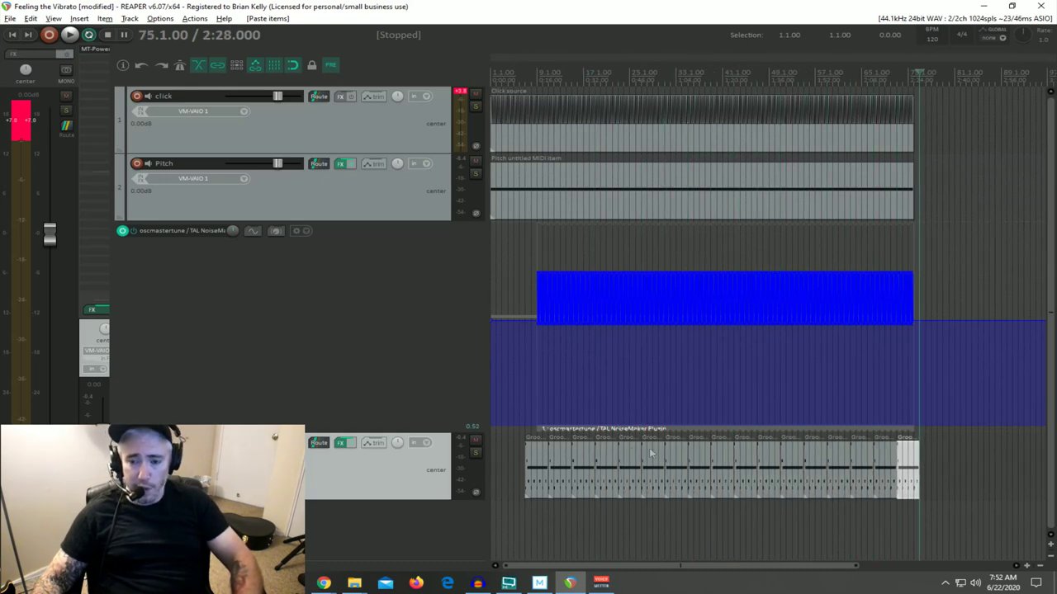
scroll(642, 403, up, 3)
key(ctrl+v)
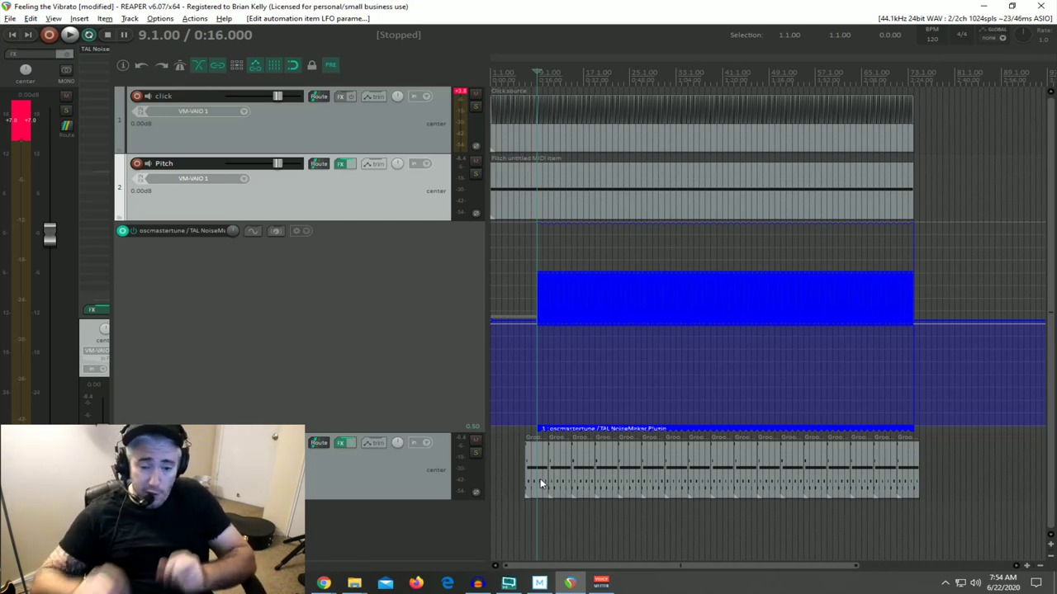
Step: Open the automation item's properties and extend its end to match the last drum groove, giving a length of 66 bars
click(338, 448)
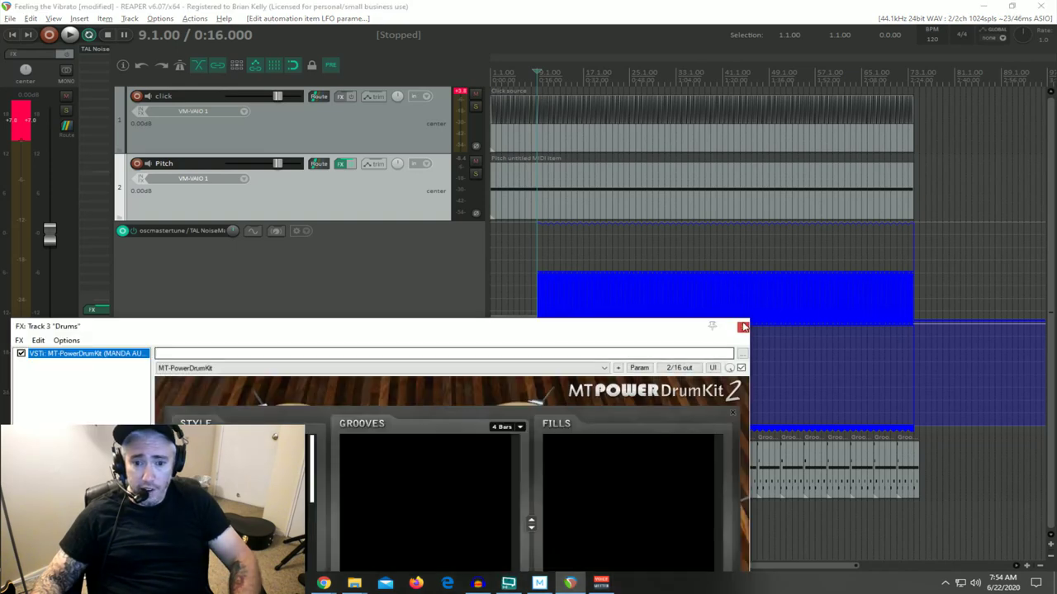
click(747, 325)
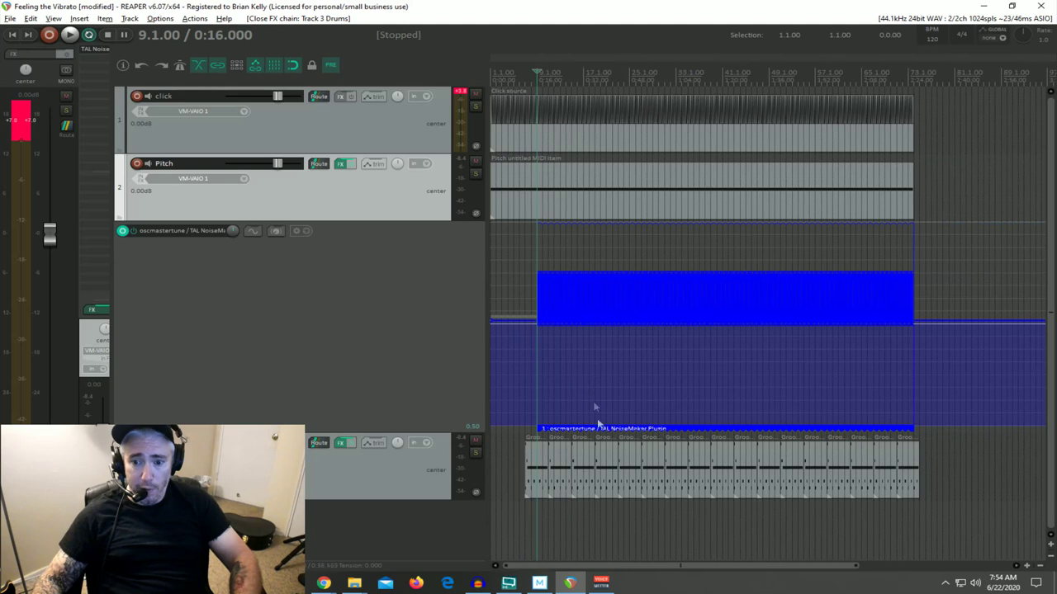
right_click(591, 428)
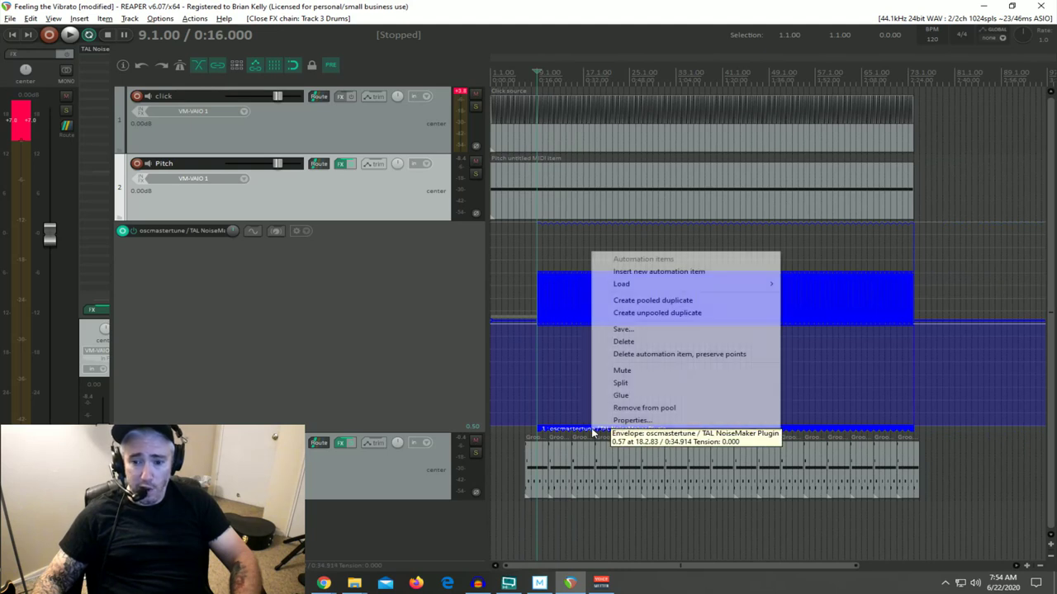
click(656, 423)
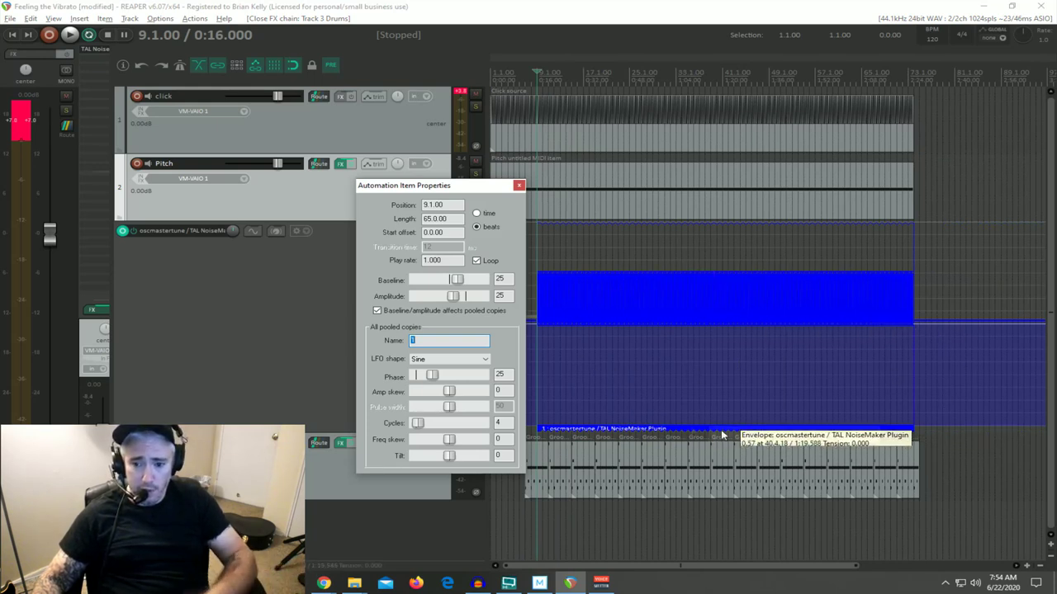
drag(915, 431, 753, 430)
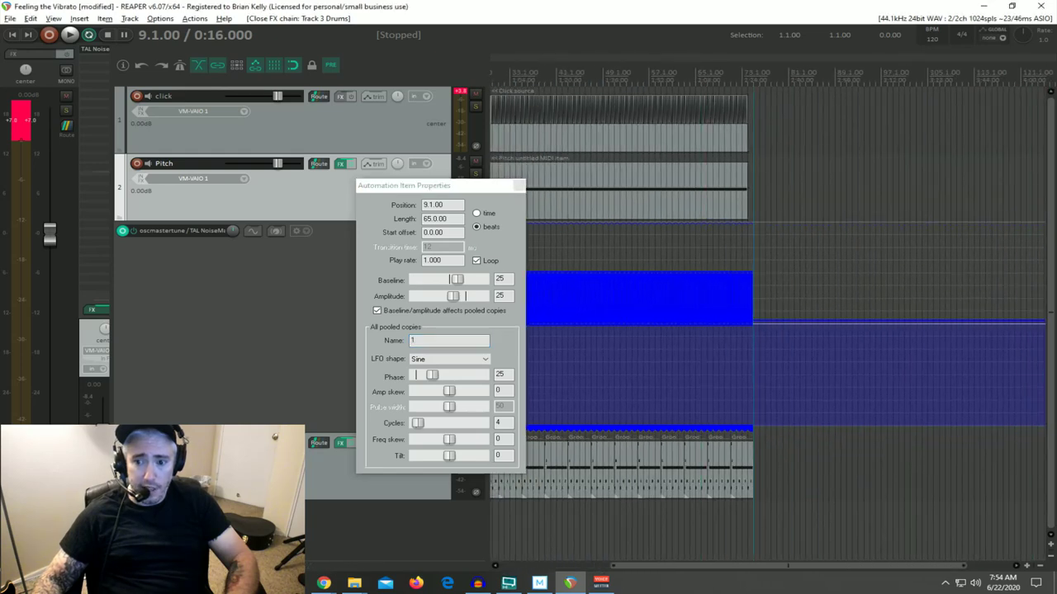
scroll(580, 366, down, 5)
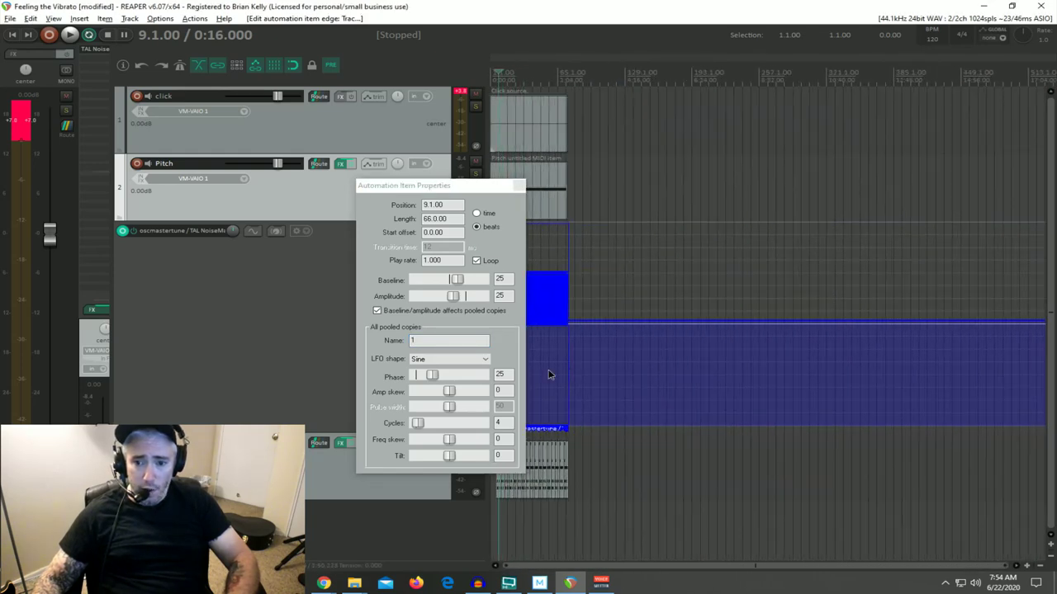
Step: Reopen the extended automation item's properties and set both its baseline and amplitude to 100
click(548, 372)
scroll(547, 397, down, 2)
scroll(545, 401, up, 8)
scroll(525, 394, up, 3)
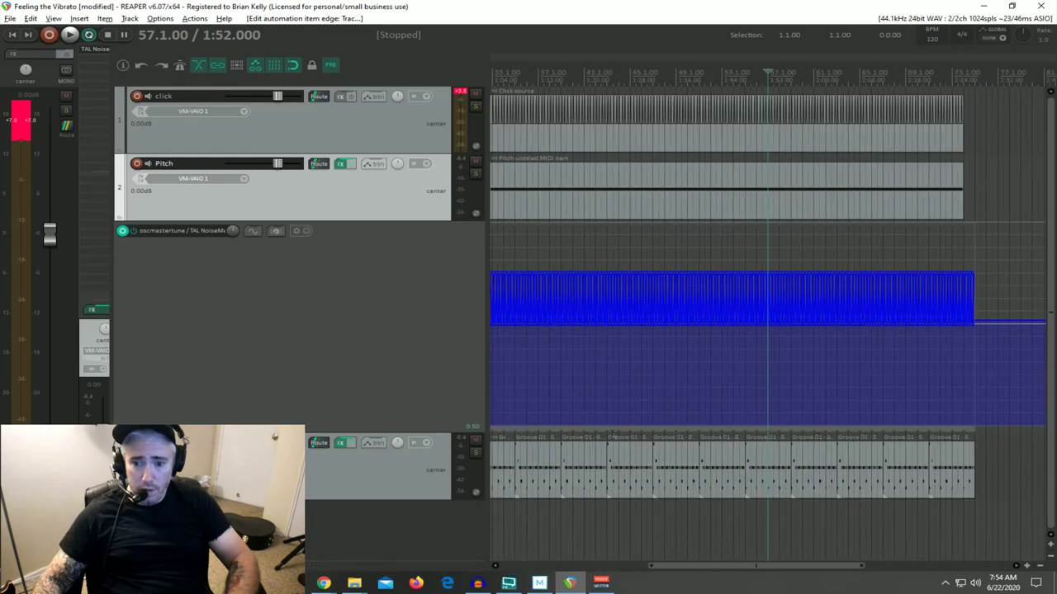
scroll(545, 413, down, 1)
click(568, 430)
right_click(568, 430)
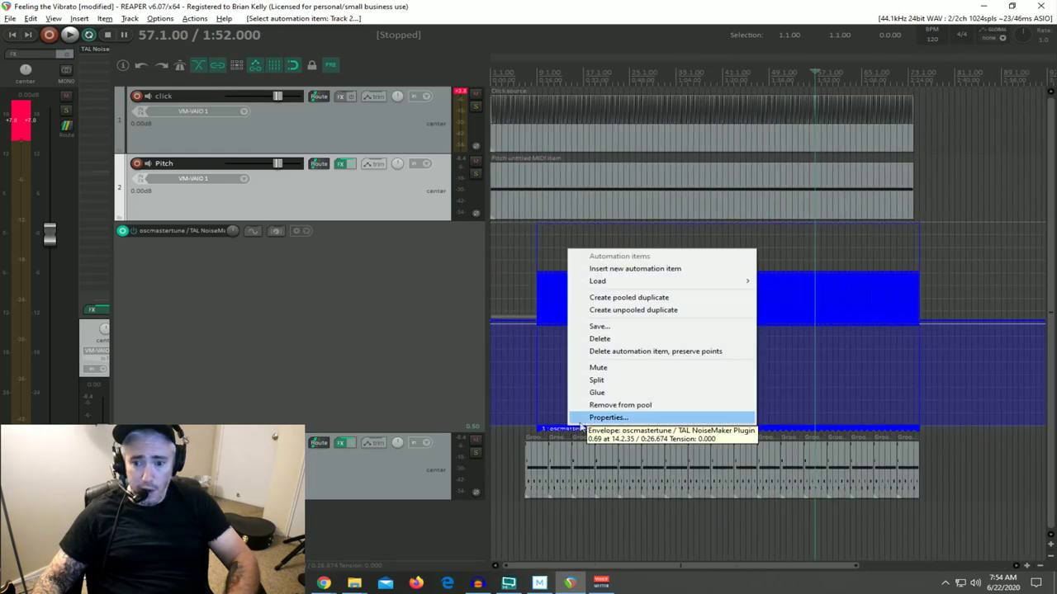
click(582, 419)
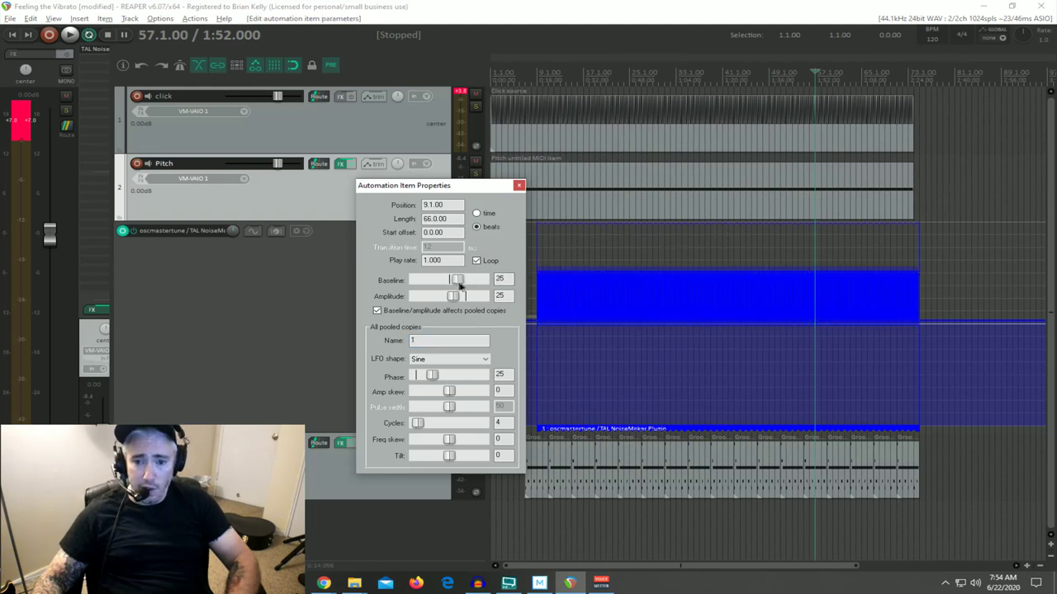
drag(457, 281, 495, 284)
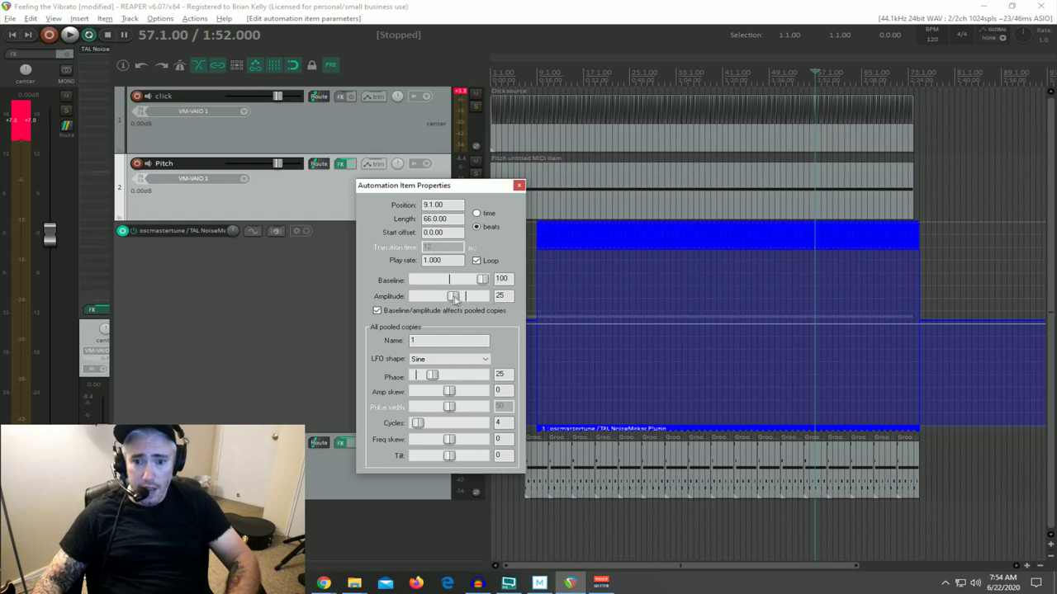
drag(452, 297, 454, 300)
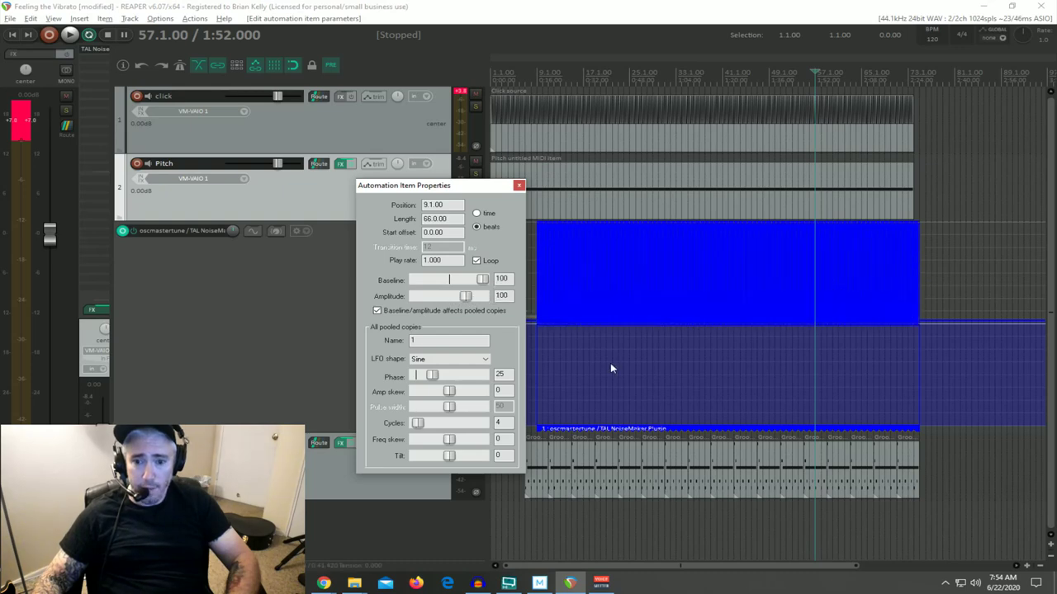
Step: Set the automation item's cycles to 8 and close its properties
scroll(610, 368, up, 3)
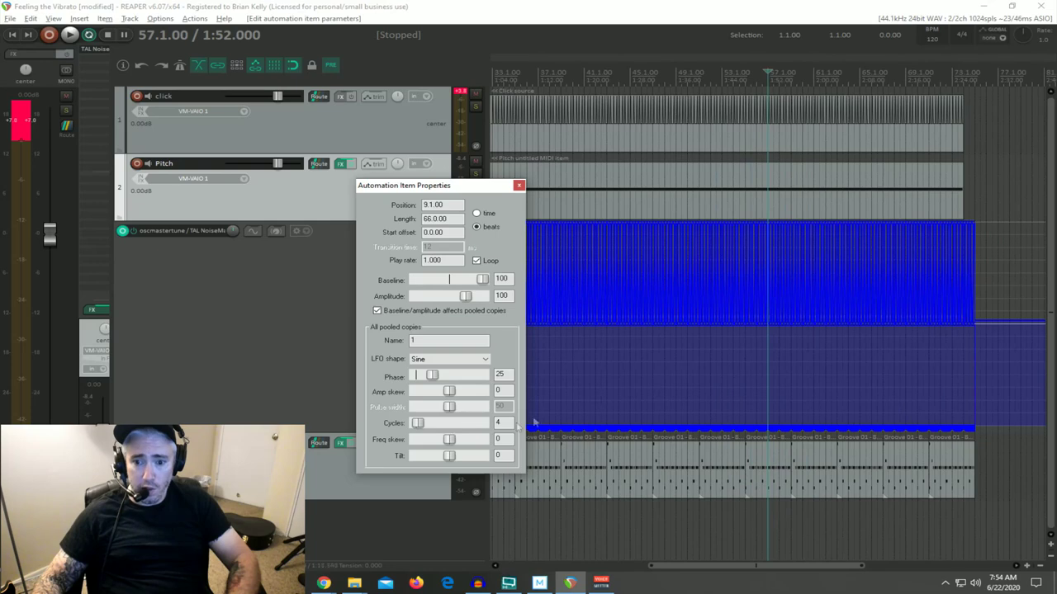
scroll(476, 423, up, 7)
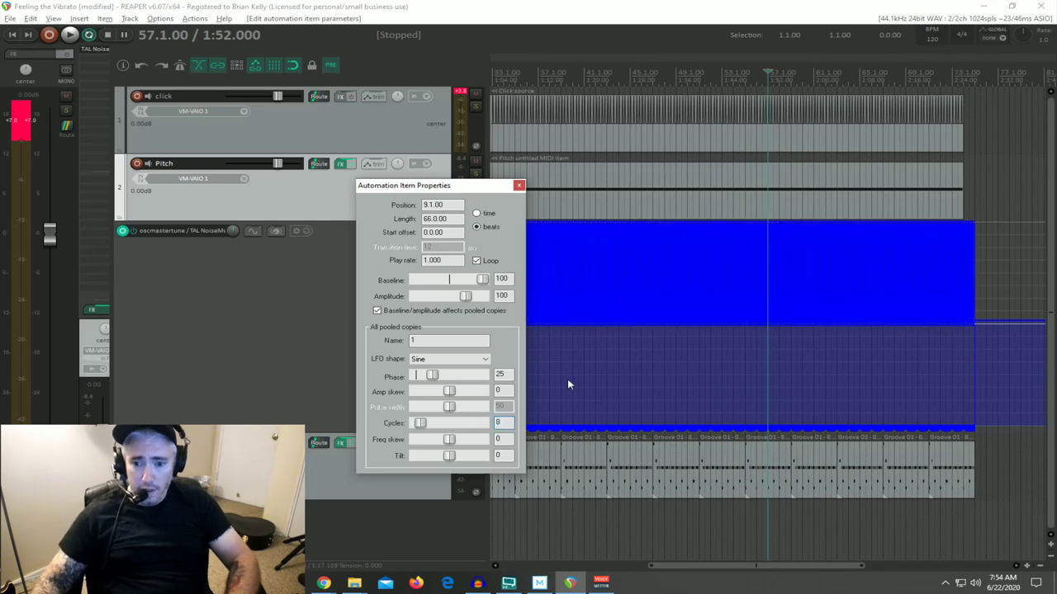
scroll(561, 378, down, 8)
click(549, 377)
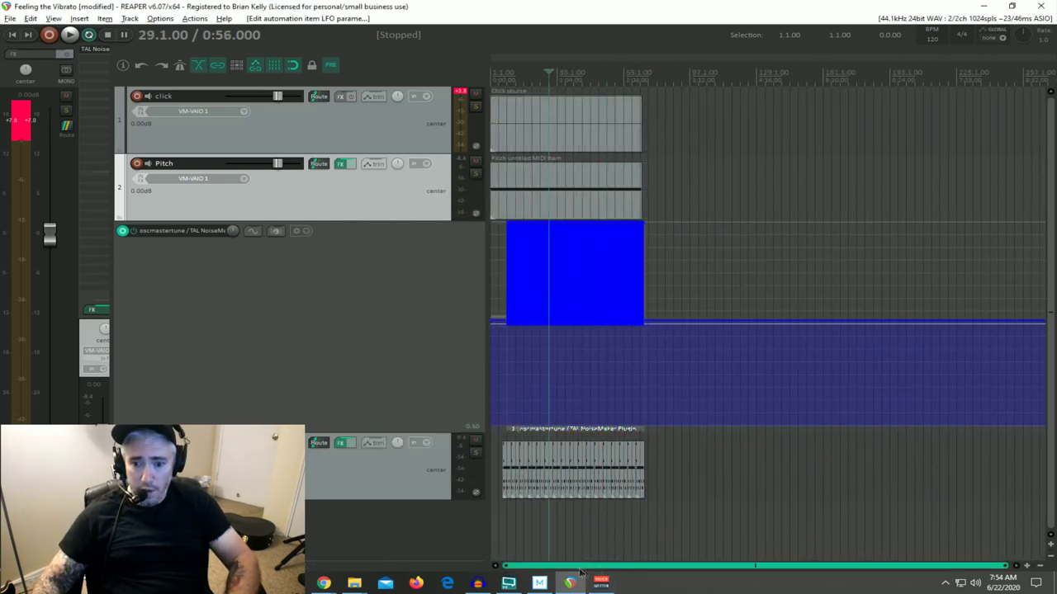
Step: Place the edit cursor at bar 9 and play the full-width vibrato against the click and drums
click(523, 383)
scroll(846, 333, up, 15)
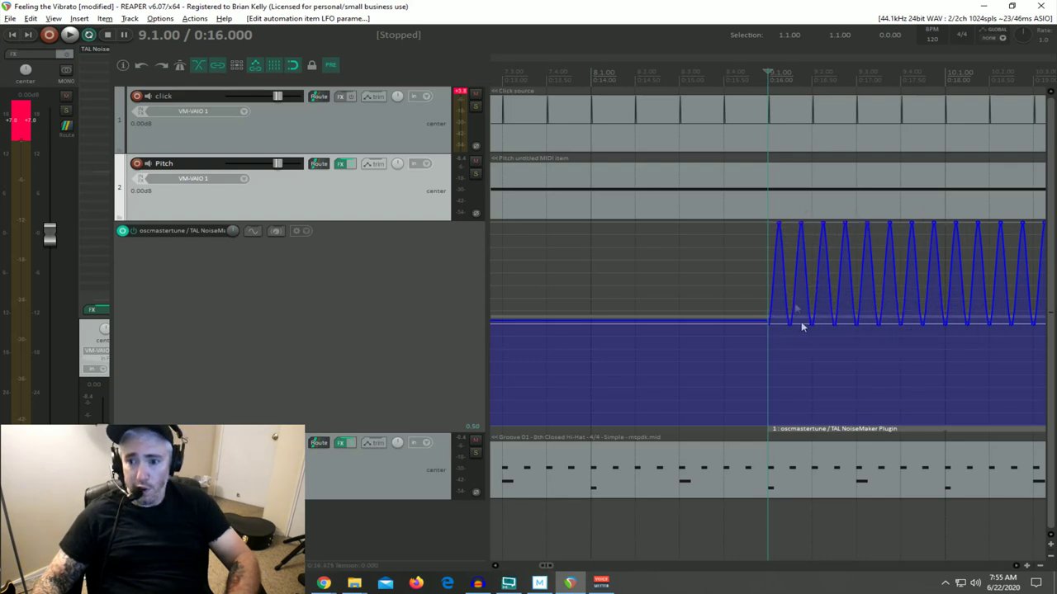
key(space)
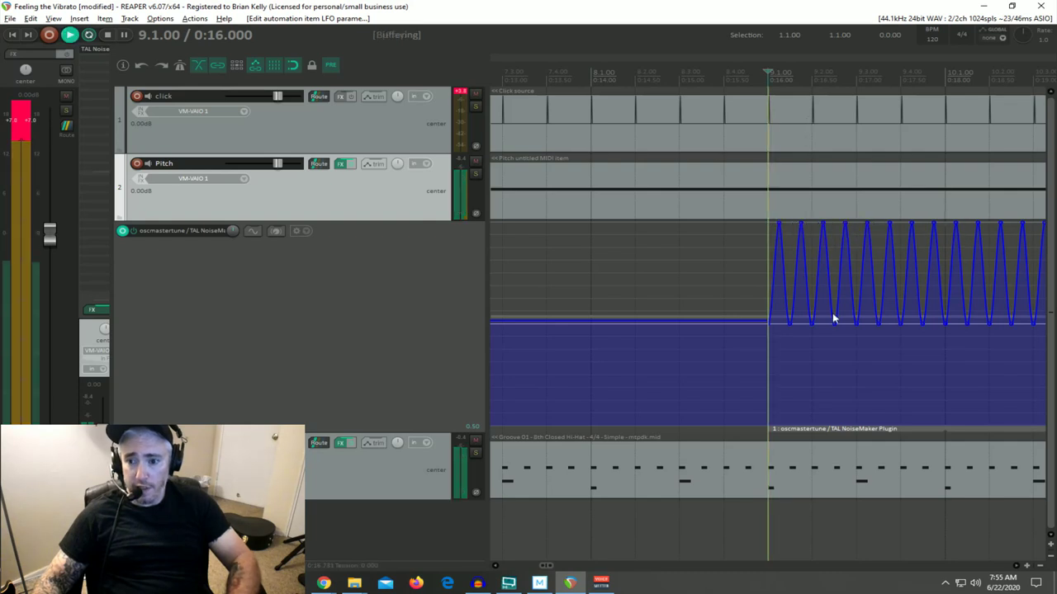
scroll(823, 382, down, 4)
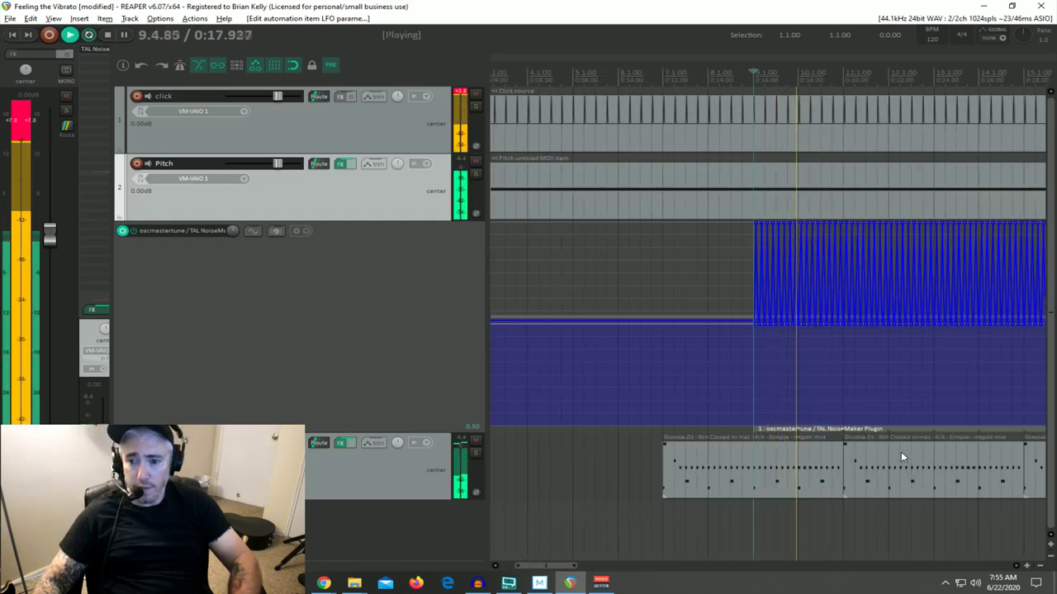
Step: Stop playback, place the edit cursor at bar 7 beat 3, and listen from there into the full-width vibrato
key(space)
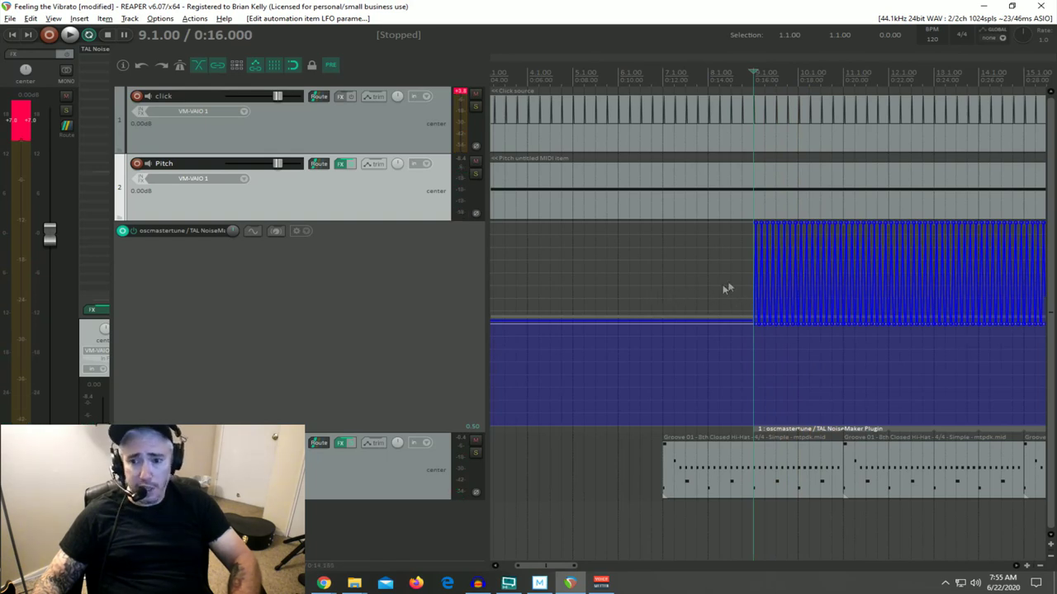
click(685, 286)
key(space)
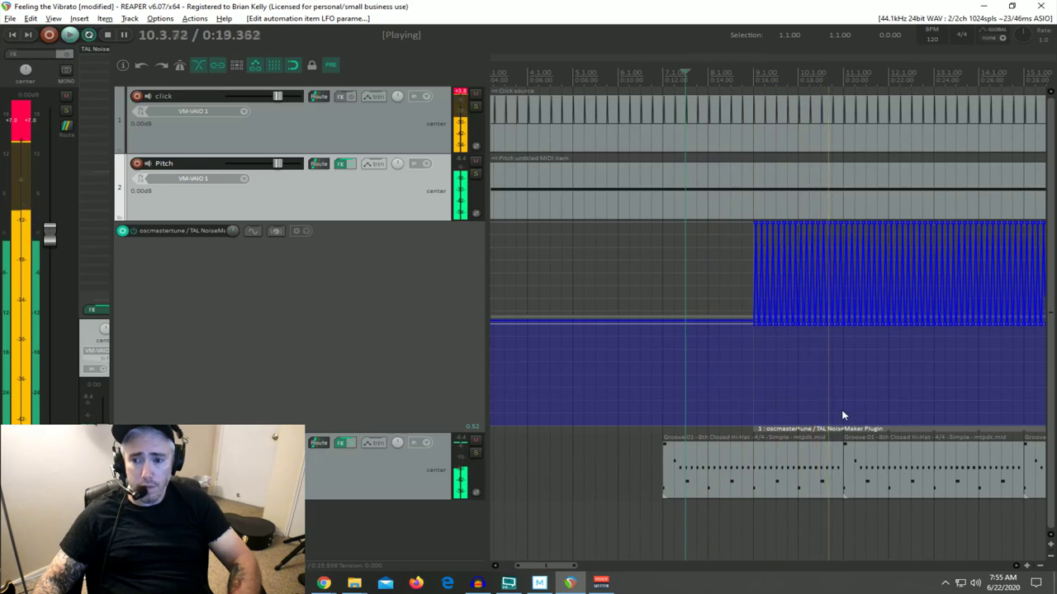
key(space)
Step: Shorten the automation item to two bars so it ends at bar 11, and play from bar 7 beat 3 through it
scroll(843, 416, down, 8)
drag(794, 425, 528, 425)
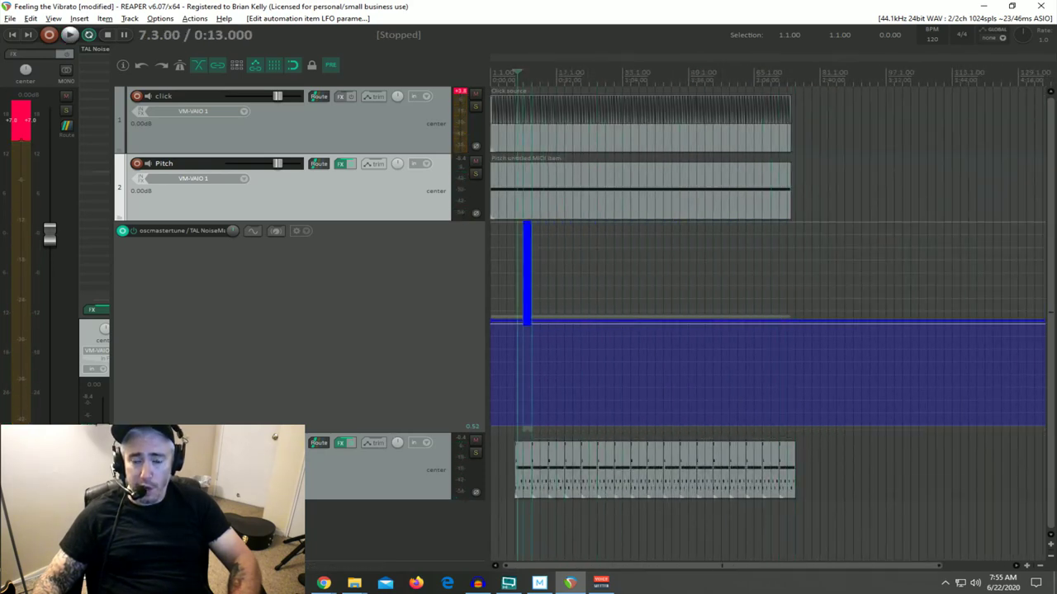
scroll(710, 404, up, 8)
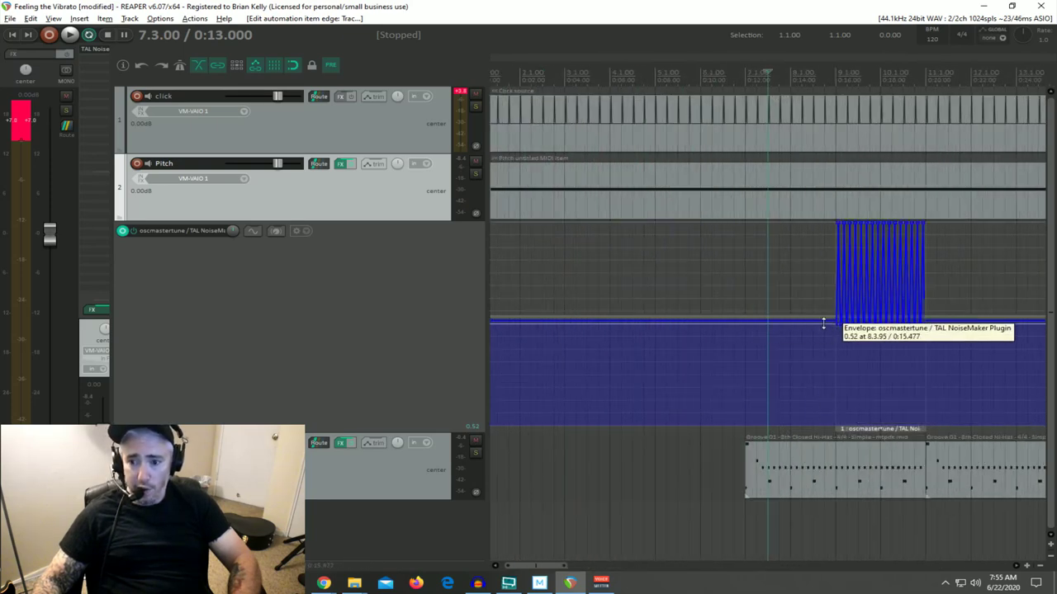
key(space)
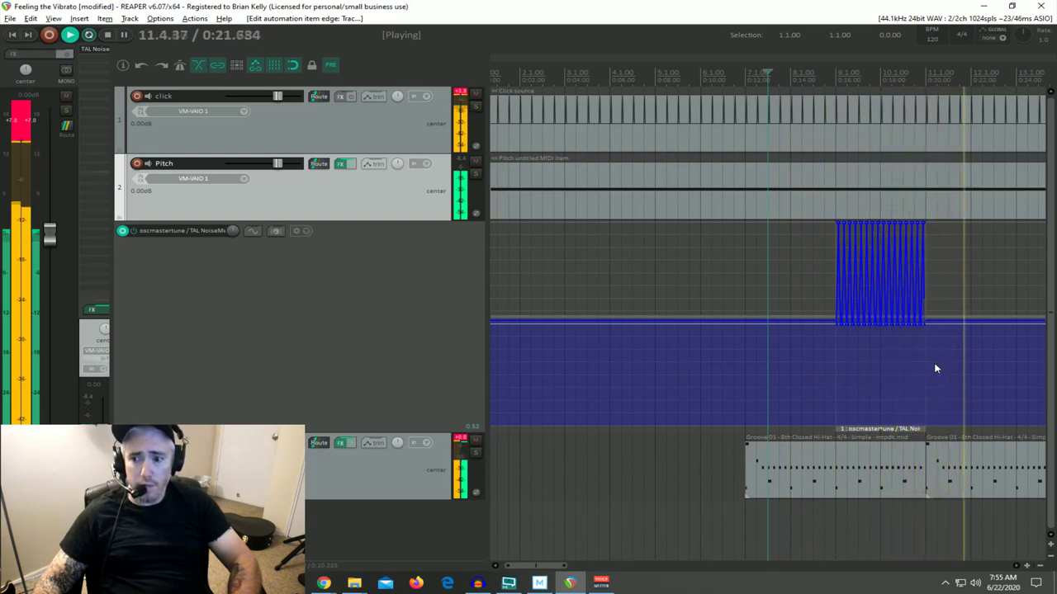
key(space)
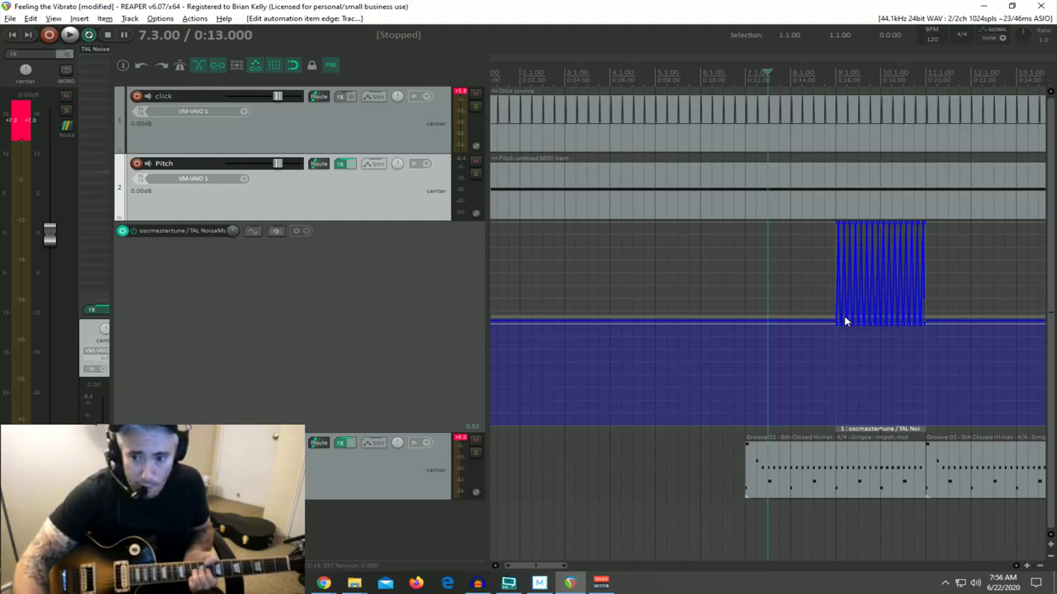
Step: Open the Pitch item in the MIDI editor, try its long note at B3 and B4, and leave it at B3
double_click(801, 196)
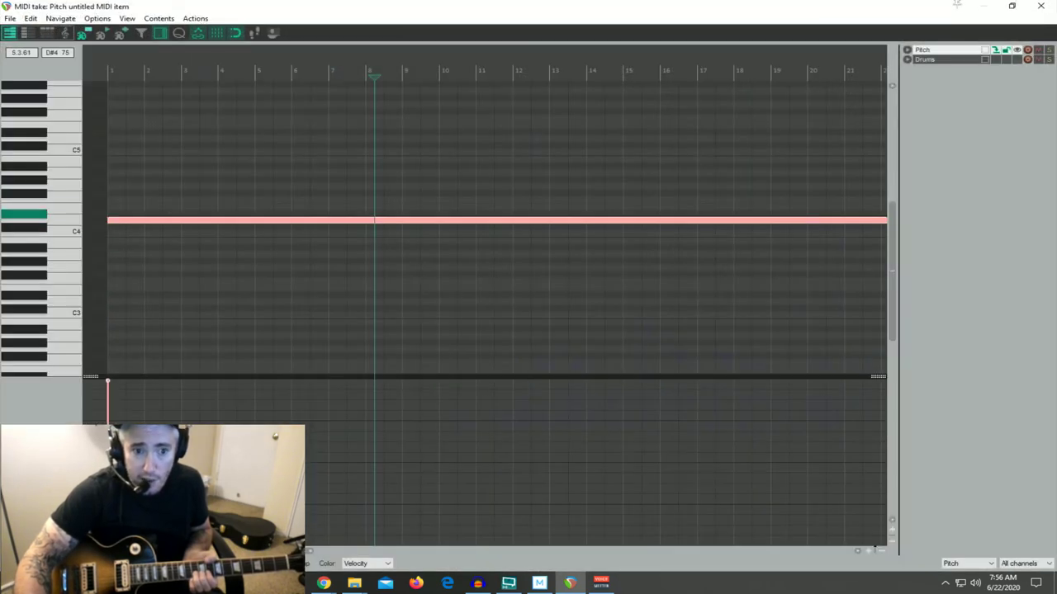
drag(167, 225, 169, 246)
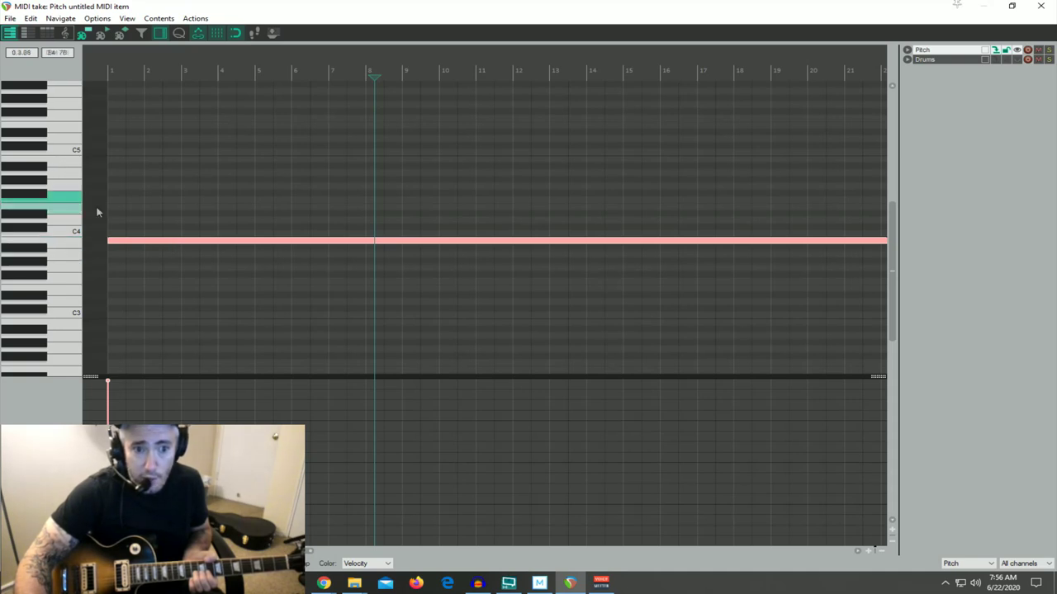
drag(124, 243, 115, 166)
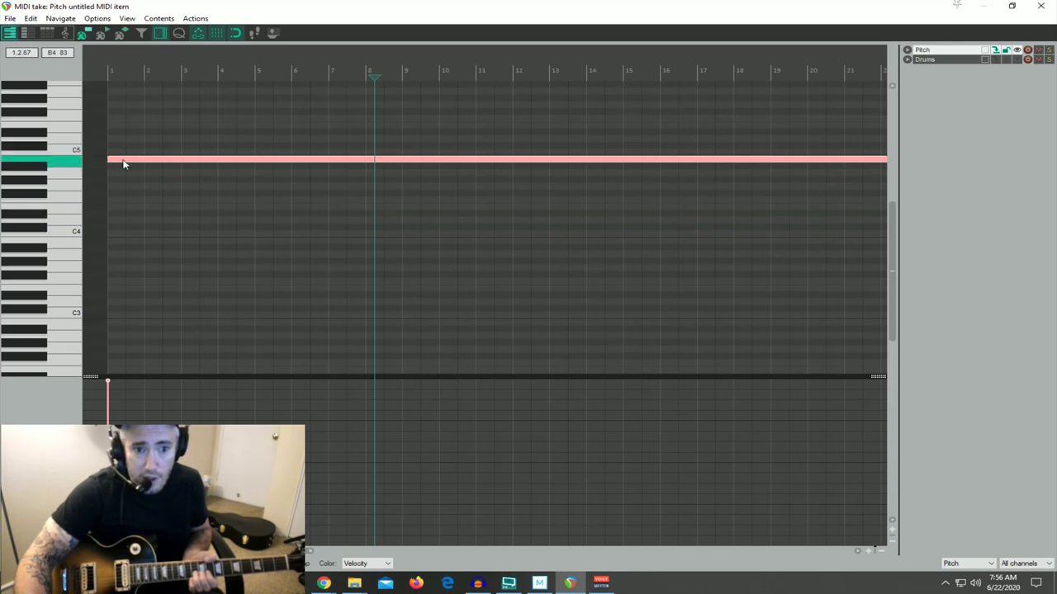
drag(124, 165, 132, 246)
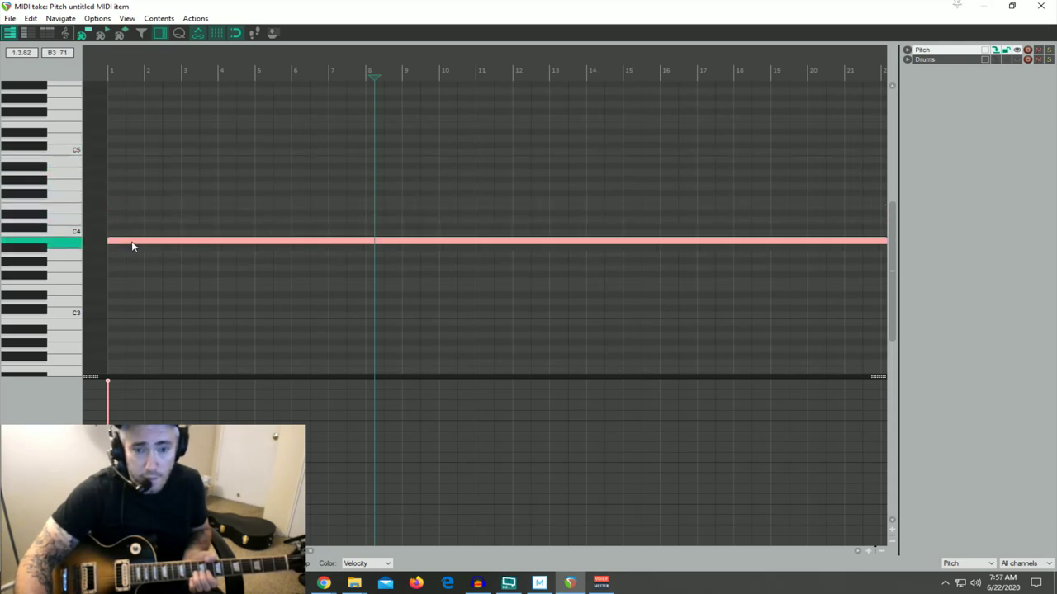
click(1040, 6)
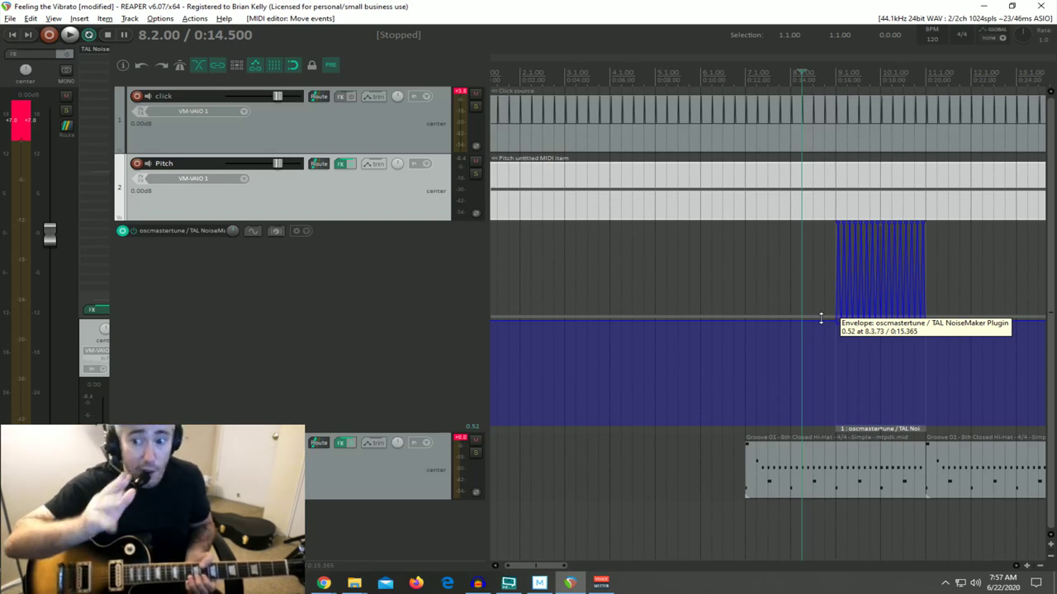
Step: Place the edit cursor at bar 9 and set the automation item's baseline and amplitude both to -25 in its properties
click(835, 343)
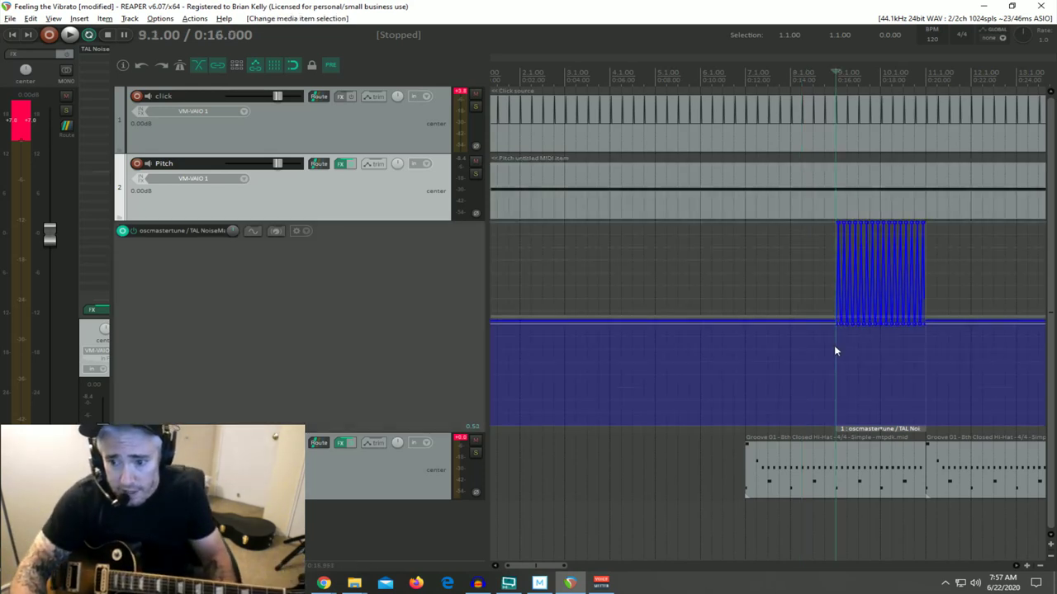
scroll(835, 345, up, 3)
scroll(840, 342, down, 3)
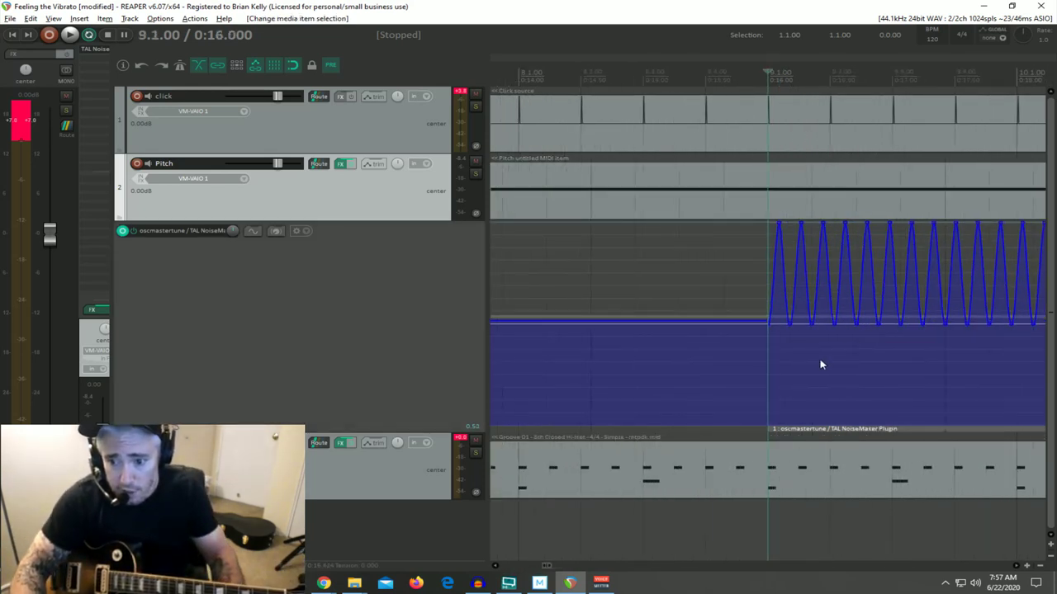
right_click(814, 431)
click(824, 421)
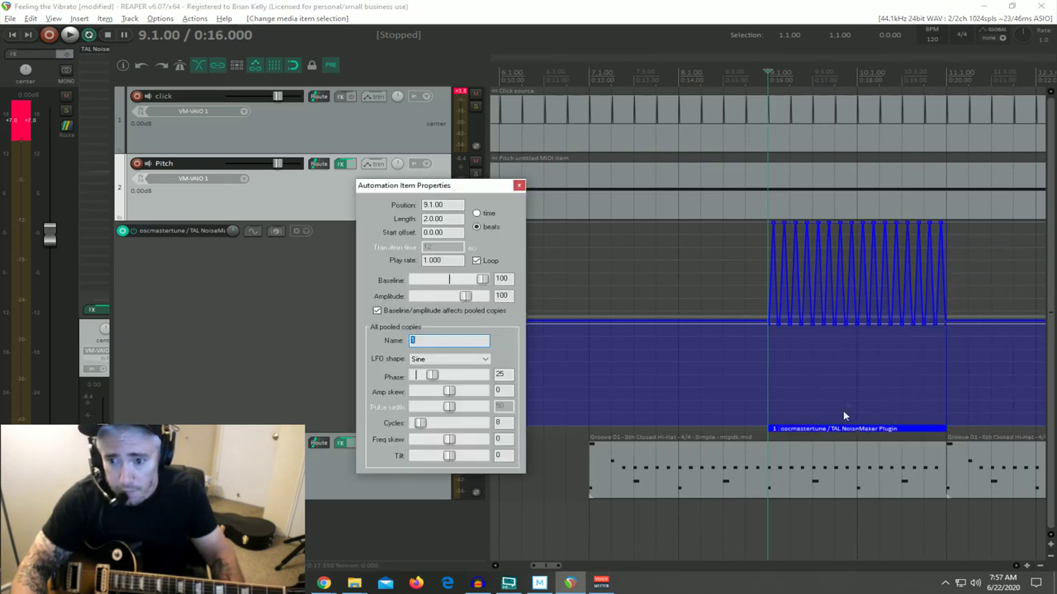
double_click(506, 279)
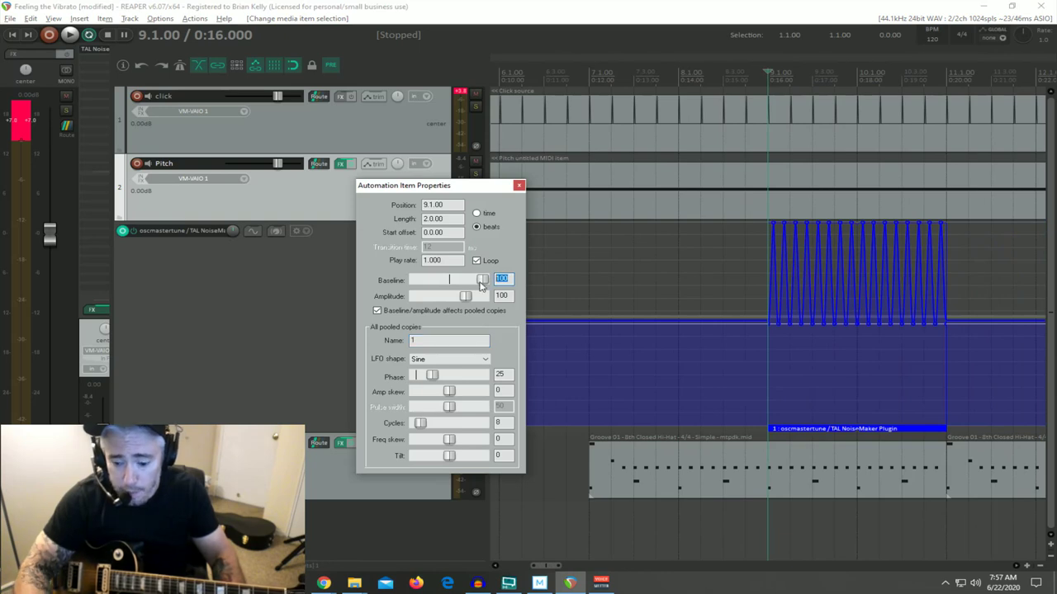
text(-25)
key(Tab)
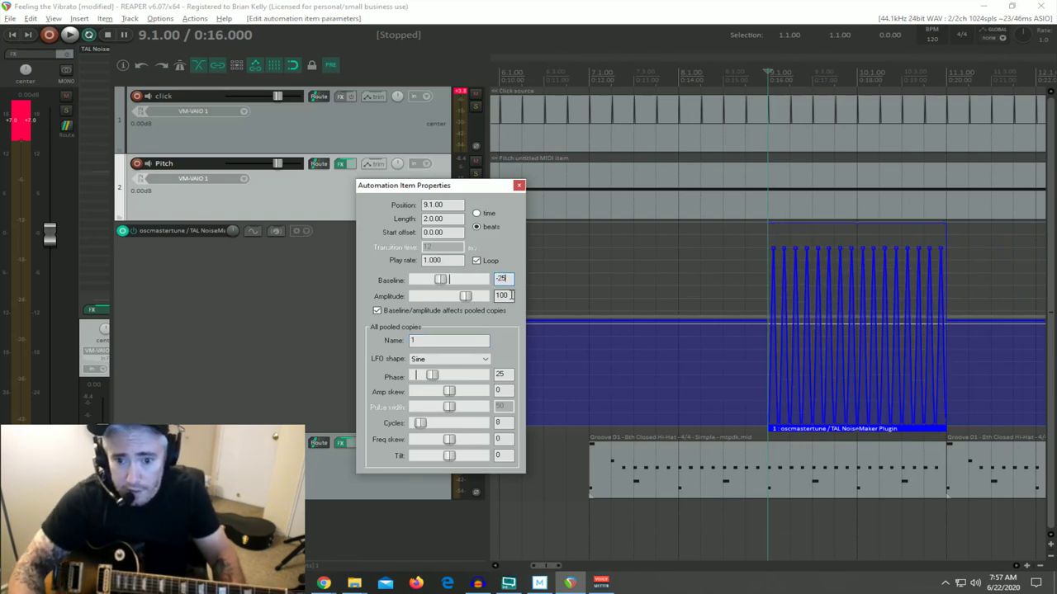
text(-25)
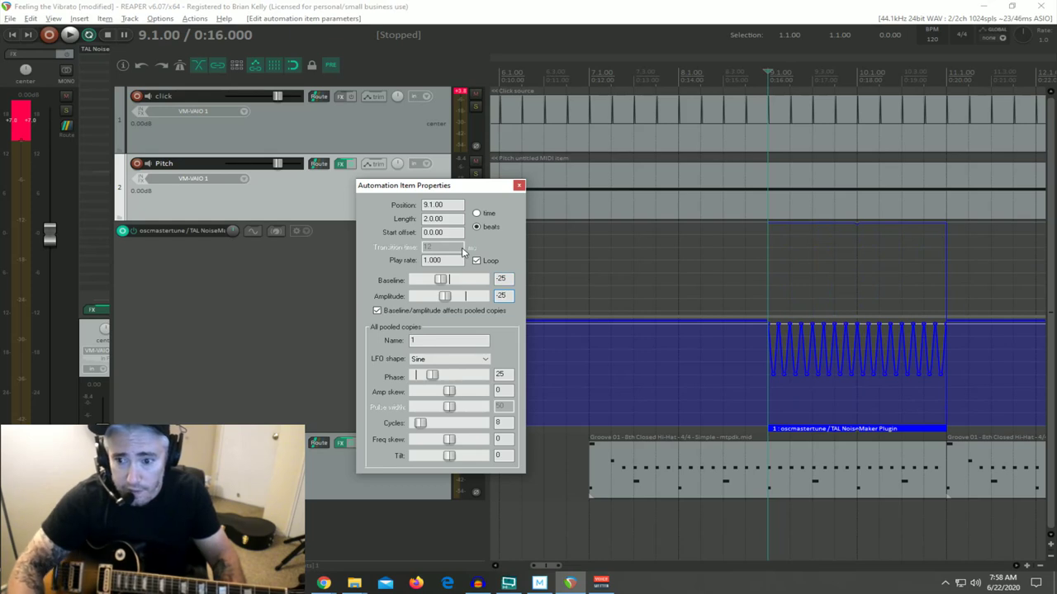
scroll(835, 376, up, 2)
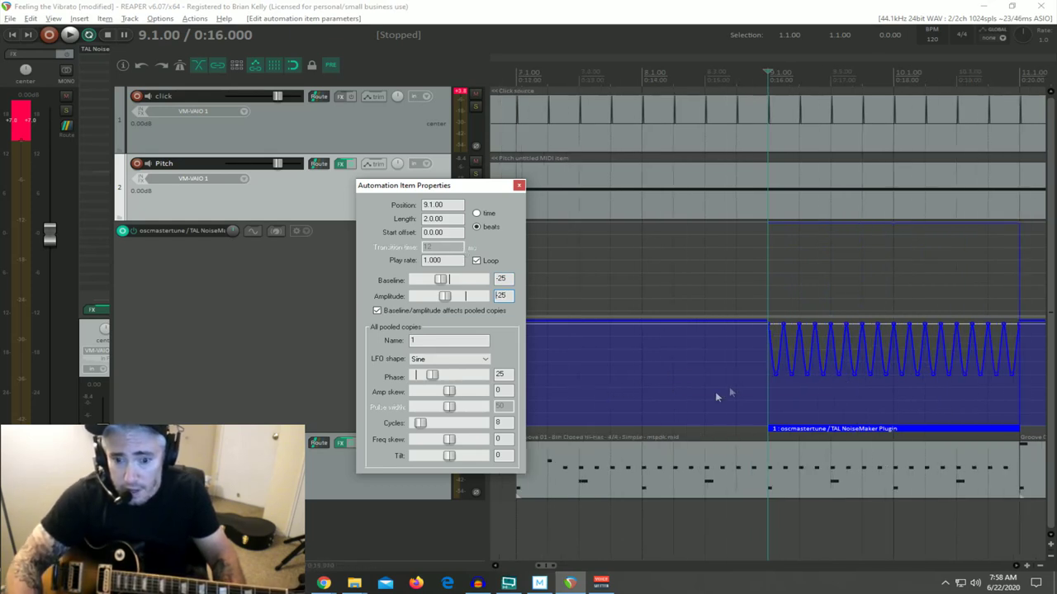
scroll(755, 384, up, 2)
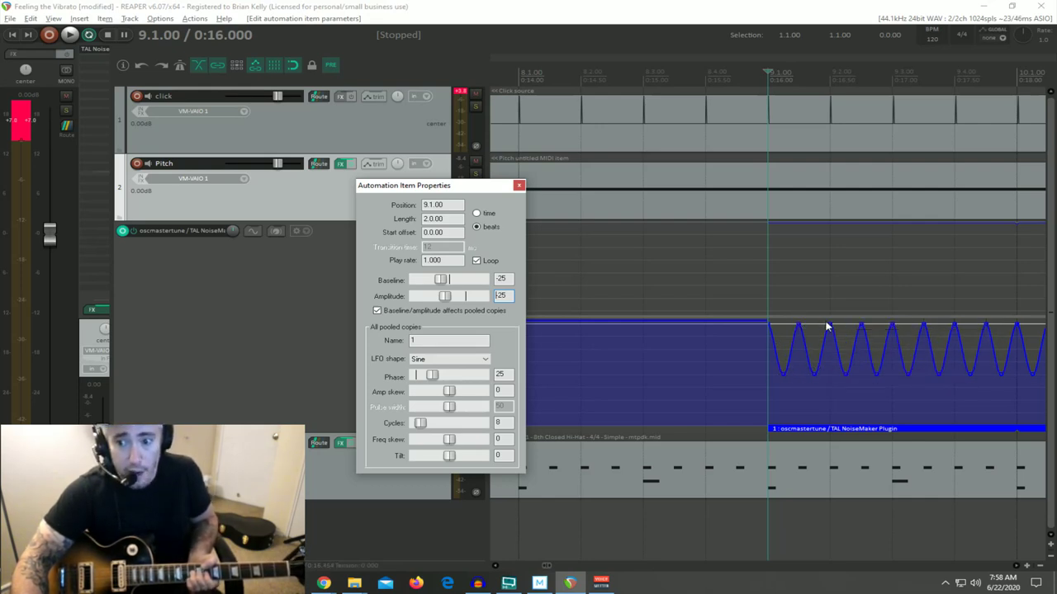
scroll(722, 352, down, 5)
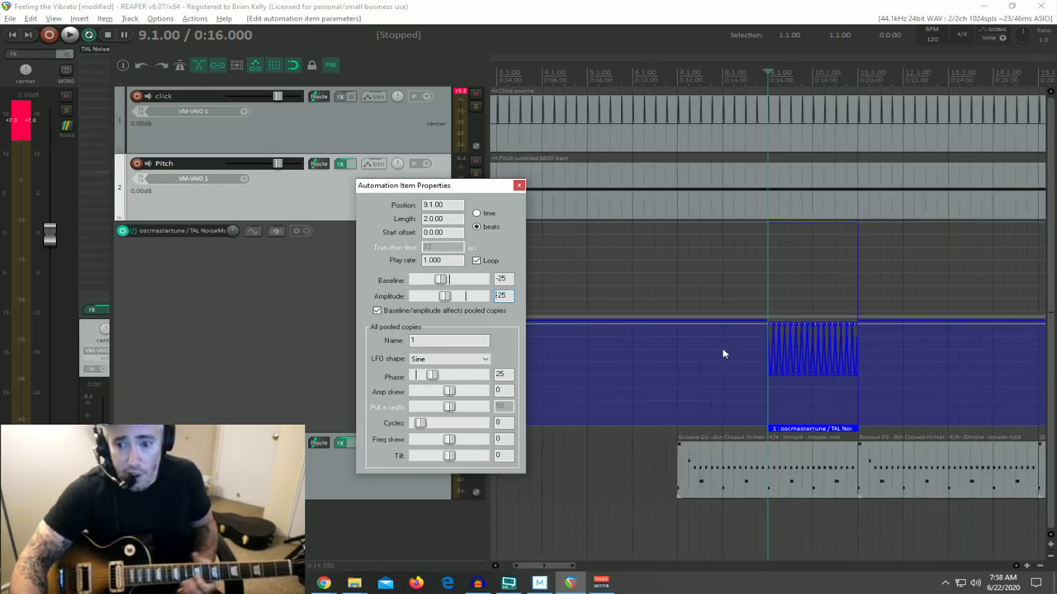
key(Return)
Step: Play from bar 7 to hear the narrow vibrato below the note against the click and drums
click(680, 295)
key(space)
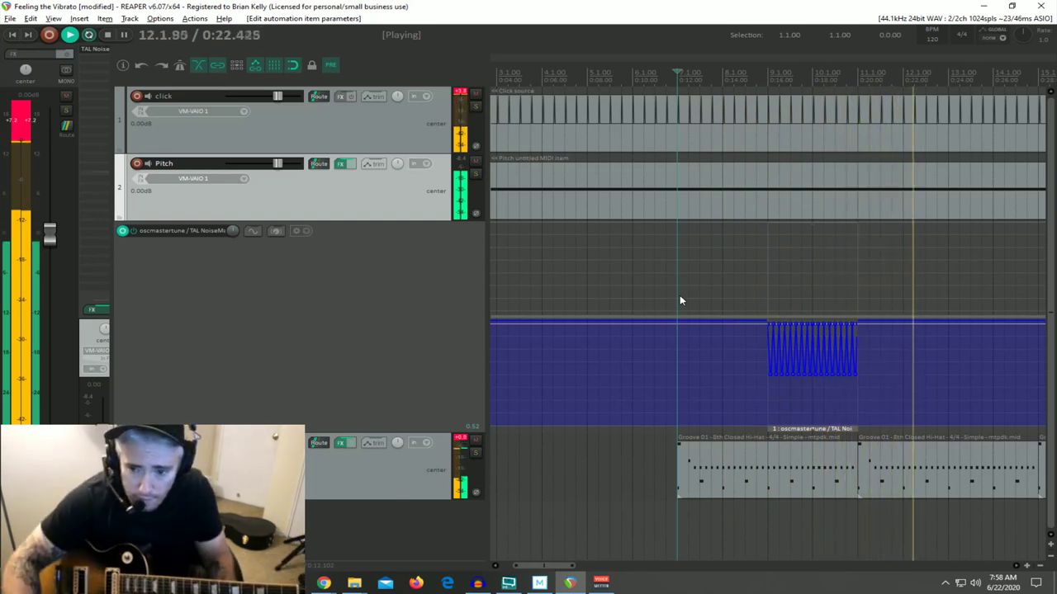
key(space)
scroll(816, 384, up, 2)
scroll(824, 383, down, 1)
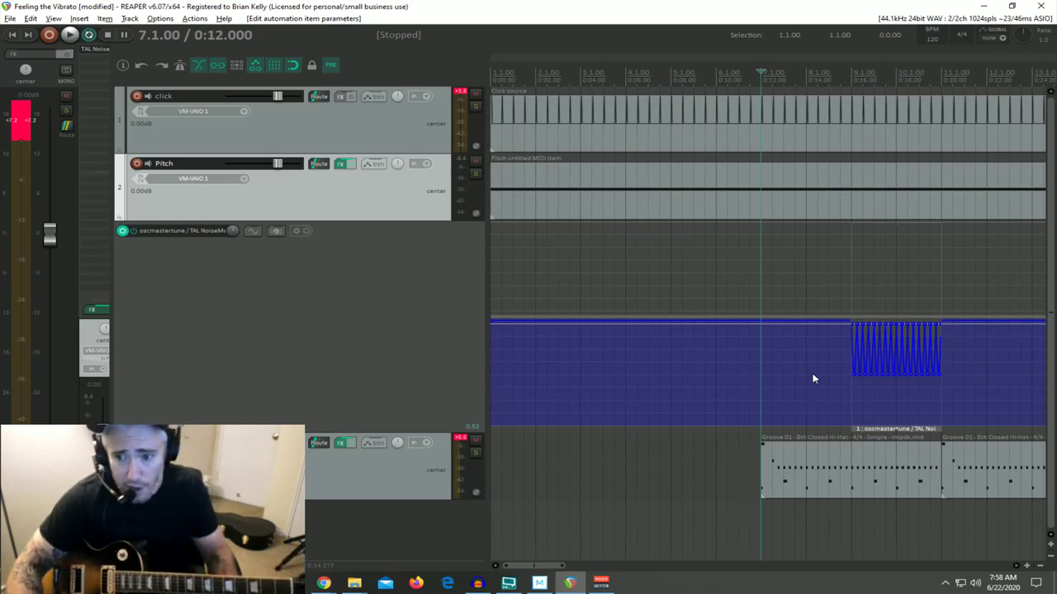
Step: Return the edit cursor to bar 9 and set the automation item's amplitude and baseline both to -50 in its properties
click(850, 397)
scroll(850, 397, up, 5)
scroll(831, 405, down, 2)
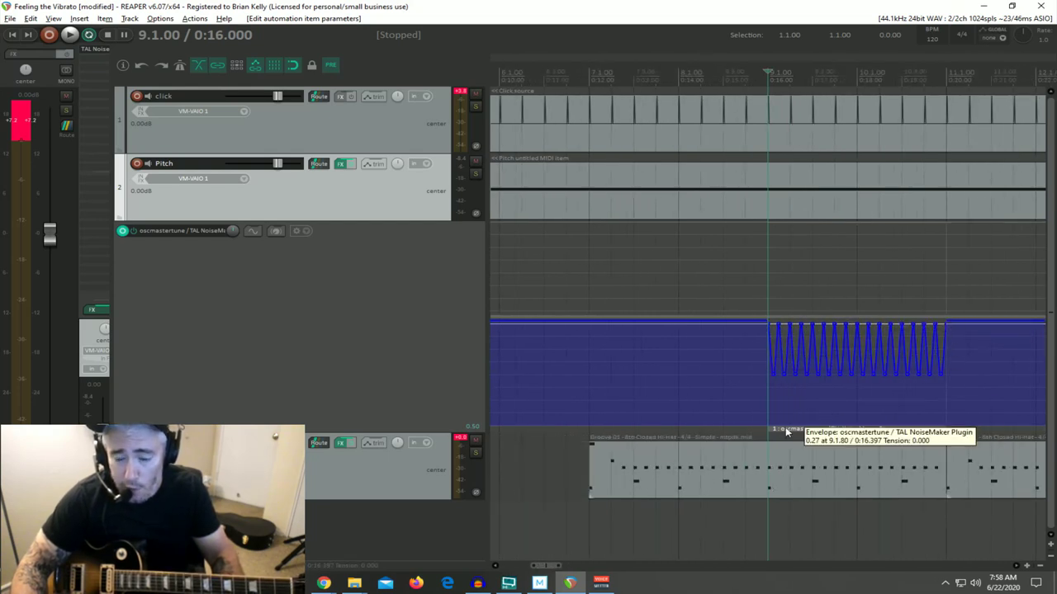
right_click(785, 433)
click(813, 418)
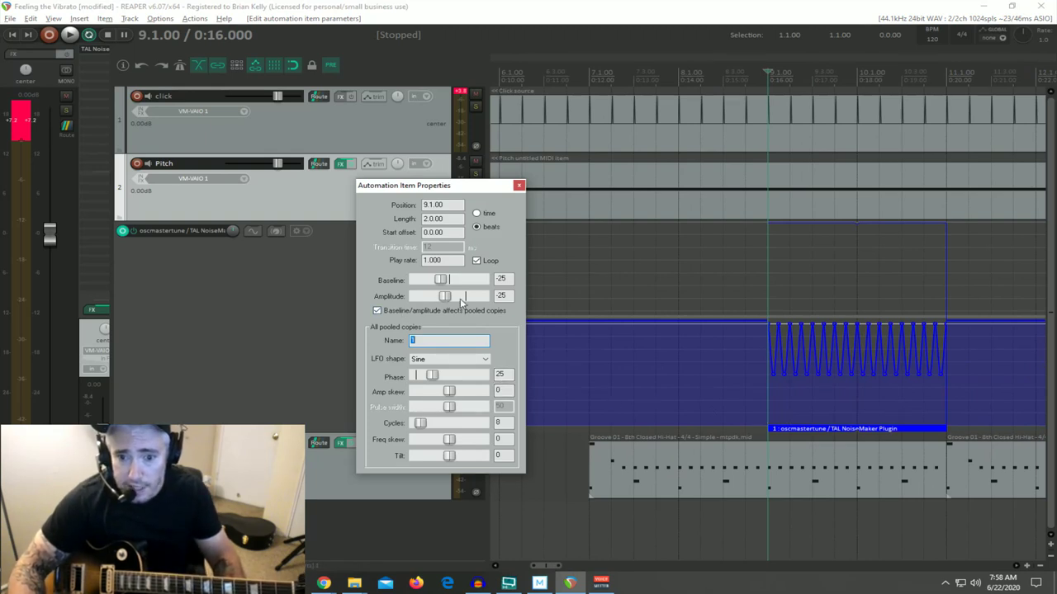
mouse_move(444, 295)
mouse_down()
mouse_move(429, 299)
mouse_move(438, 302)
mouse_up()
click(495, 296)
text(.71)
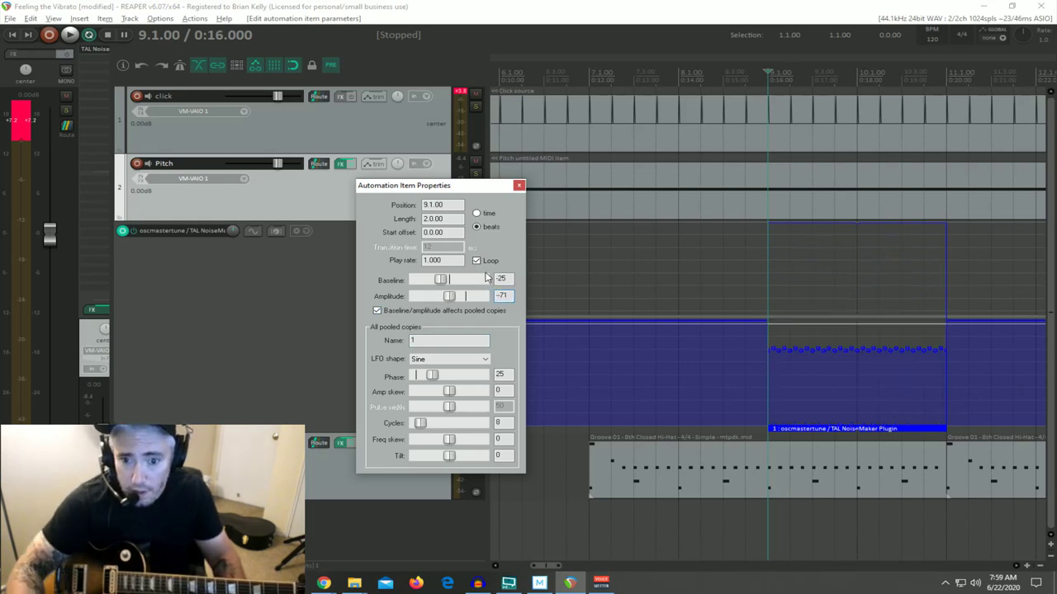
key(ctrl+a)
text(-50)
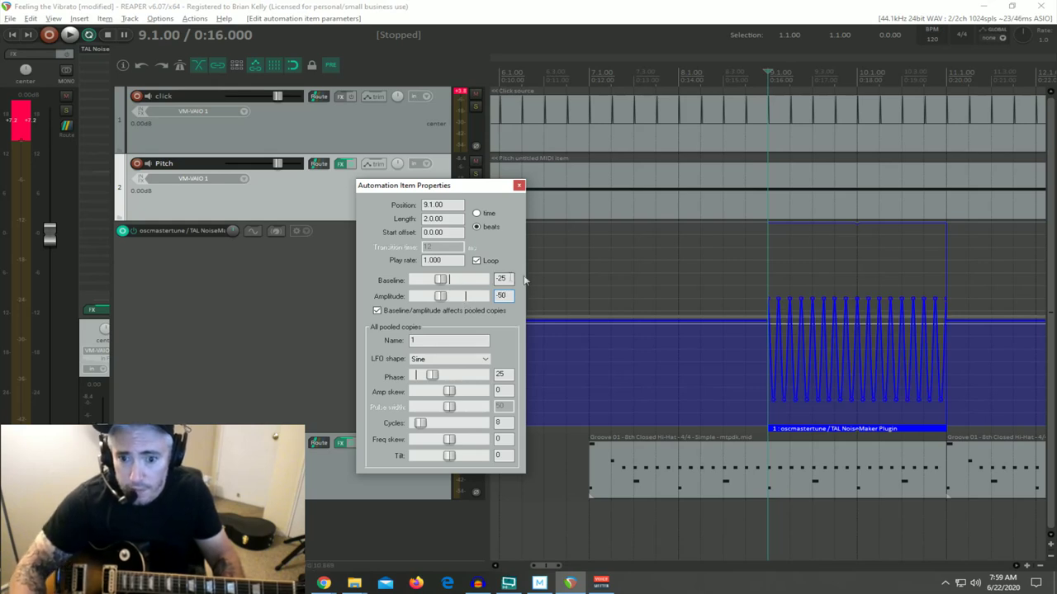
drag(421, 283, 434, 284)
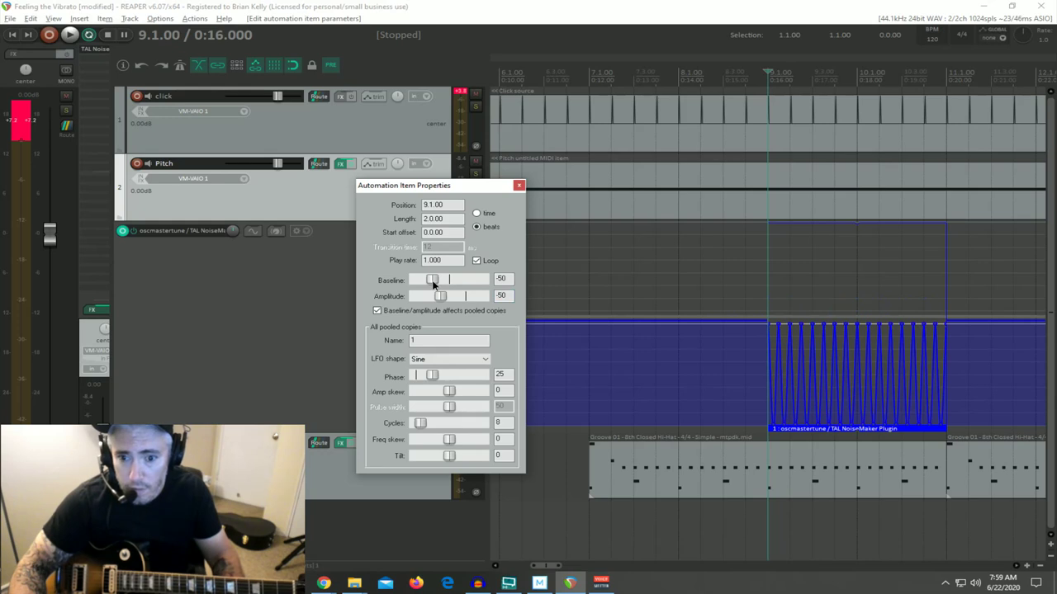
Step: Try 12 cycles for the automation item, and settle on 6 cycles
scroll(818, 334, up, 3)
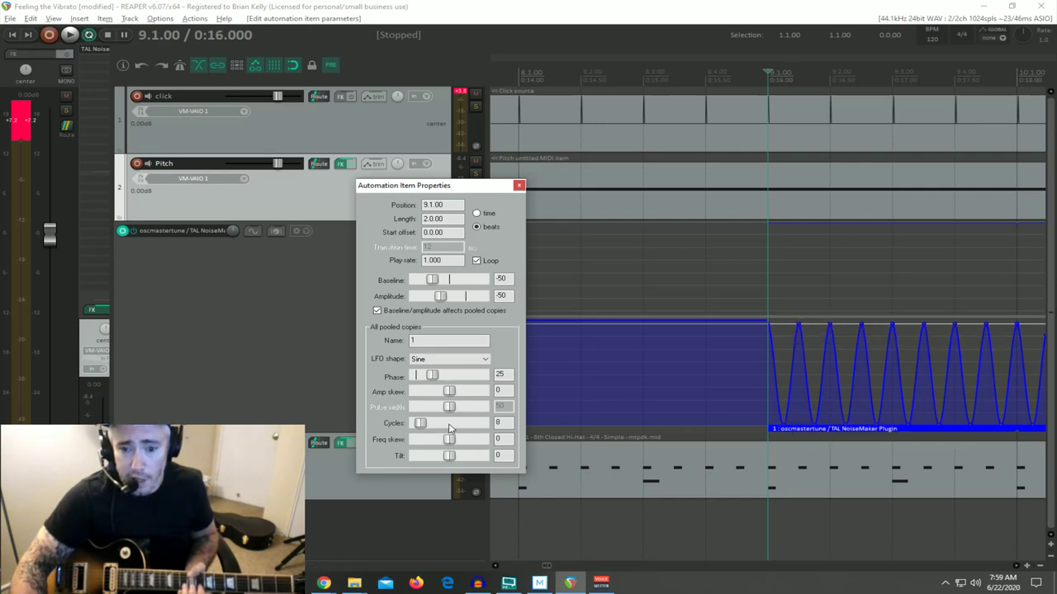
double_click(498, 422)
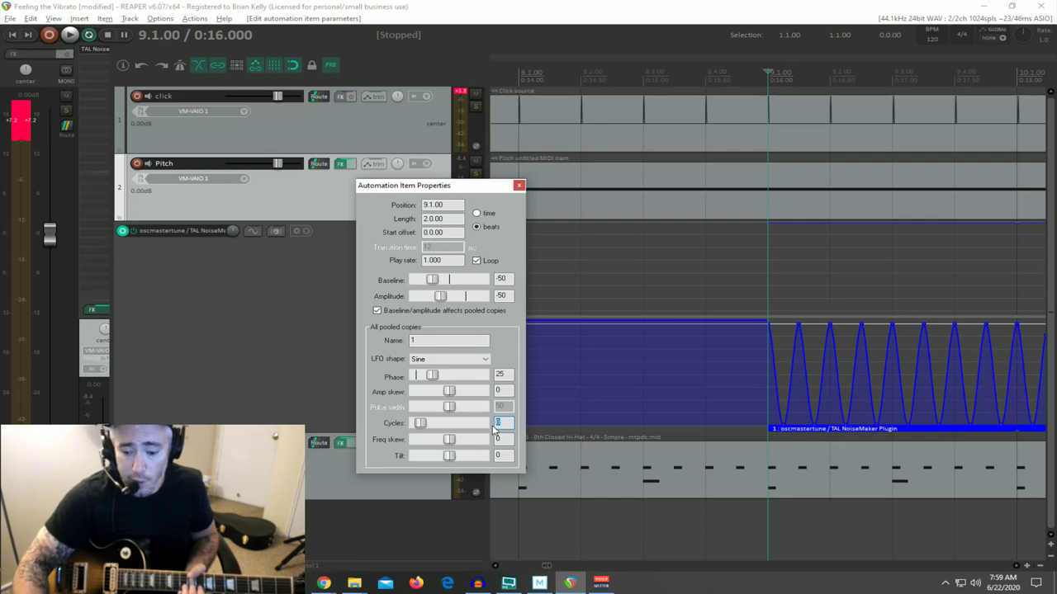
text(12)
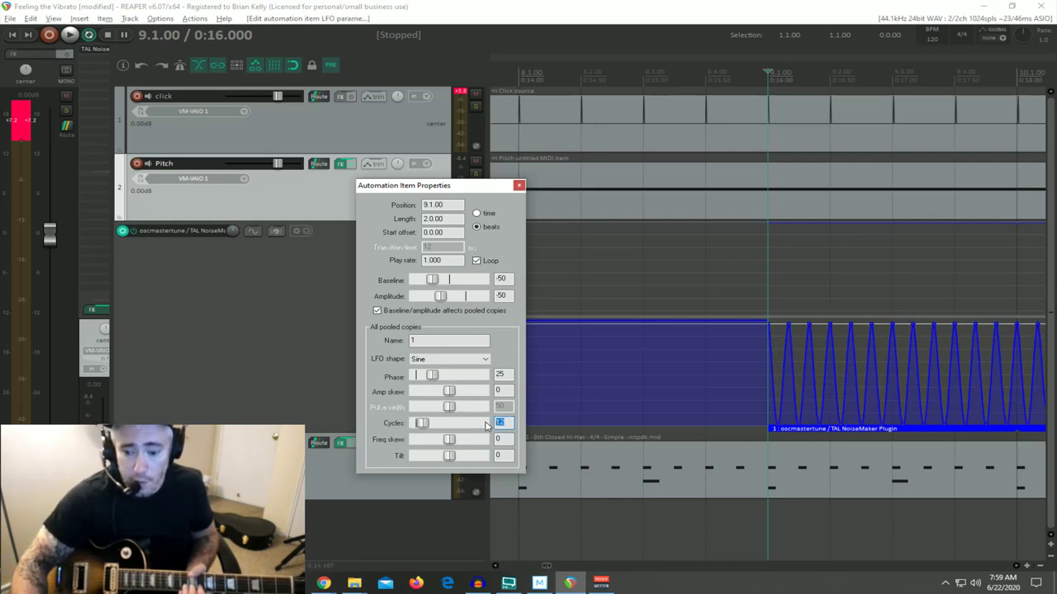
text(6)
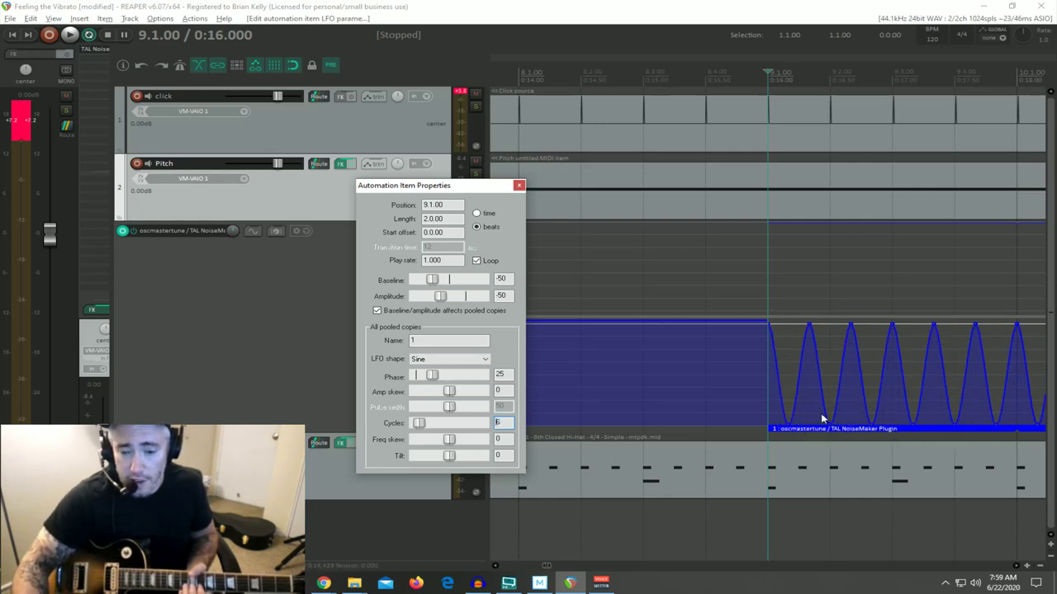
Step: Place the edit cursor at bar 8 beat 3 and play through the six-cycle vibrato to the steady note after it
click(639, 286)
key(space)
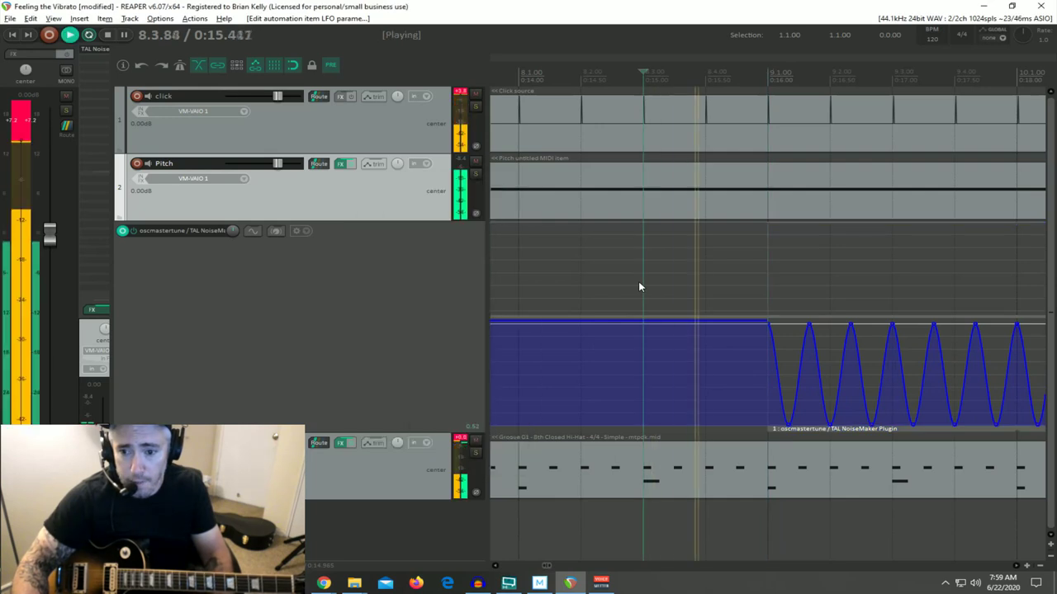
scroll(793, 330, down, 3)
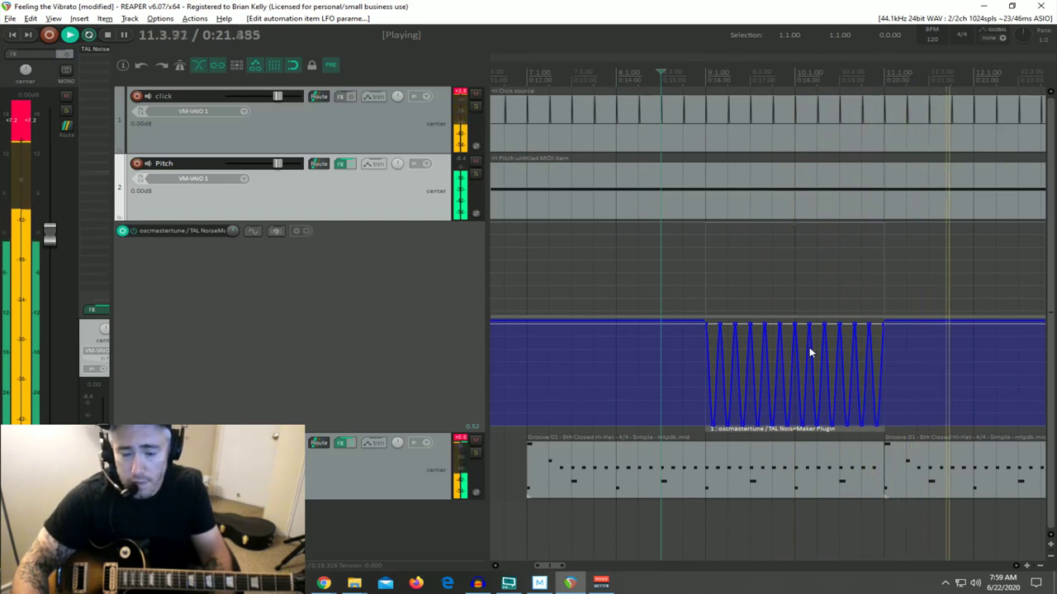
key(space)
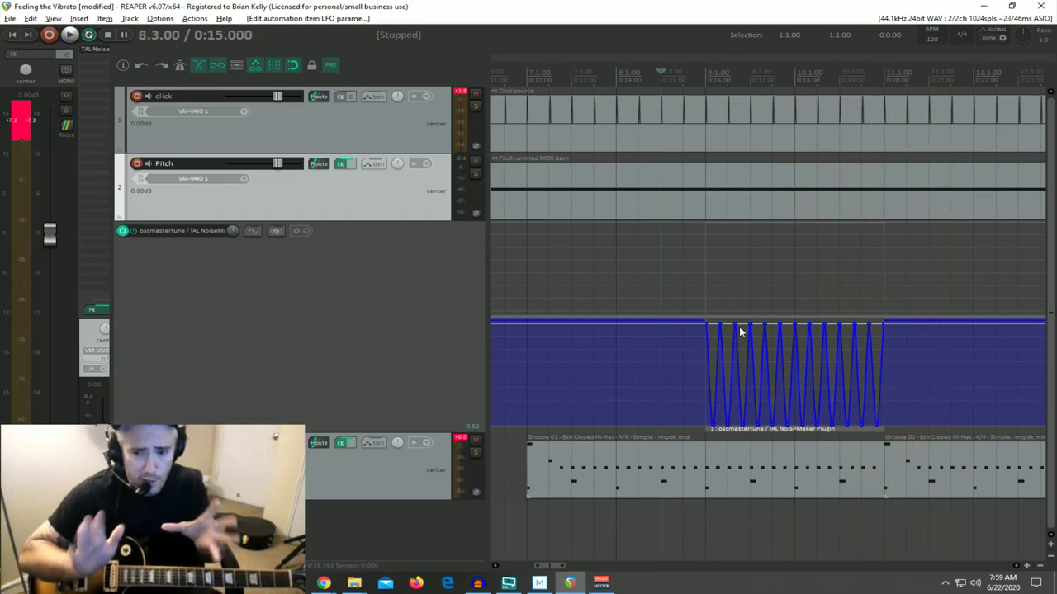